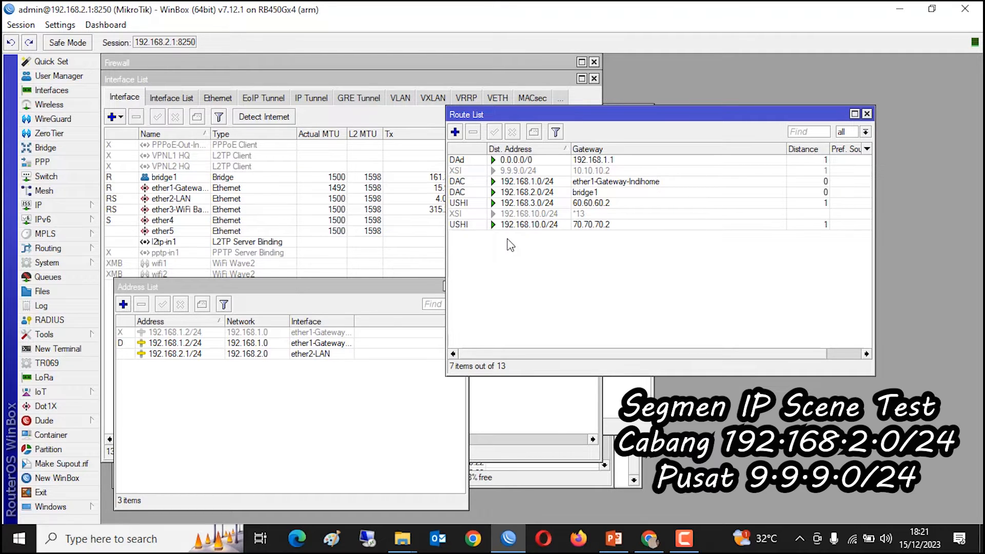
- Ping 9.9.9.1 from a new router terminal; it fails with 100% loss (6 sent, 0 received)
left_click(74, 350)
left_click_drag(413, 247, 348, 162)
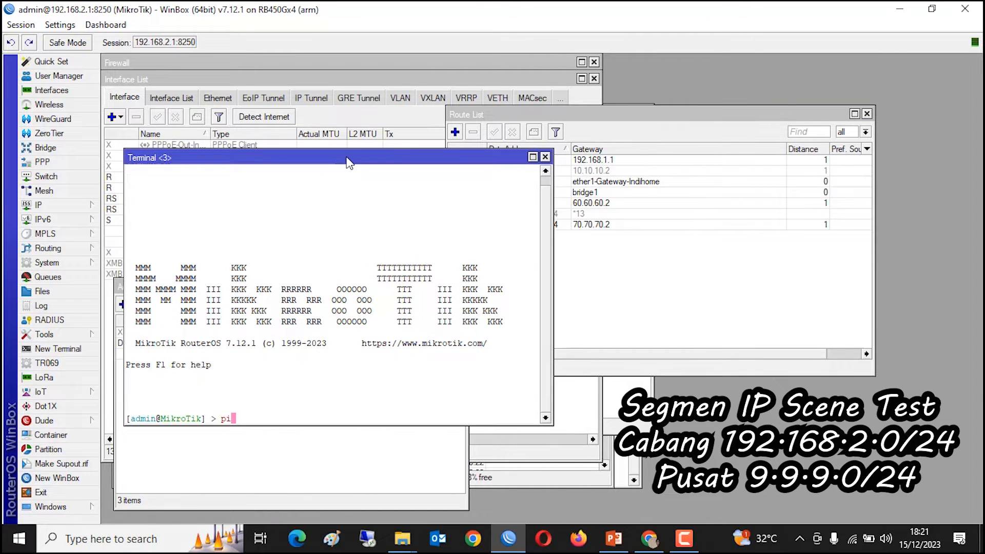
type("ping 9.9.9.1")
key("Return")
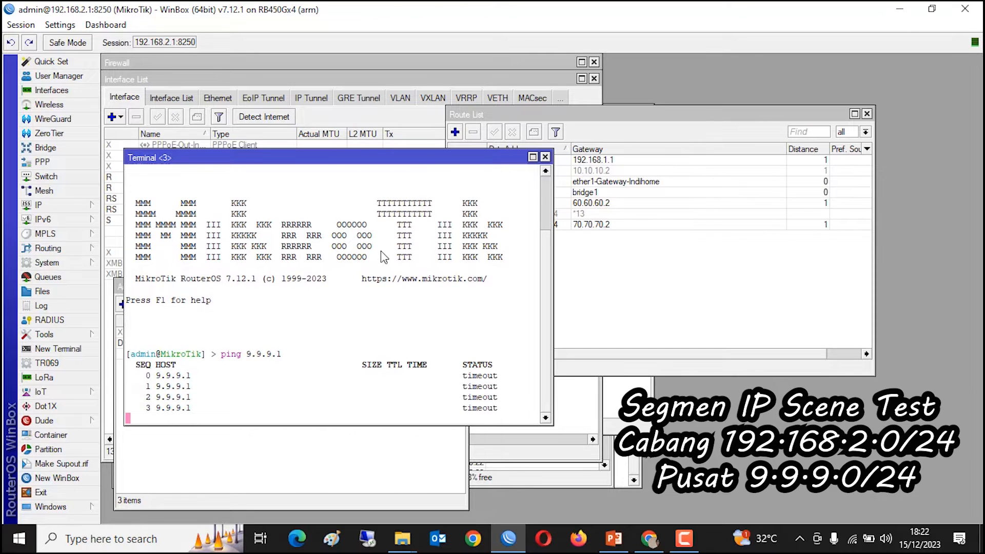
key("ctrl+c")
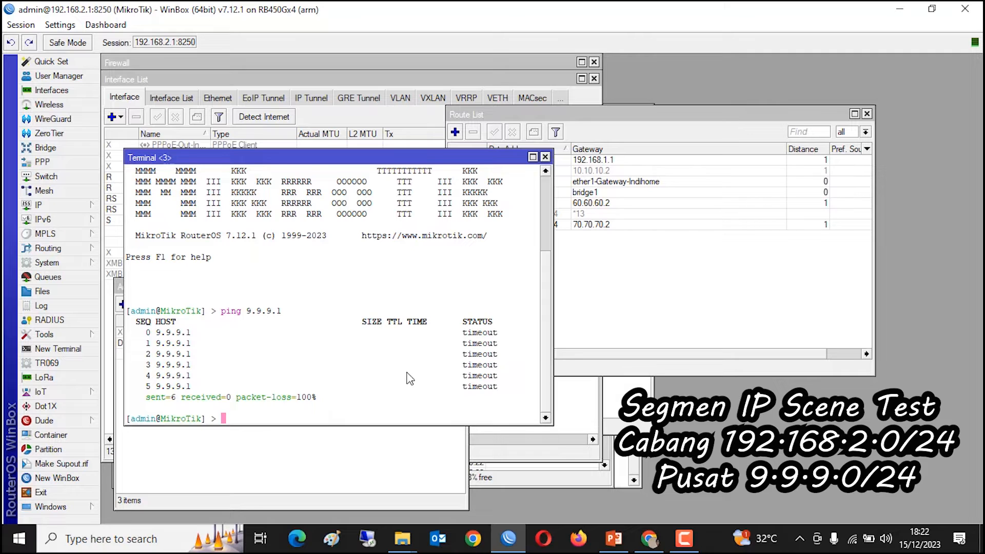
left_click(355, 459)
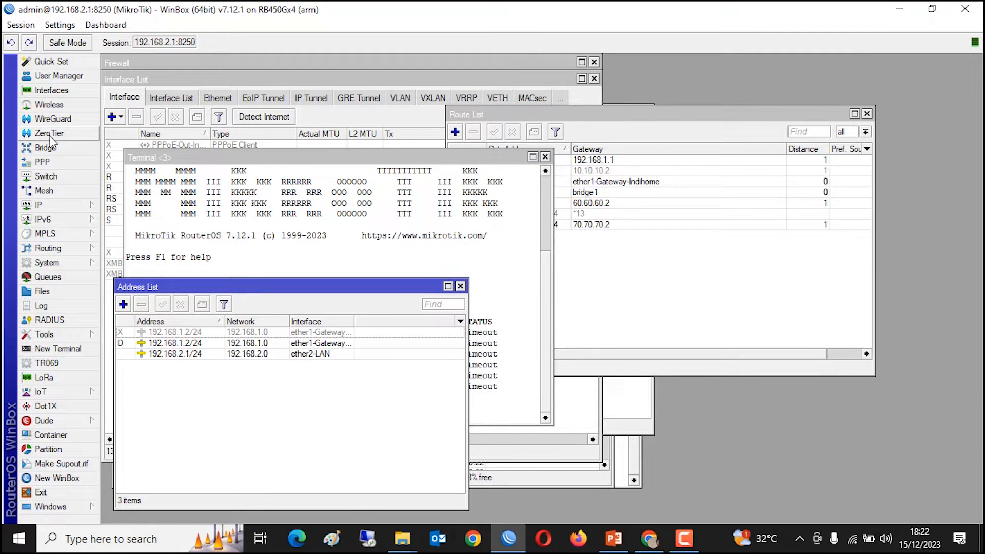
- Confirm the zerotier package is installed under System > Packages, then reopen the empty ZeroTier window
left_click(50, 135)
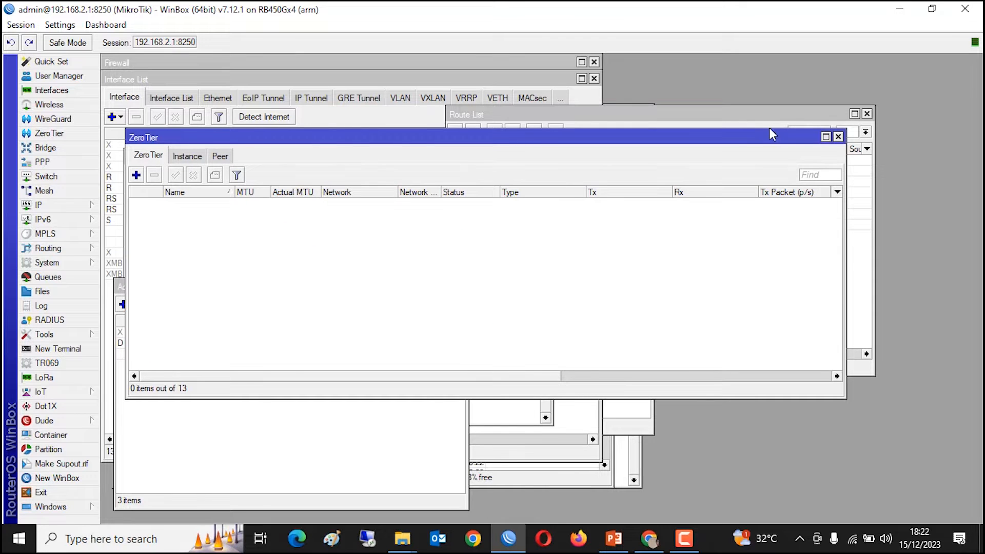
left_click(837, 136)
left_click(70, 267)
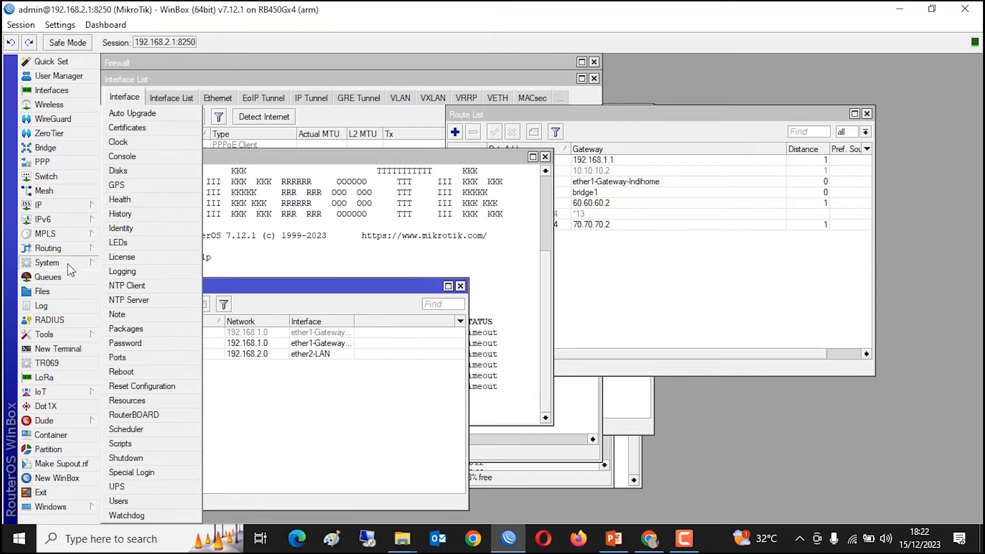
left_click(138, 328)
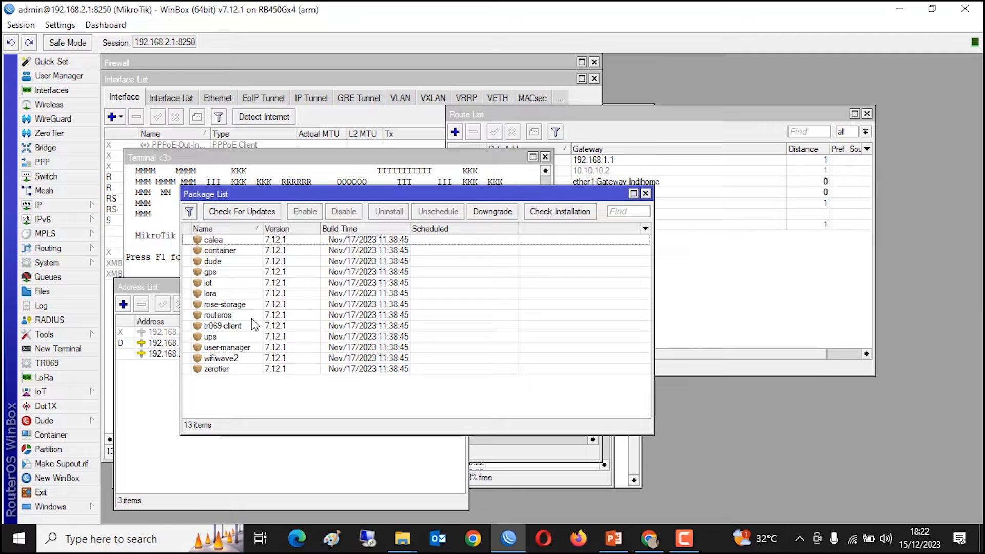
left_click(224, 370)
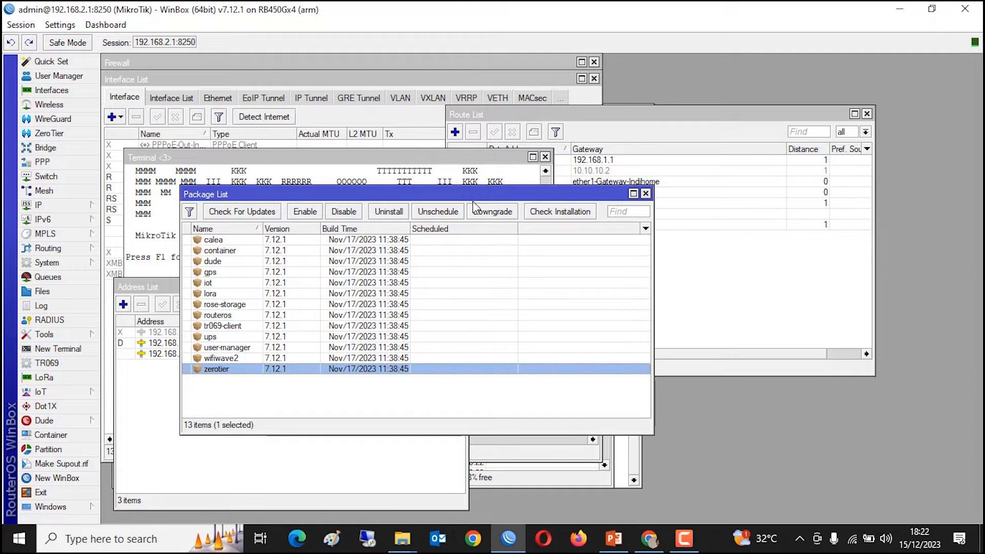
left_click(645, 194)
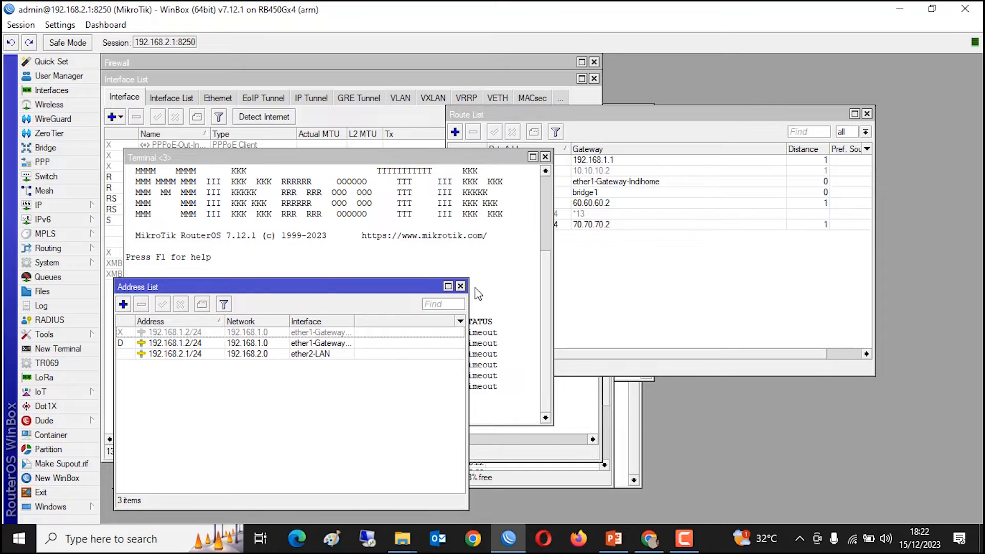
left_click(51, 133)
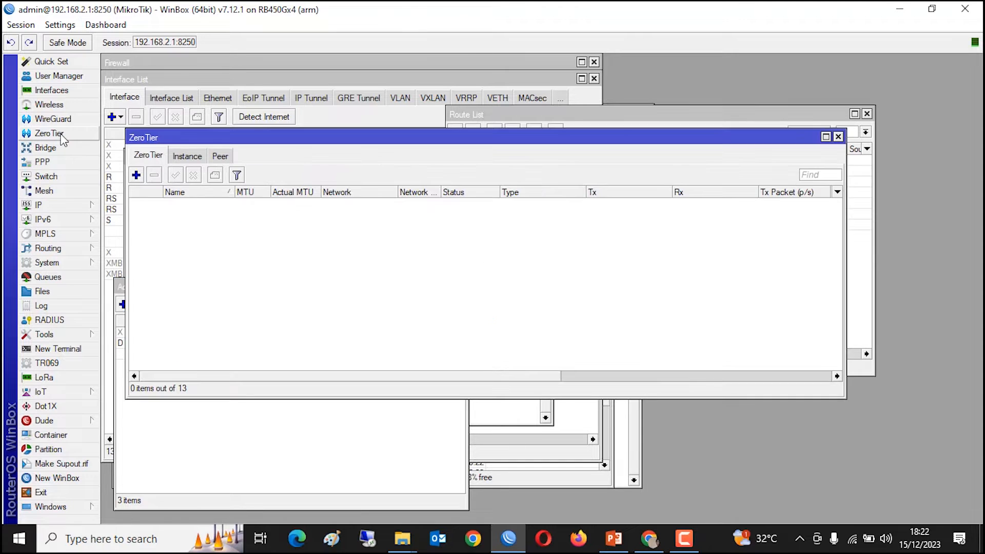
- Start a new ZeroTier interface named zerotier1-branch and open a blank browser tab
left_click(136, 175)
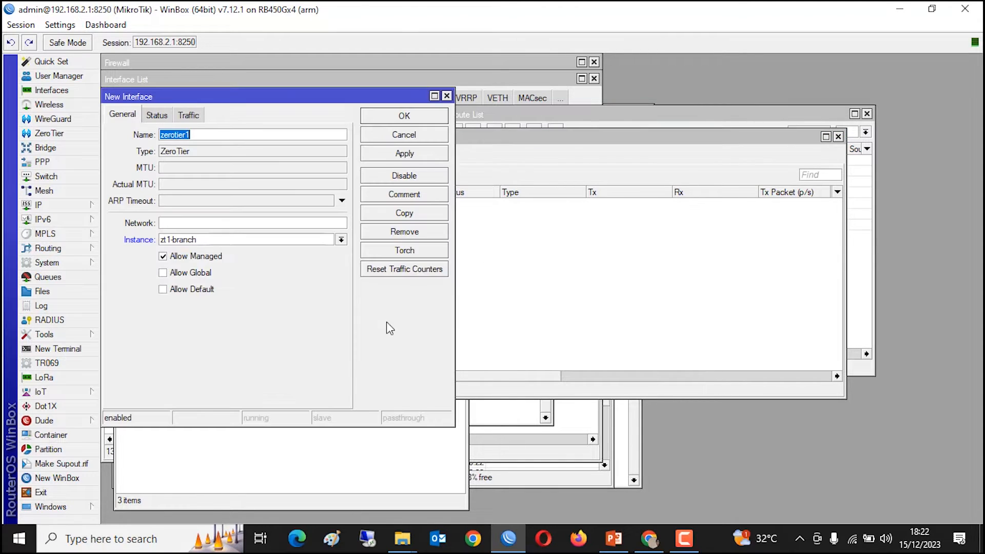
left_click_drag(274, 98, 400, 117)
left_click(369, 153)
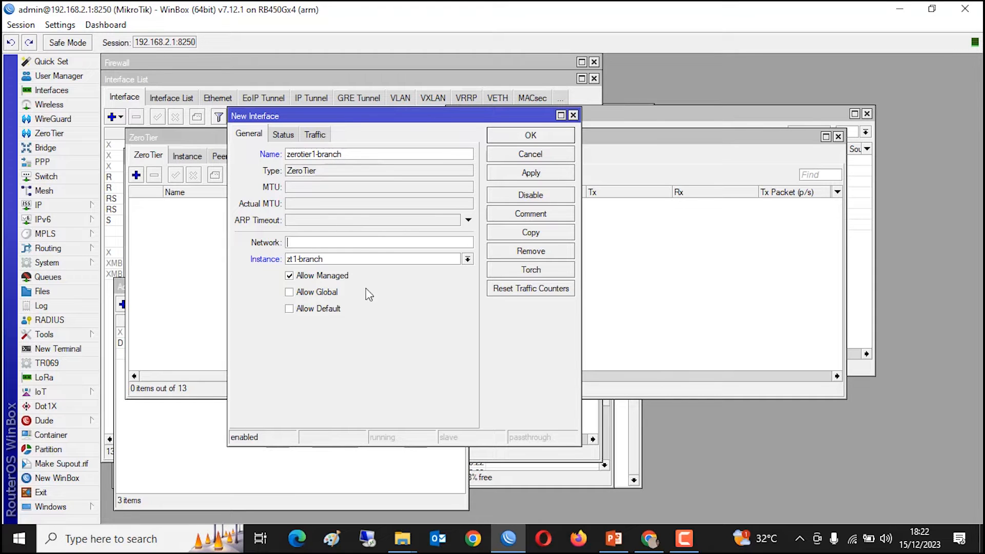
left_click(649, 538)
left_click(383, 16)
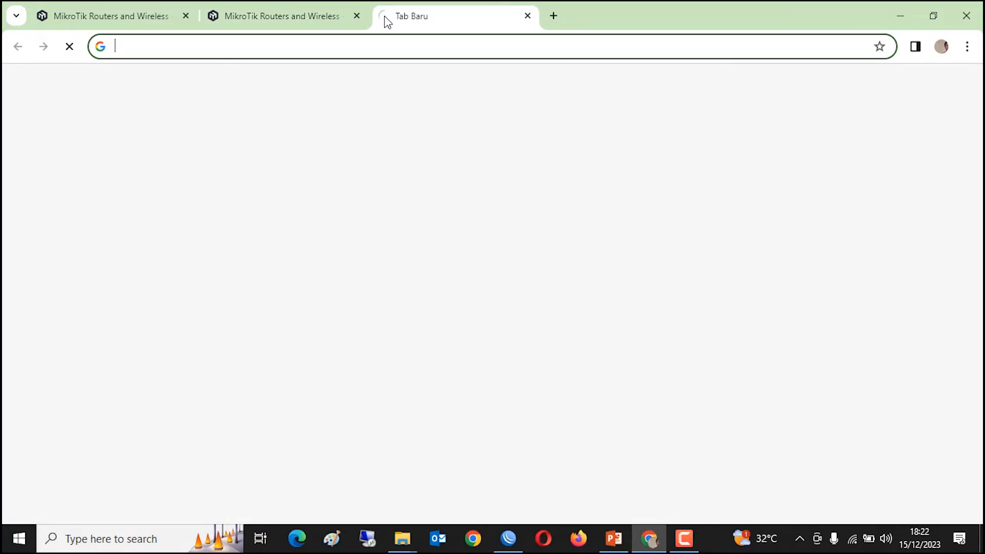
- Go to zerotier.com, accept the cookies and log in to ZeroTier Central
type("zerotier.com")
key("Return")
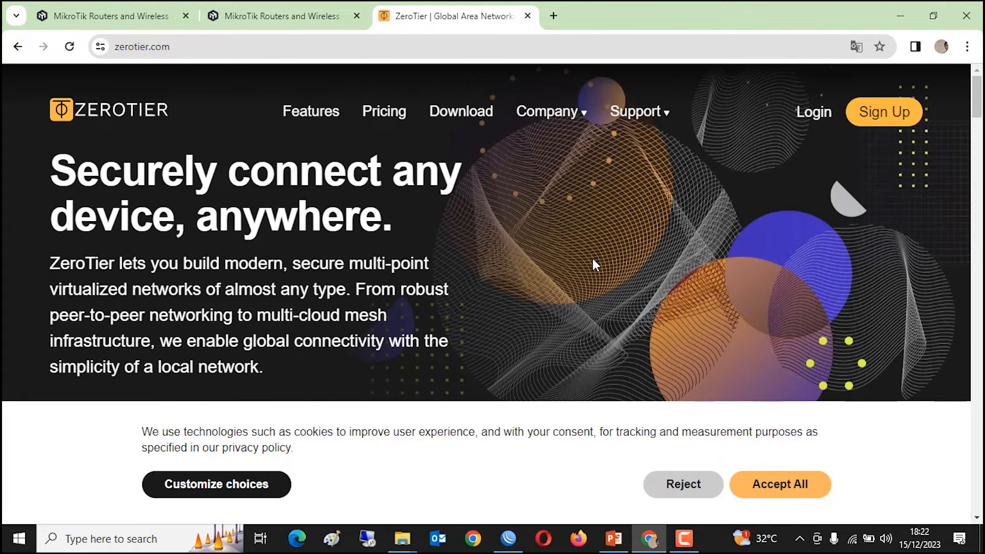
left_click(756, 487)
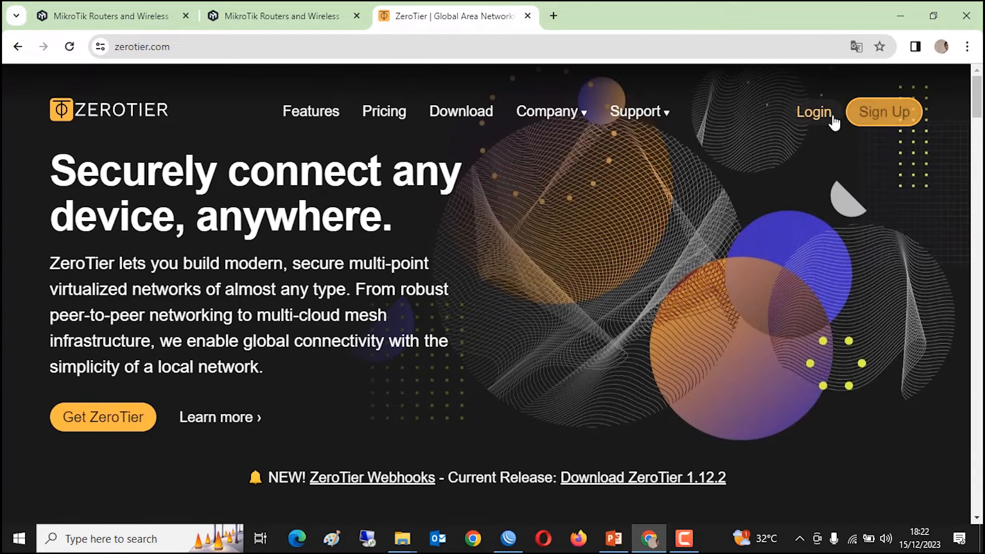
left_click(826, 117)
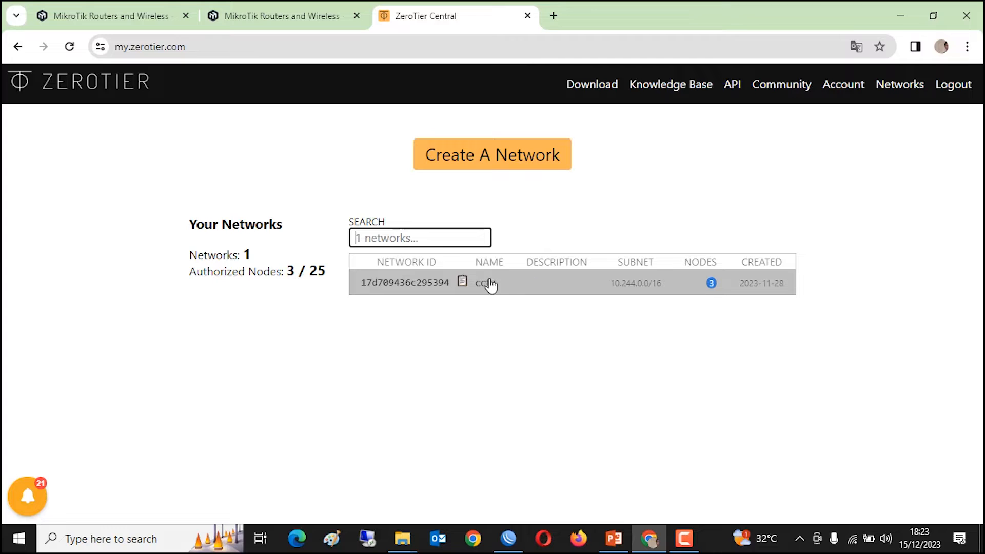
- Copy the cctv network's Network ID and return to WinBox
left_click(393, 283)
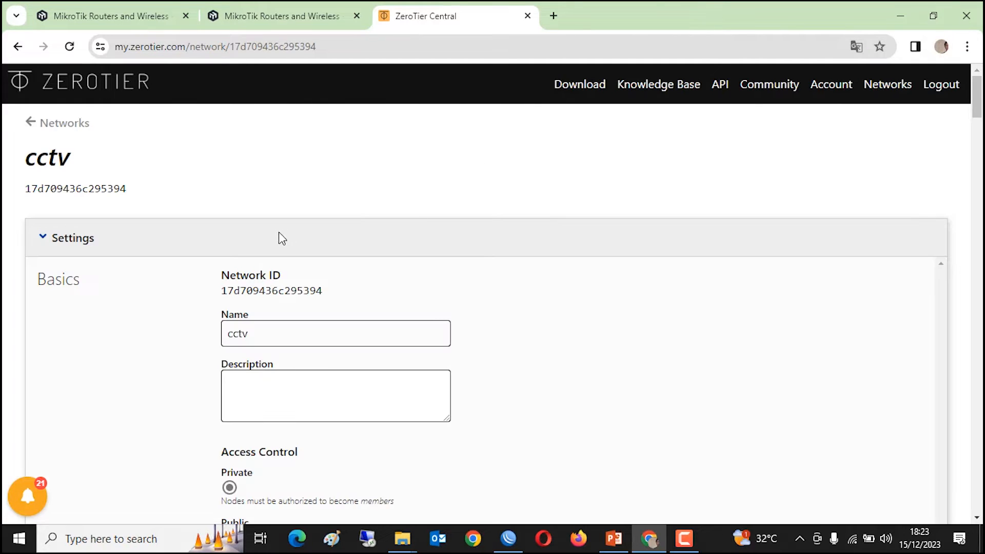
left_click_drag(223, 290, 357, 301)
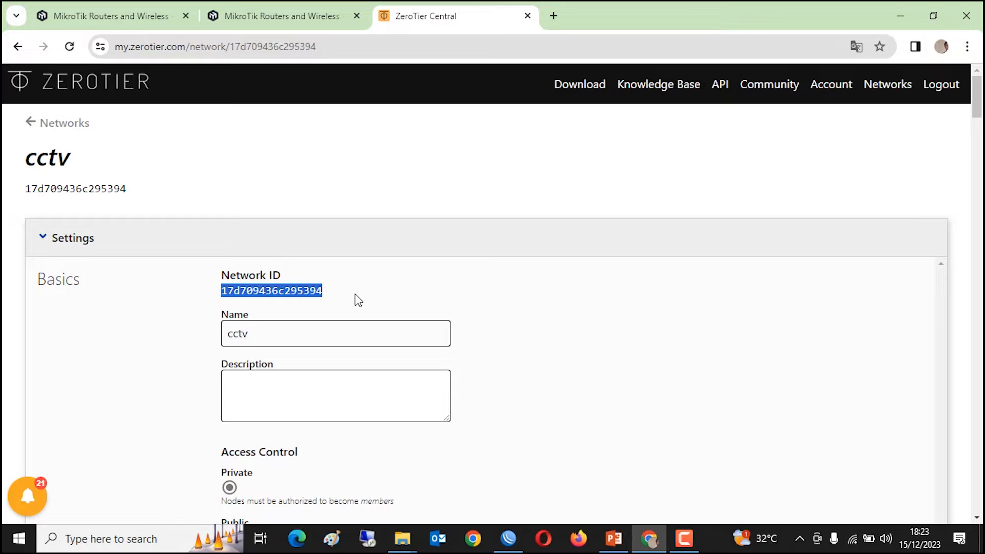
right_click(306, 290)
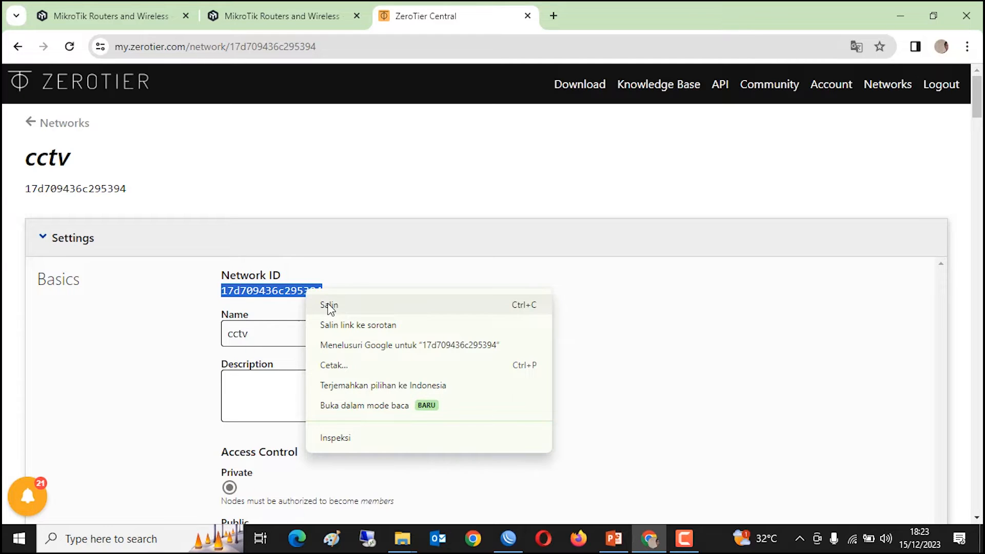
left_click(328, 306)
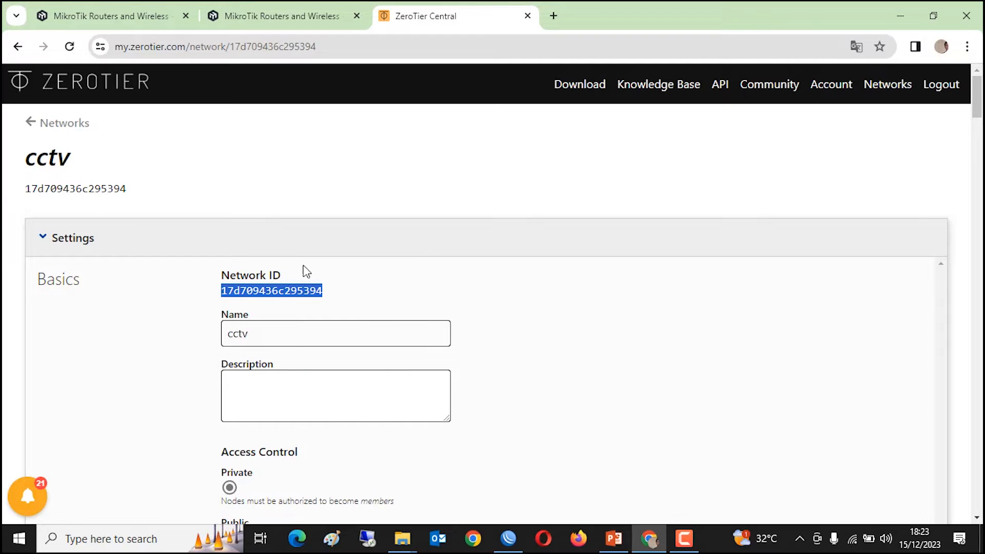
left_click(508, 538)
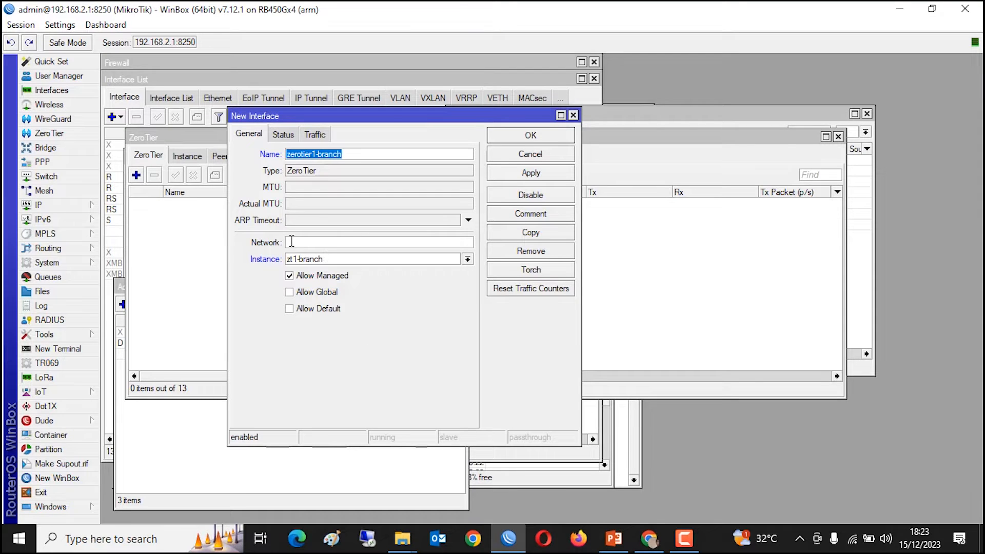
- Paste network ID 17d709436c295394 into zerotier1-branch's Network field and save the interface
left_click(290, 243)
right_click(290, 243)
left_click(334, 286)
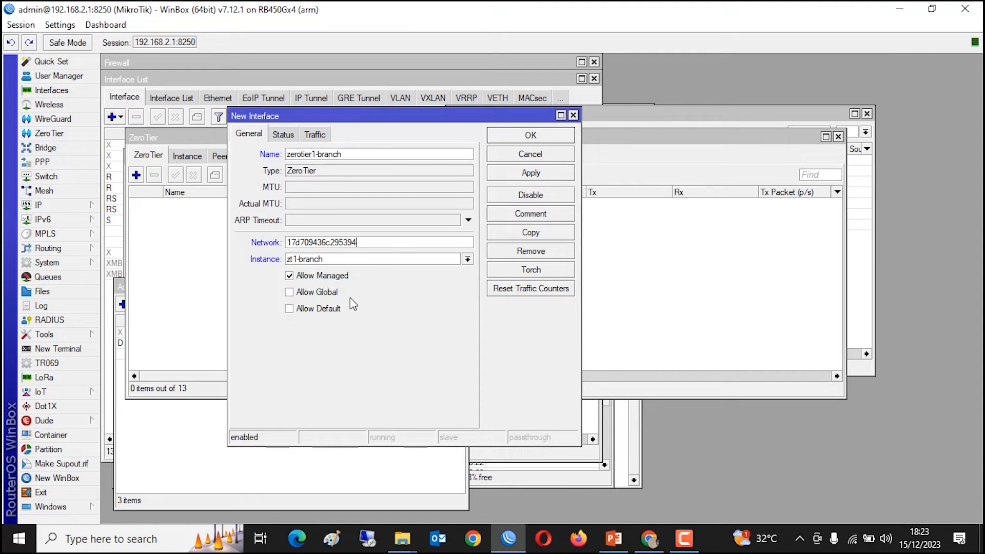
left_click(552, 177)
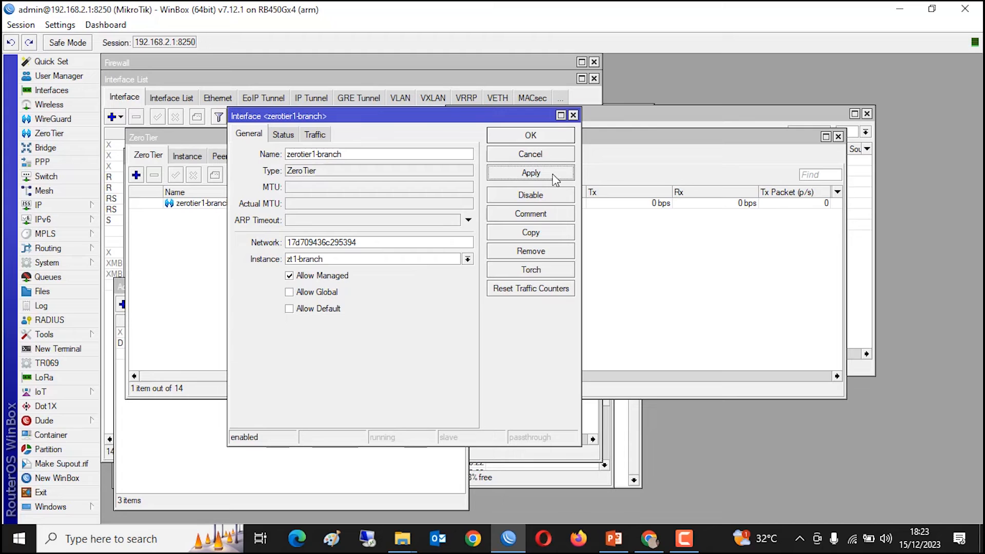
left_click(289, 137)
left_click(326, 138)
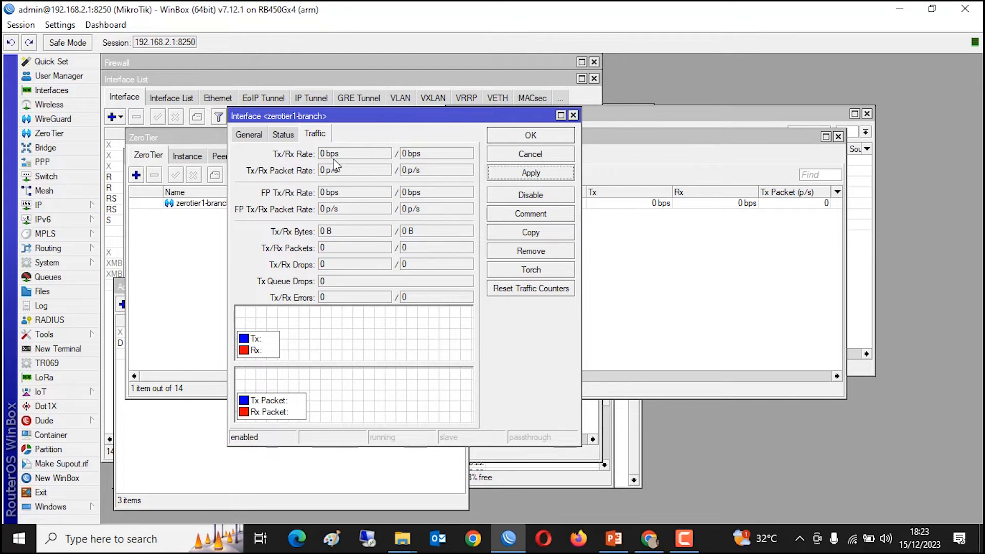
left_click(530, 139)
- Select zerotier1-branch in the list and go back to ZeroTier Central's cctv page
left_click(407, 206)
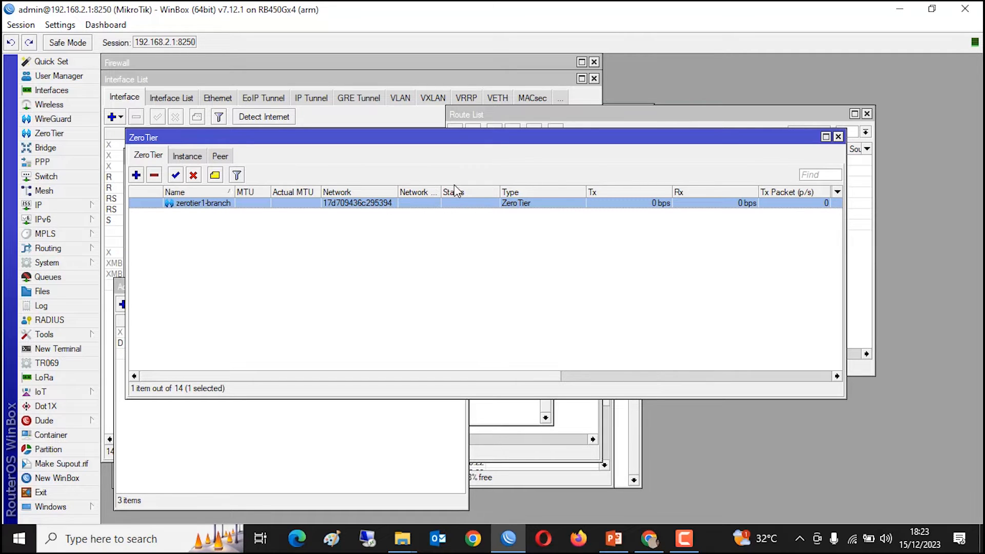
left_click(649, 539)
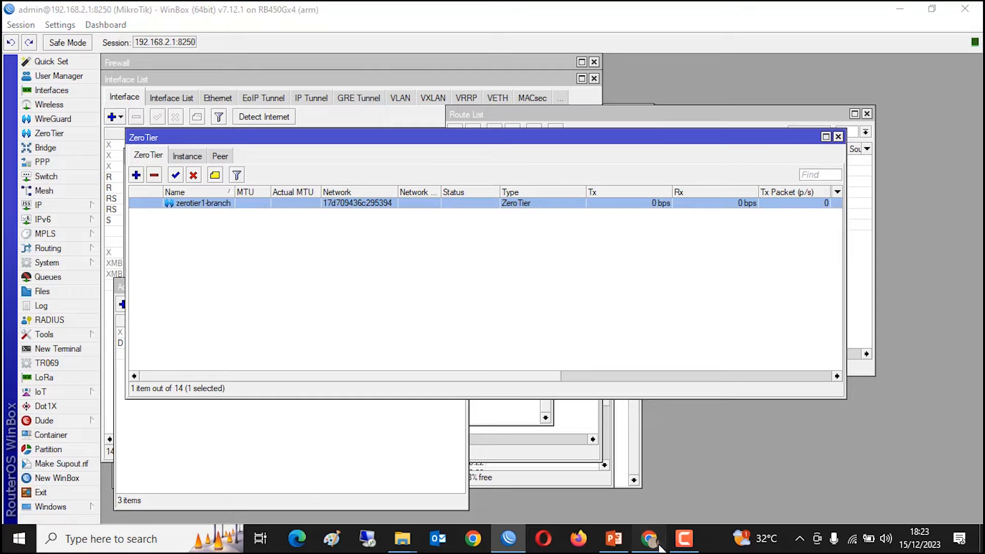
left_click(504, 277)
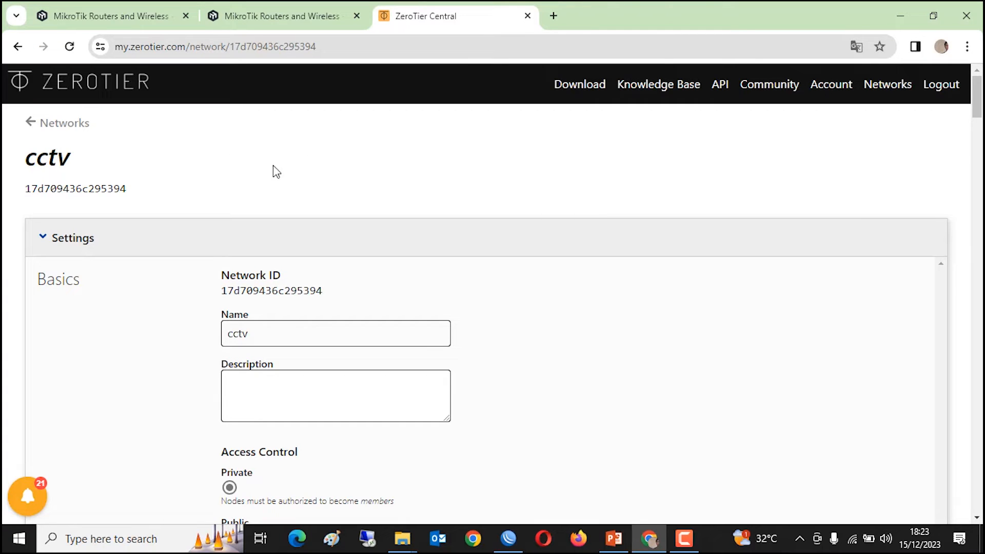
- Check the cctv members list, then view WinBox's ZeroTier instances, where zt1-branch is disabled
scroll(519, 282, "down", 1)
scroll(520, 282, "down", 10)
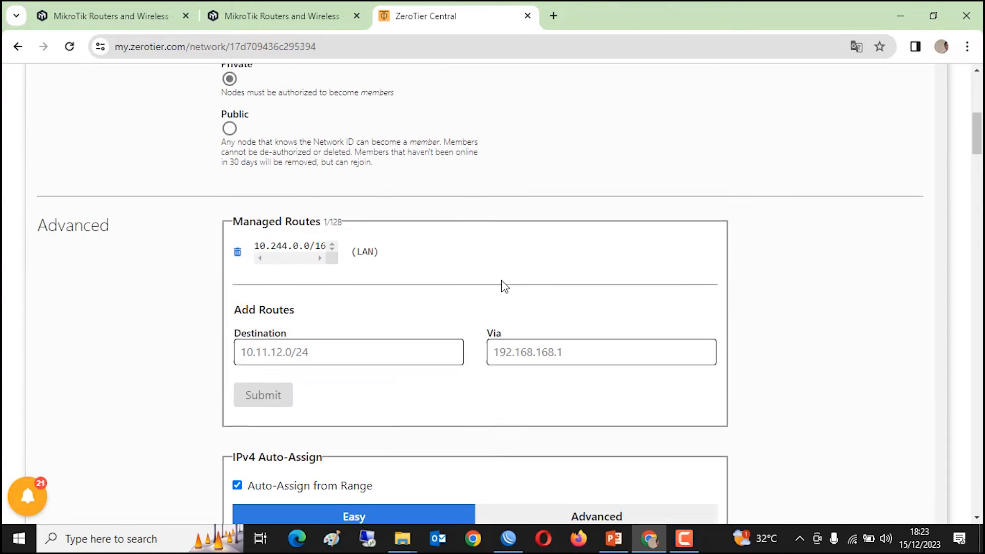
scroll(527, 277, "up", 5)
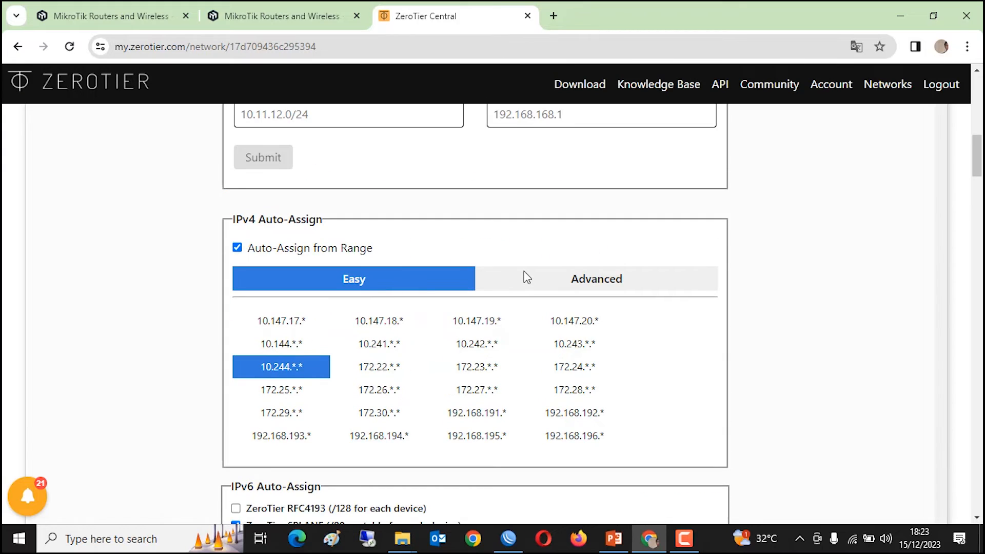
scroll(524, 277, "down", 12)
scroll(525, 278, "down", 5)
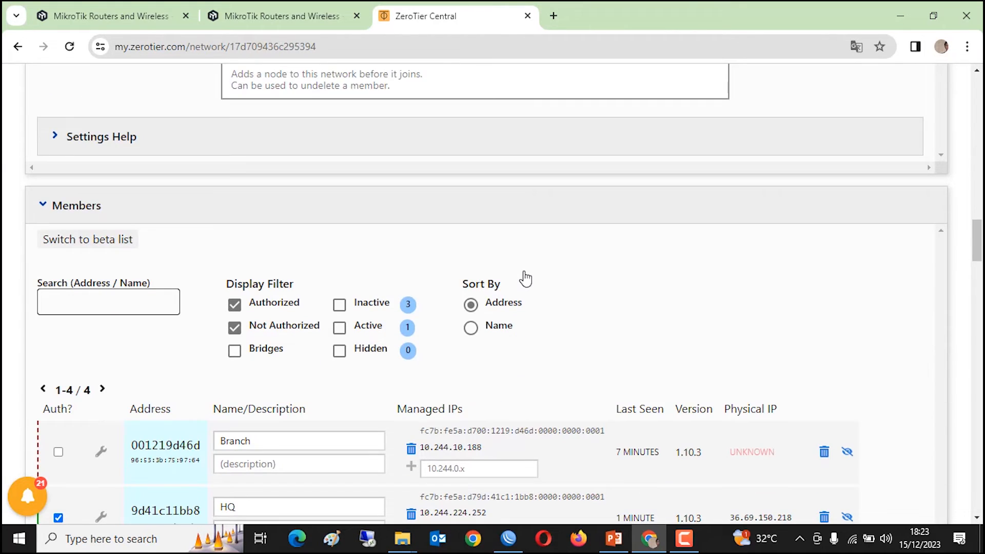
scroll(524, 277, "down", 4)
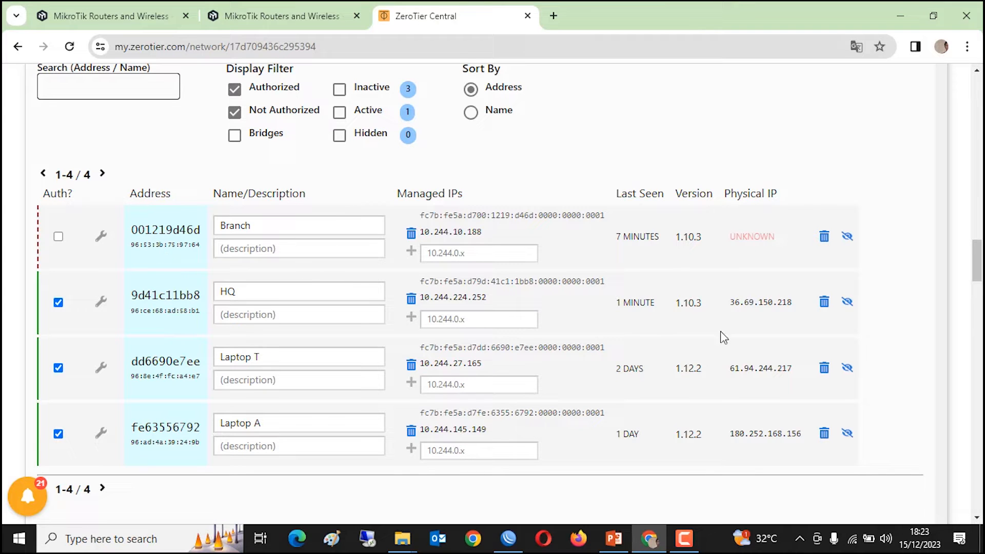
left_click(517, 541)
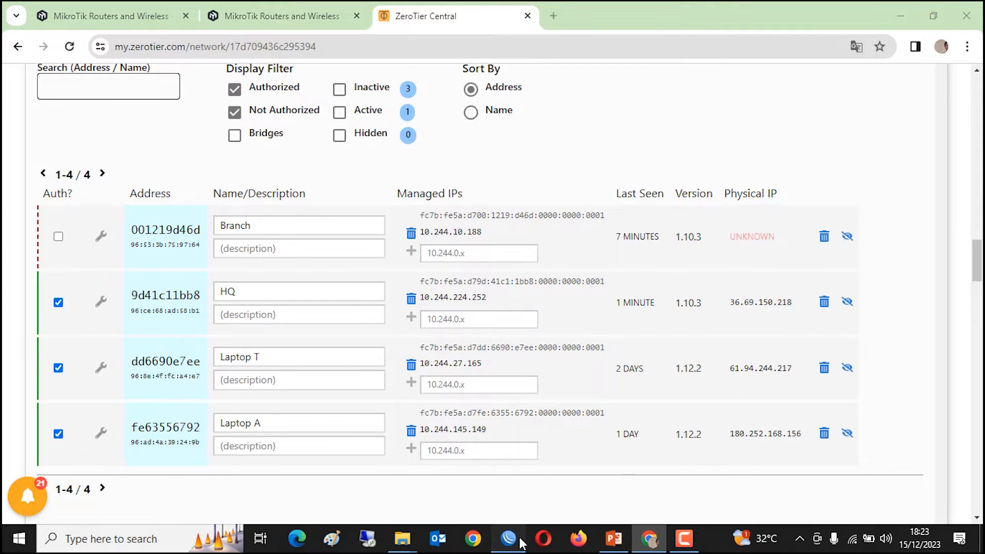
left_click(188, 159)
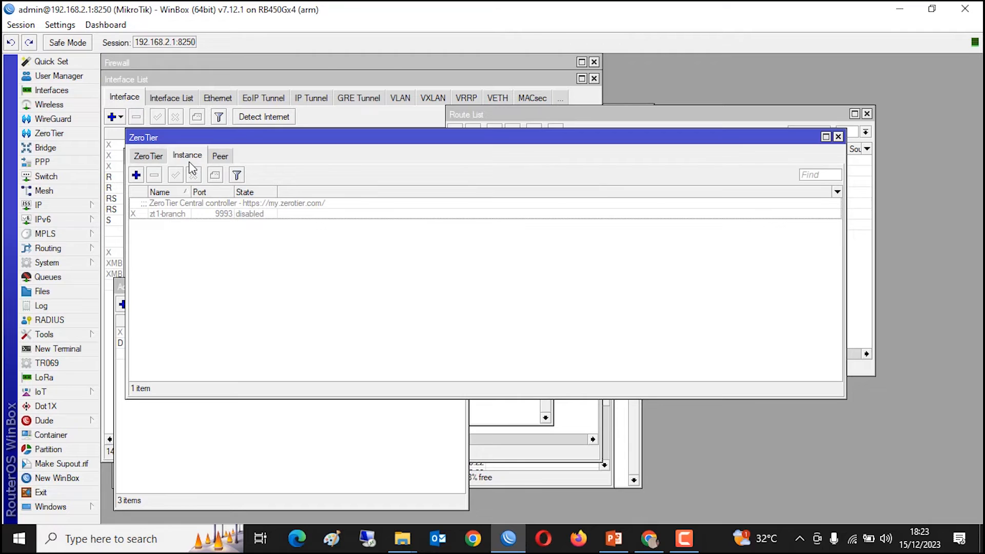
- Enable the zt1-branch instance and check its Public Identity before returning to the browser
left_click(225, 214)
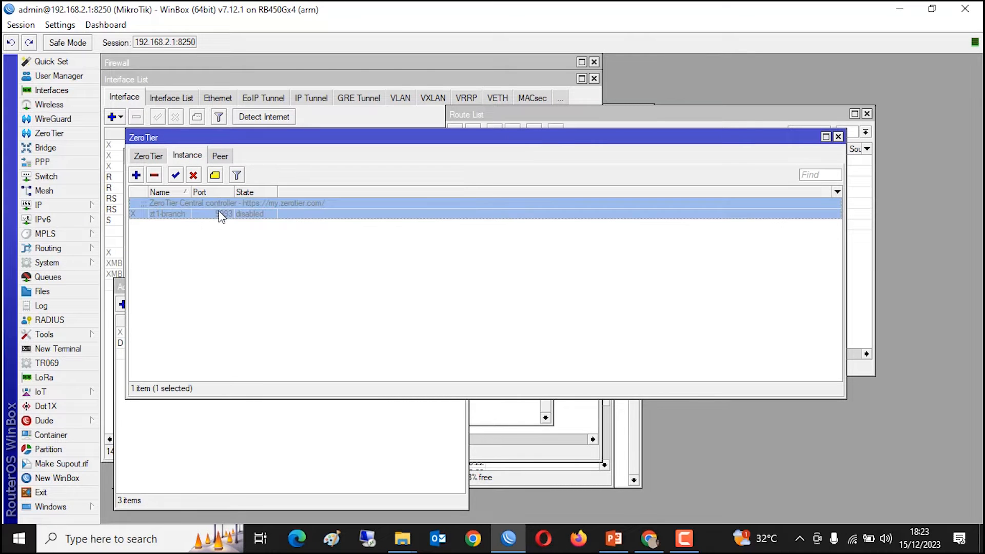
left_click(176, 176)
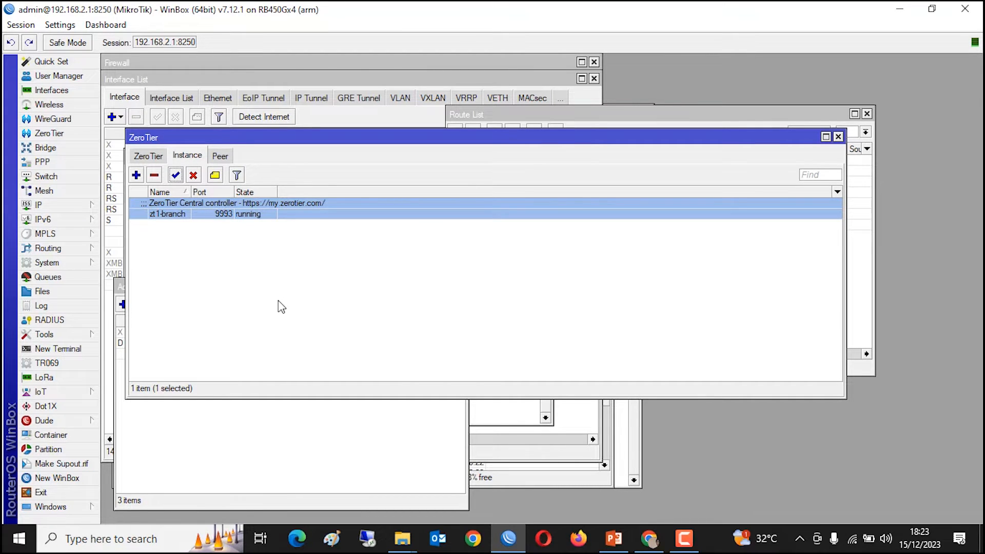
double_click(278, 212)
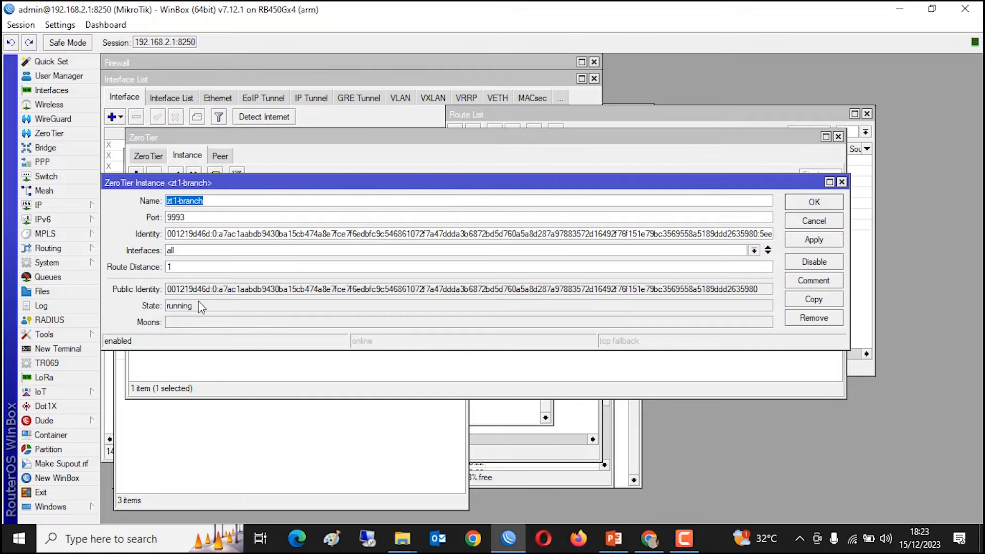
left_click(176, 291)
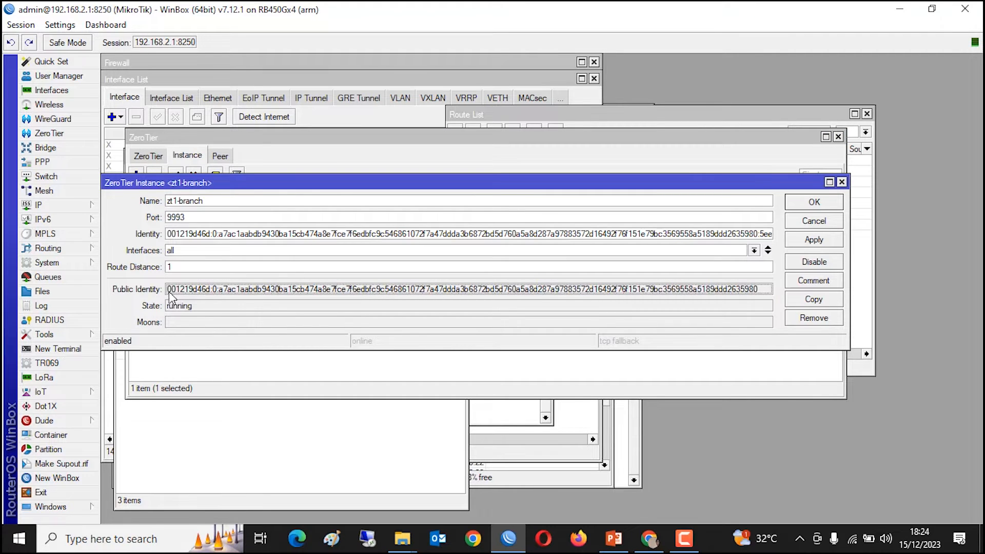
left_click_drag(172, 290, 210, 291)
left_click(207, 295)
left_click(657, 547)
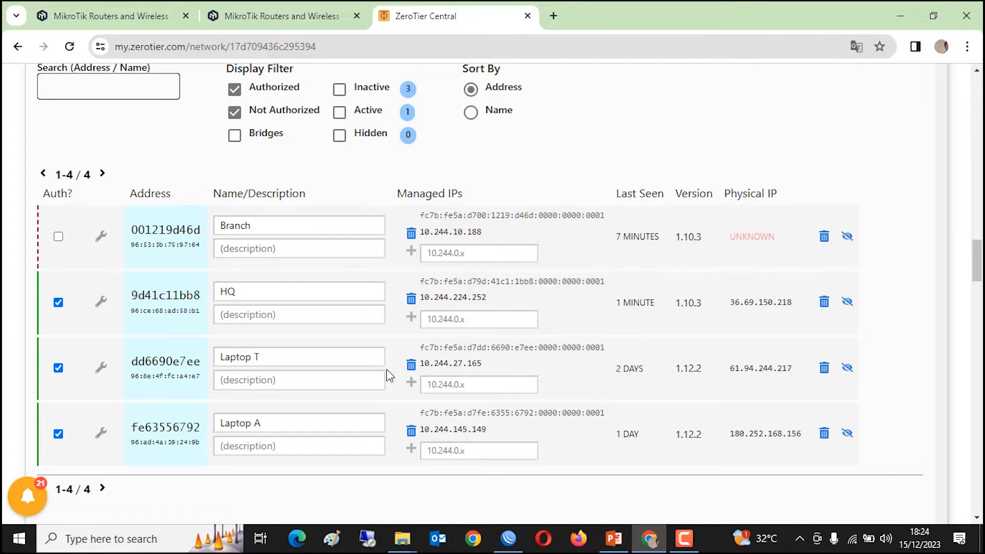
- Authorize the Branch member 001219d46d in ZeroTier Central, then return to WinBox
left_click_drag(183, 231, 203, 232)
left_click(180, 178)
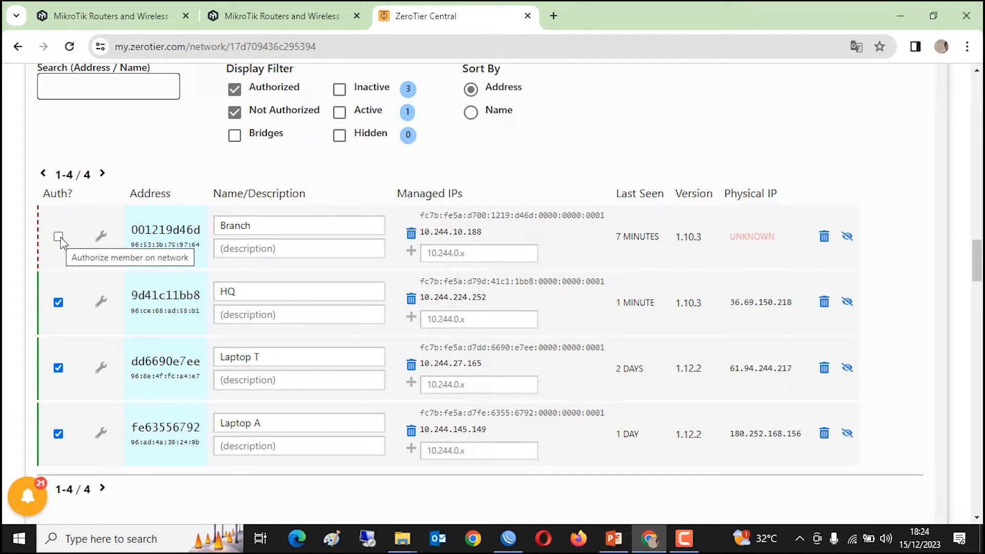
left_click(58, 237)
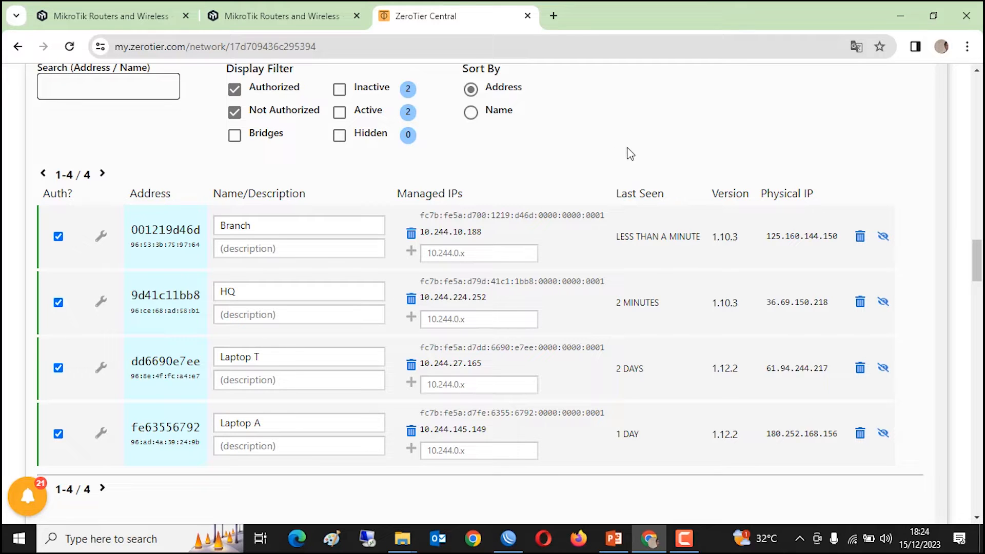
left_click(510, 543)
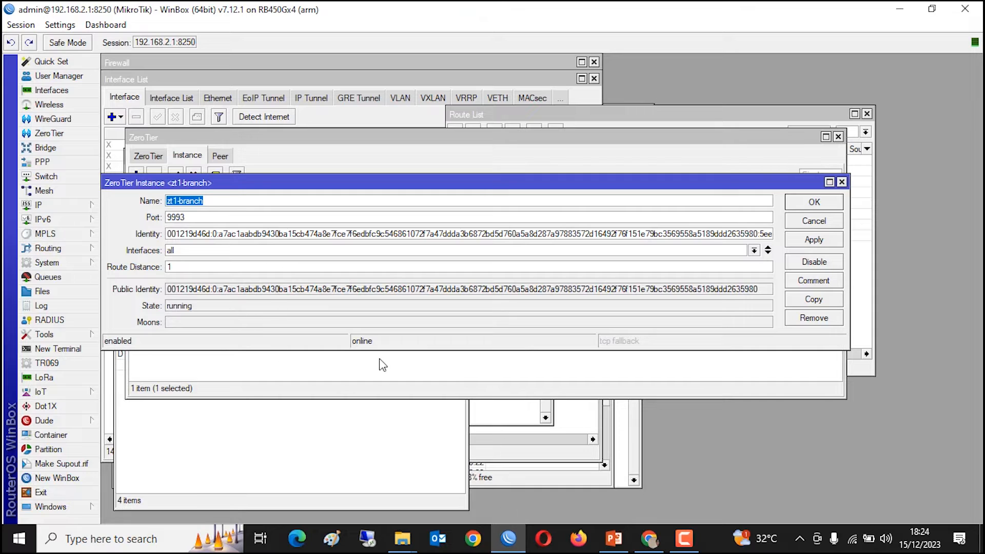
- Close the instance details and confirm zerotier1-branch is OK on cctv, checking its peers
left_click(813, 203)
left_click(139, 158)
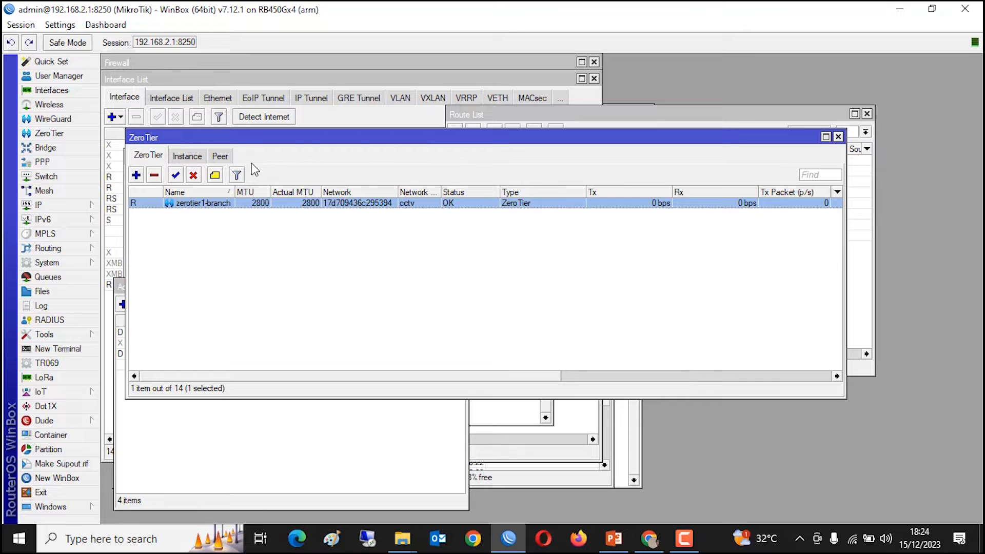
left_click(221, 155)
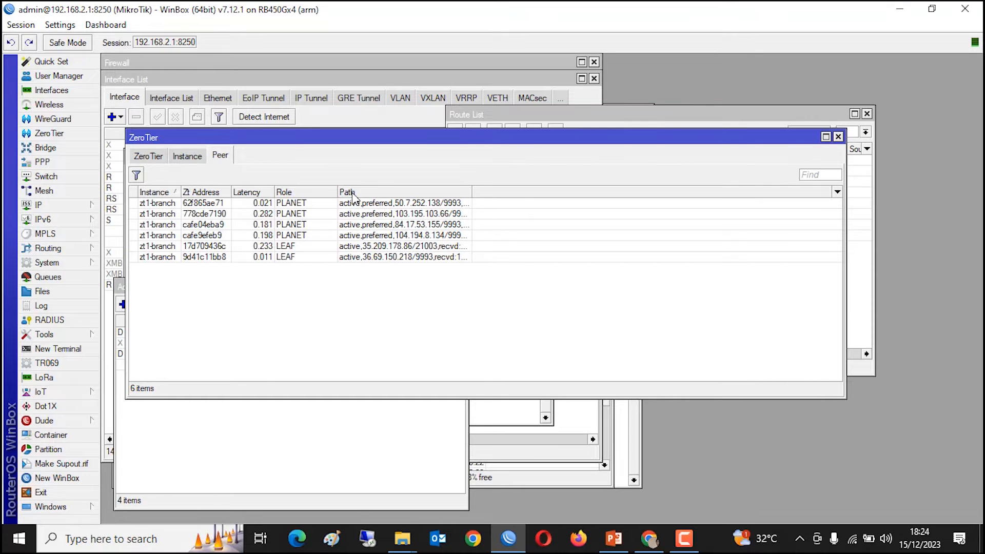
left_click(150, 157)
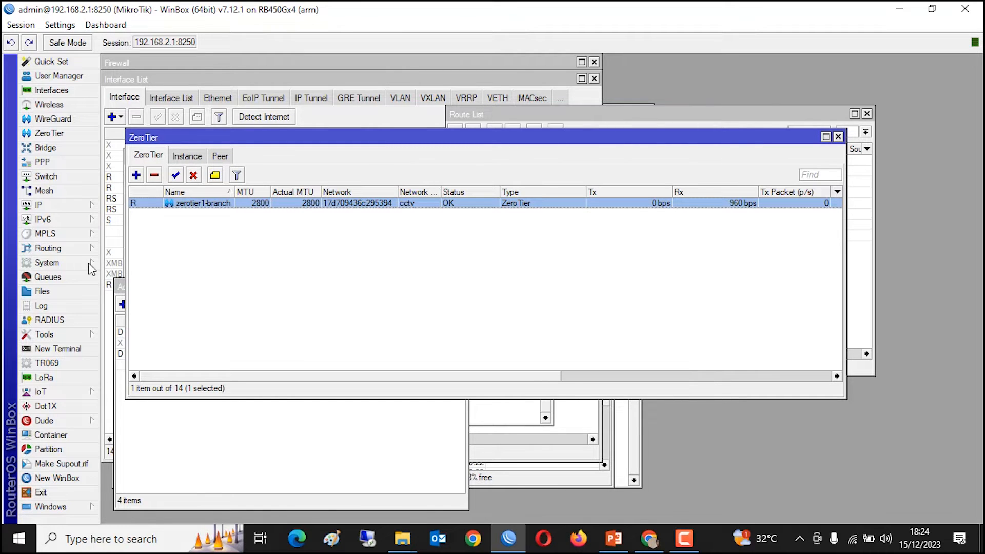
left_click(65, 348)
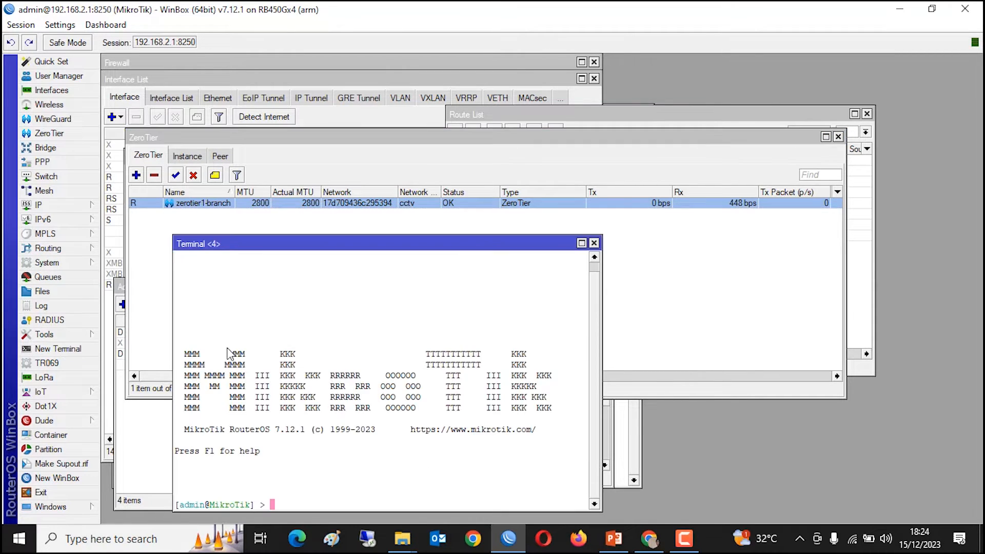
- Ping 9.9.9.1 again; it still fails with 100% packet loss
type("ping 9.9.9.1")
key("Return")
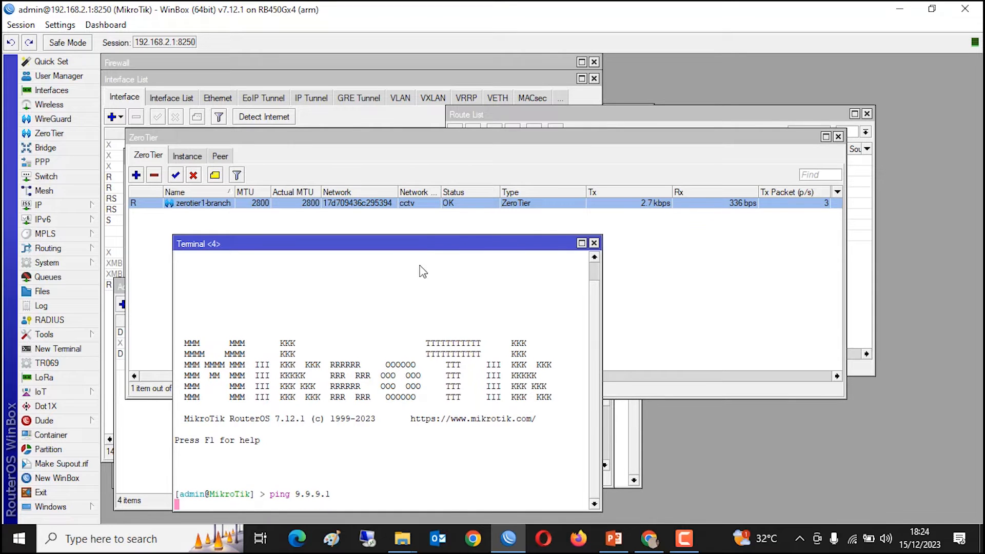
left_click_drag(417, 246, 393, 170)
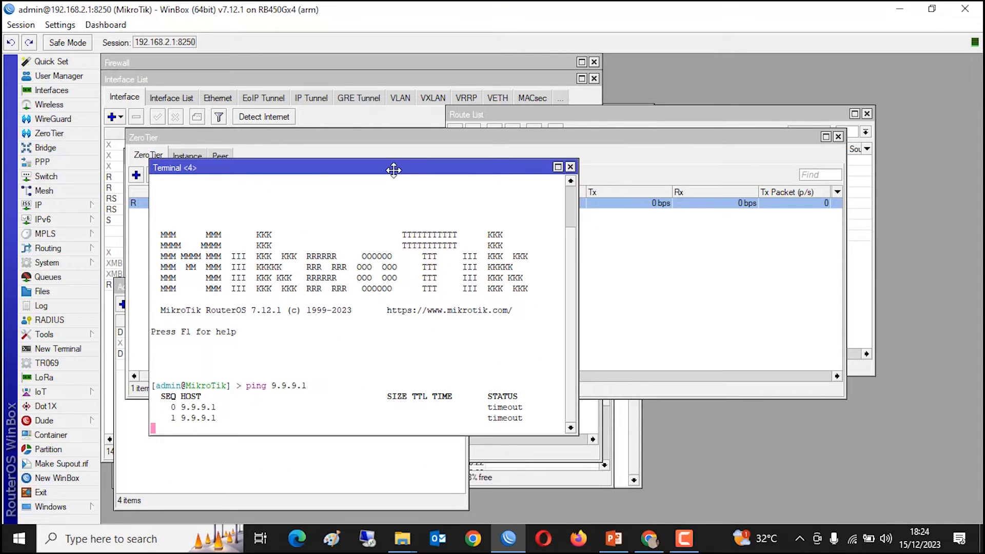
key("ctrl+c")
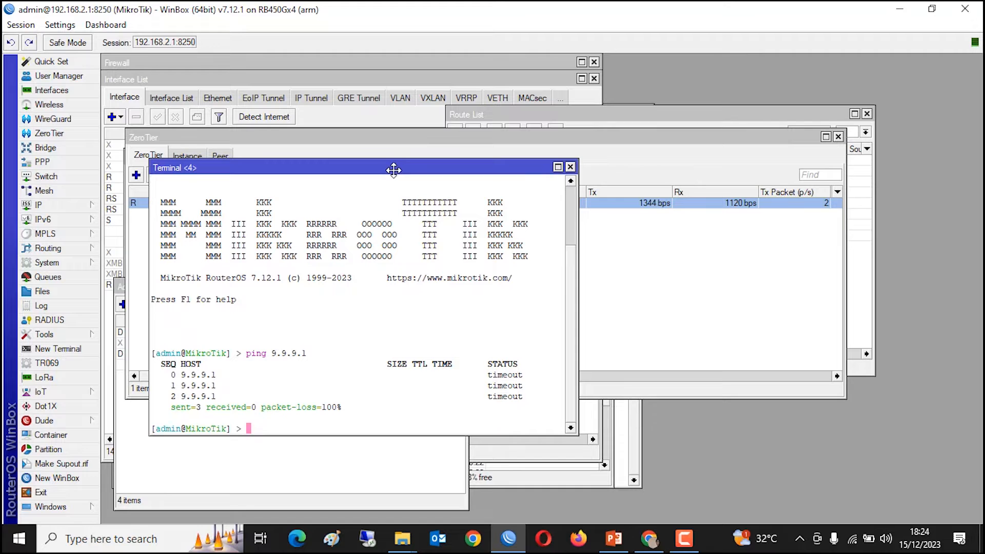
left_click(649, 540)
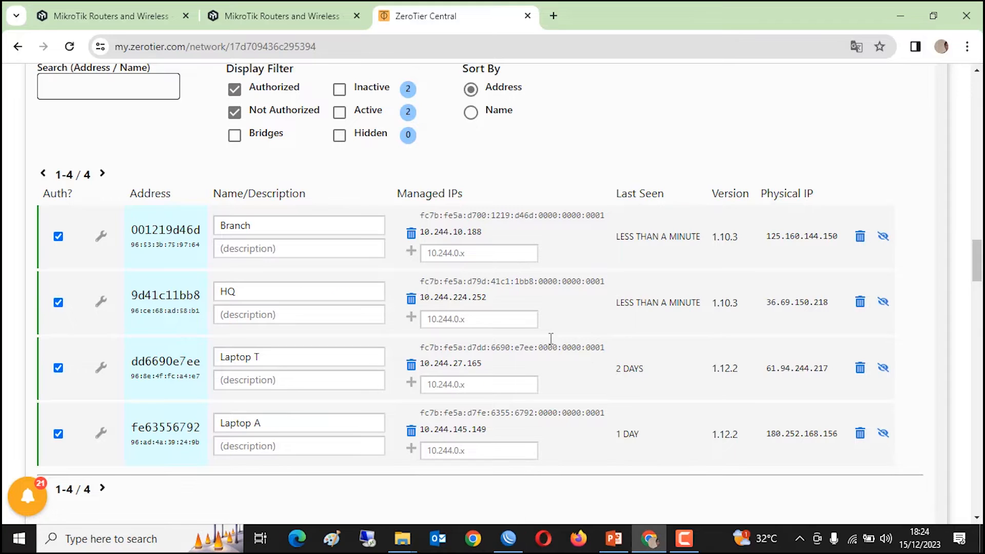
- Find the Branch member's IP 10.244.10.188 in the member list and try selecting it
scroll(524, 343, "up", 15)
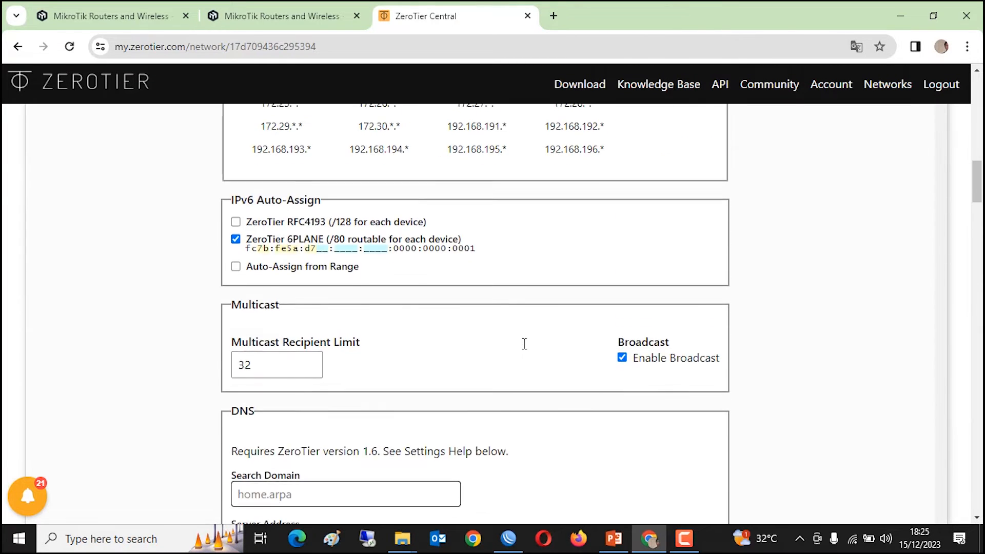
scroll(524, 342, "up", 2)
scroll(524, 343, "down", 15)
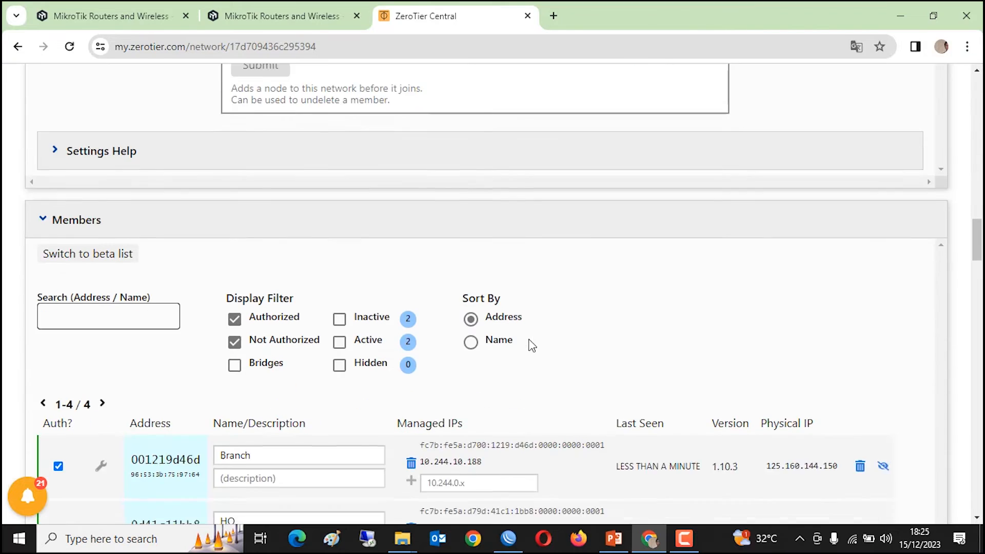
scroll(535, 340, "down", 3)
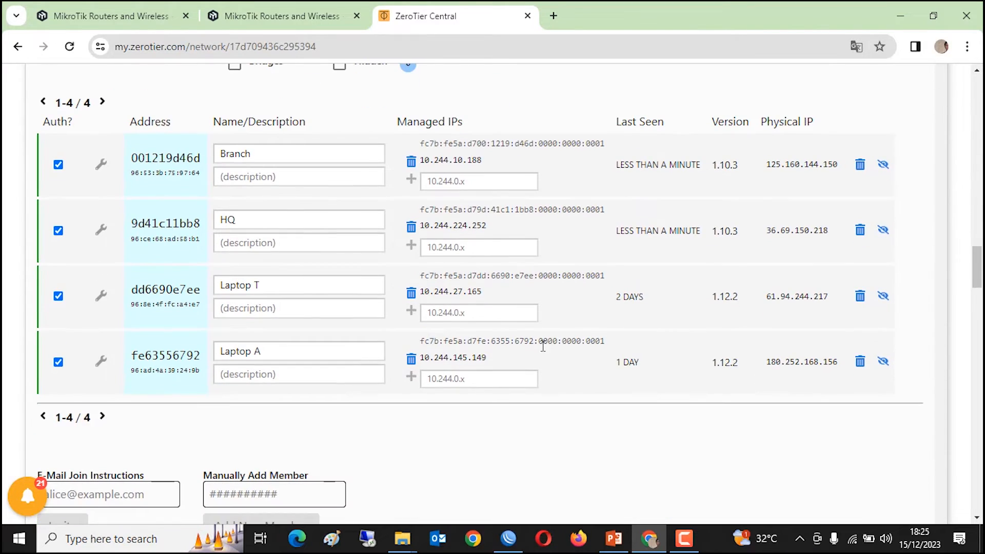
double_click(429, 160)
left_click(488, 164)
left_click_drag(483, 157, 420, 160)
left_click(506, 209)
scroll(530, 227, "up", 15)
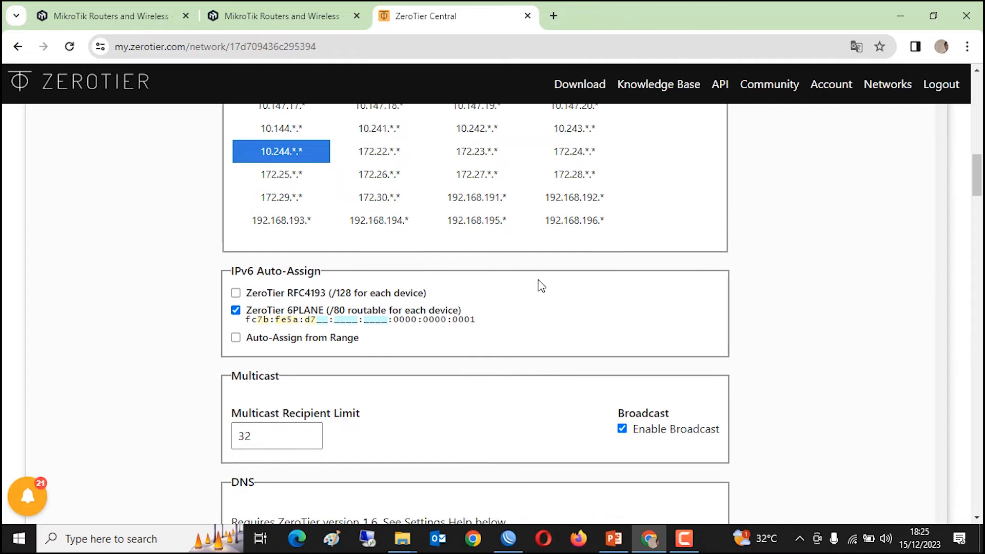
scroll(541, 285, "up", 3)
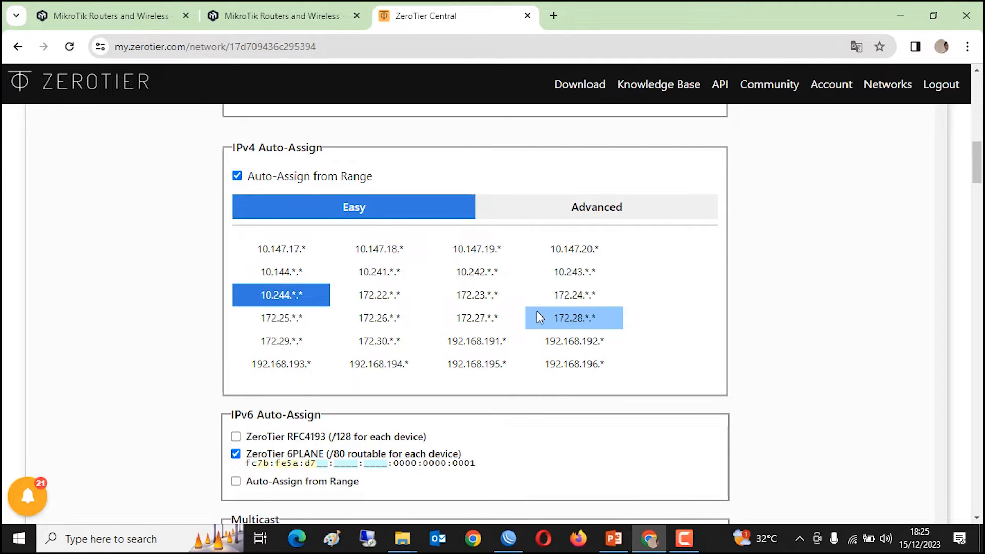
- Copy the Branch IP 10.244.10.188 and scroll back up to Managed Routes
scroll(561, 345, "down", 15)
scroll(561, 345, "down", 4)
scroll(562, 353, "up", 3)
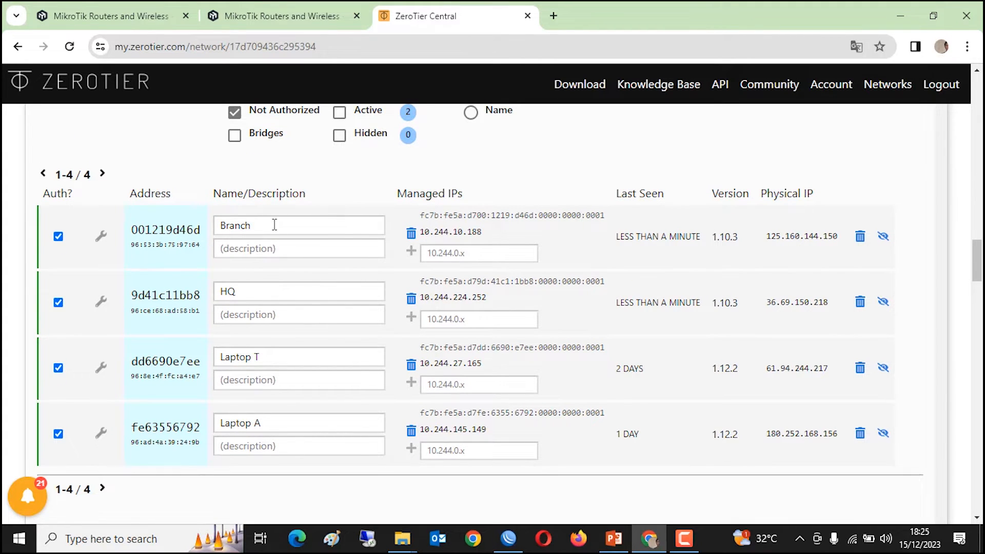
left_click_drag(418, 235, 468, 235)
right_click(467, 229)
left_click(488, 248)
scroll(475, 318, "up", 10)
scroll(476, 318, "up", 9)
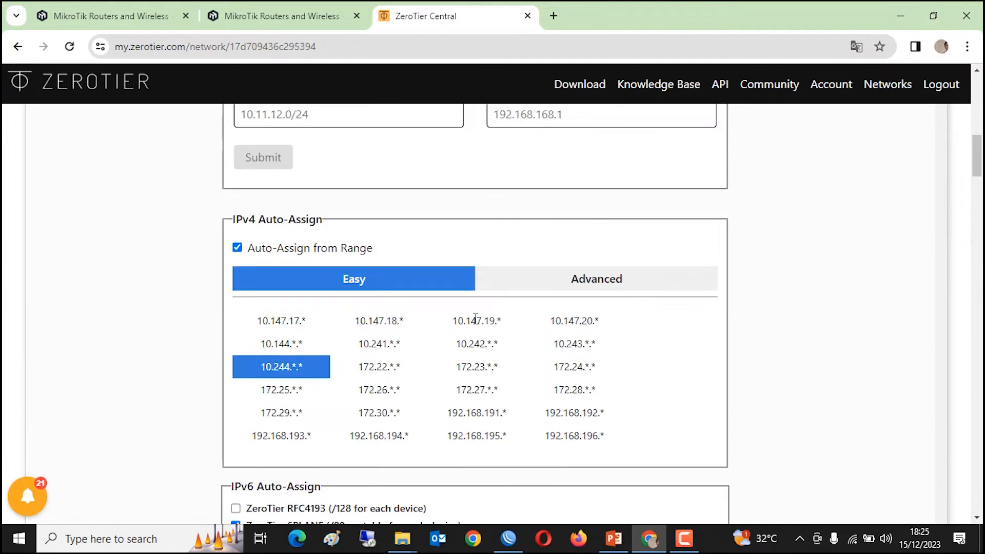
- Add the managed route 192.168.2.0/24 via 10.244.10.188
left_click(339, 330)
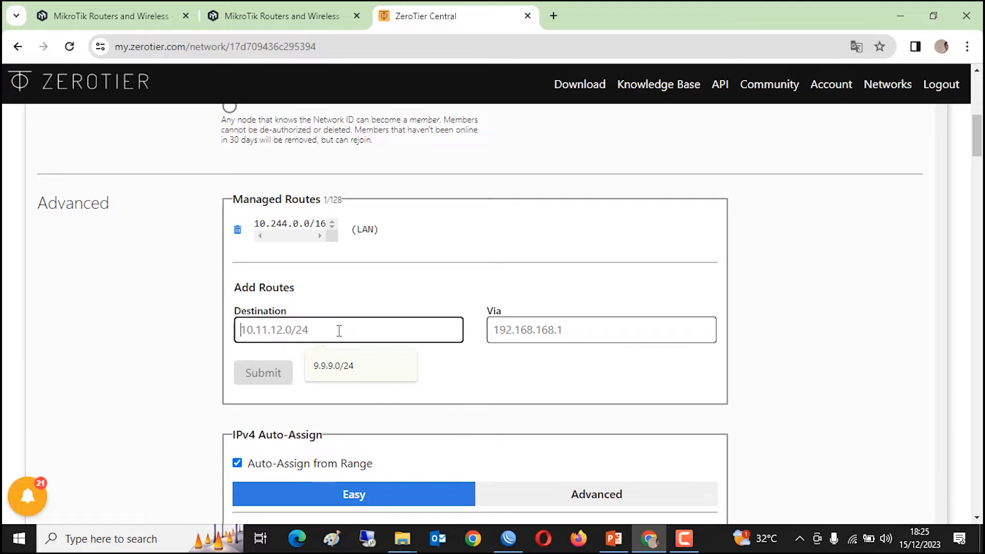
type("192.")
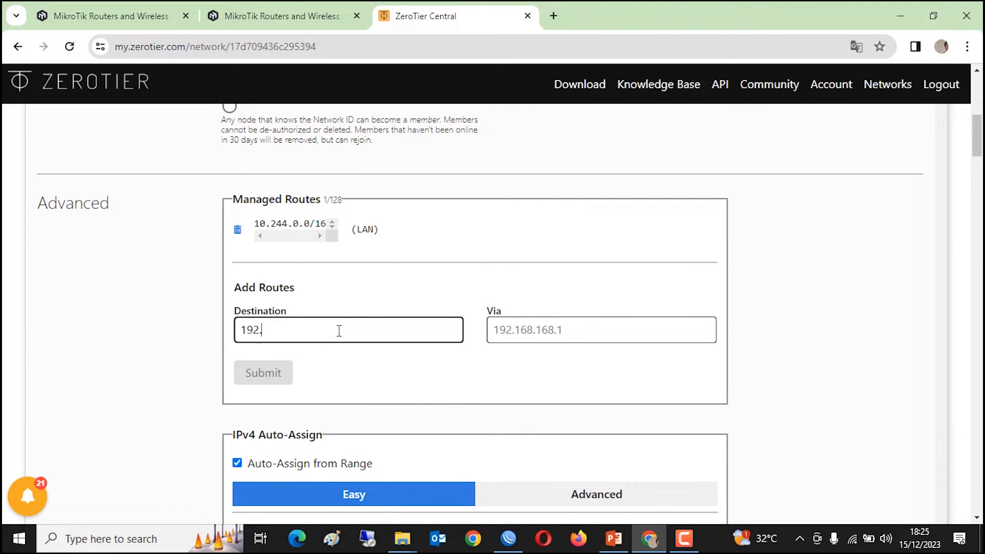
type("168.2.0/24")
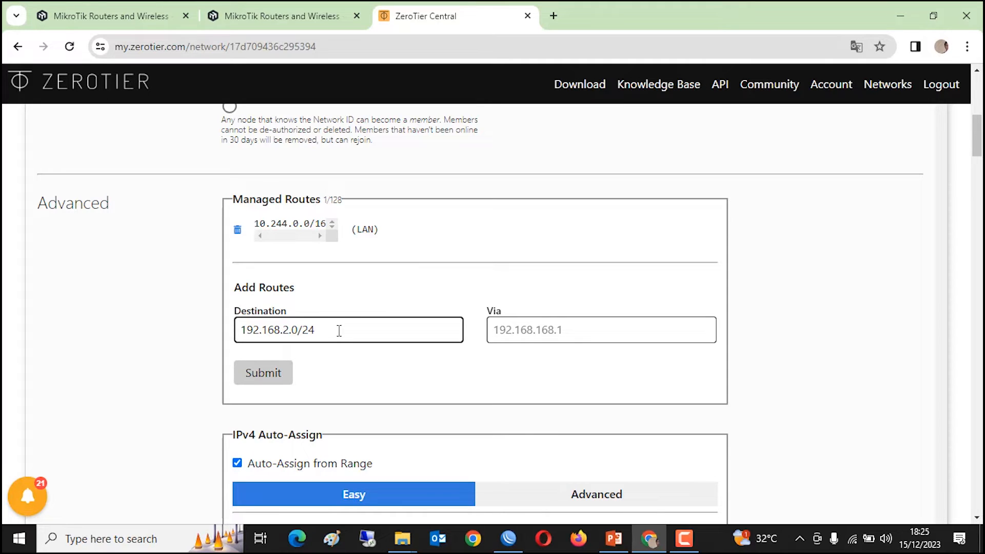
left_click(523, 332)
key("ctrl+v")
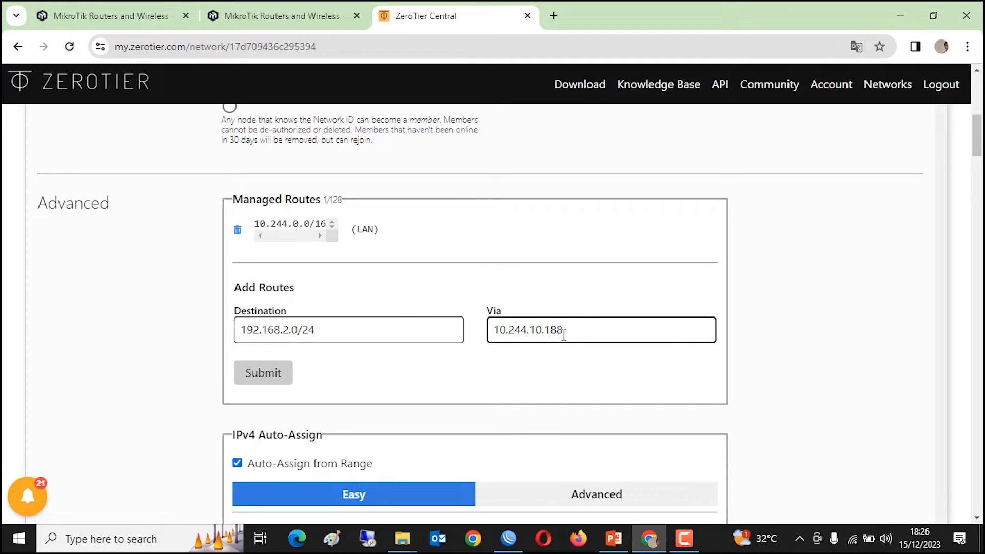
left_click(261, 371)
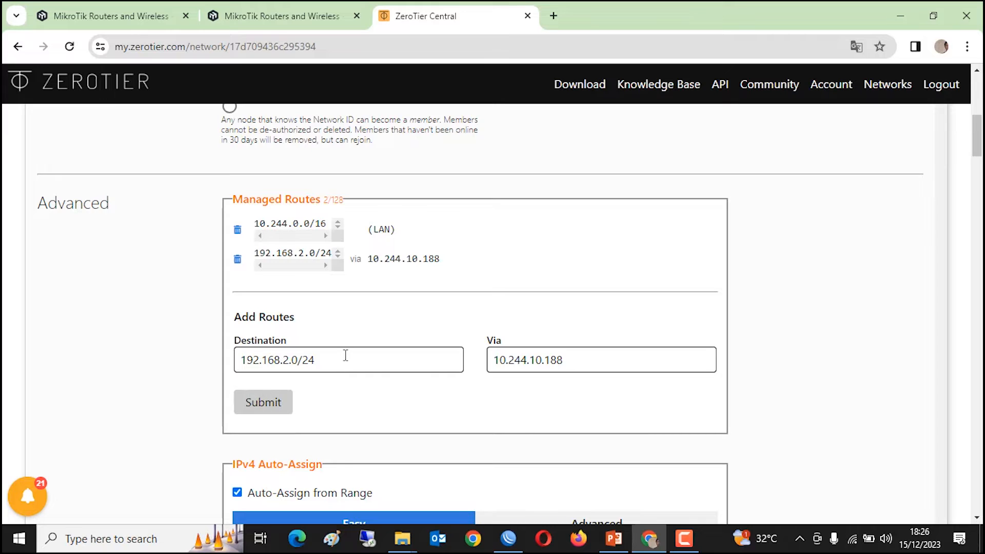
- Replace the route destination with 9.9.9.0/24 for the next route
left_click_drag(345, 359, 195, 367)
type("9.9.9.0")
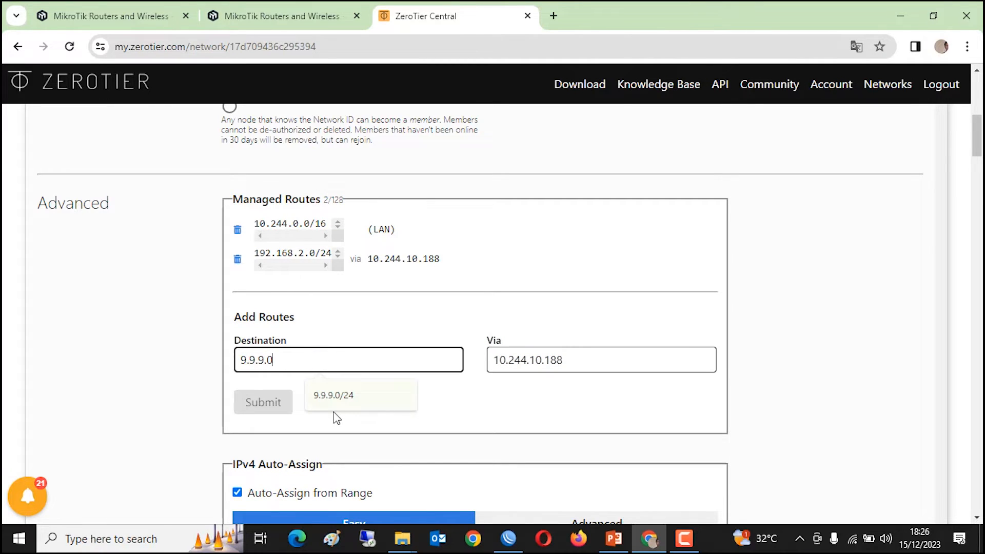
type("/24")
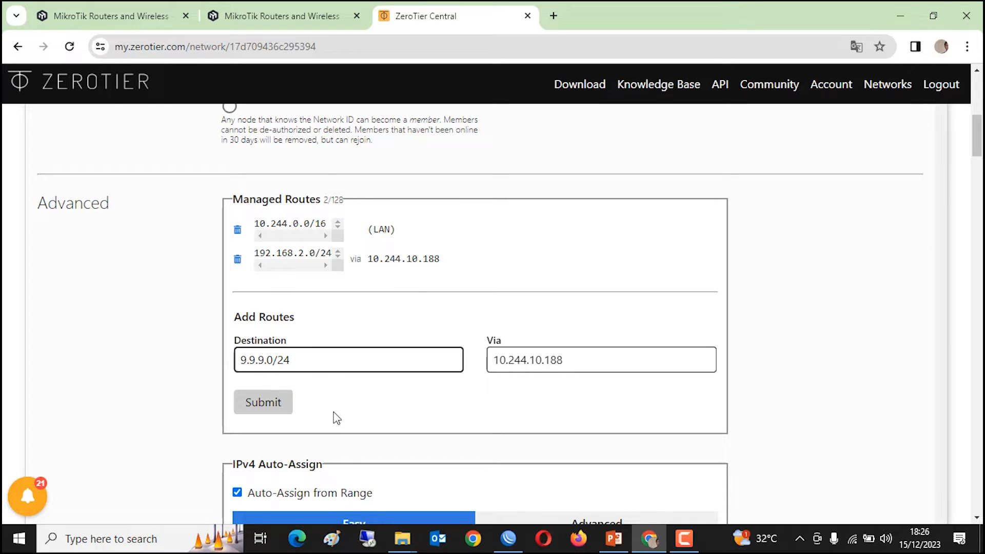
scroll(494, 395, "down", 15)
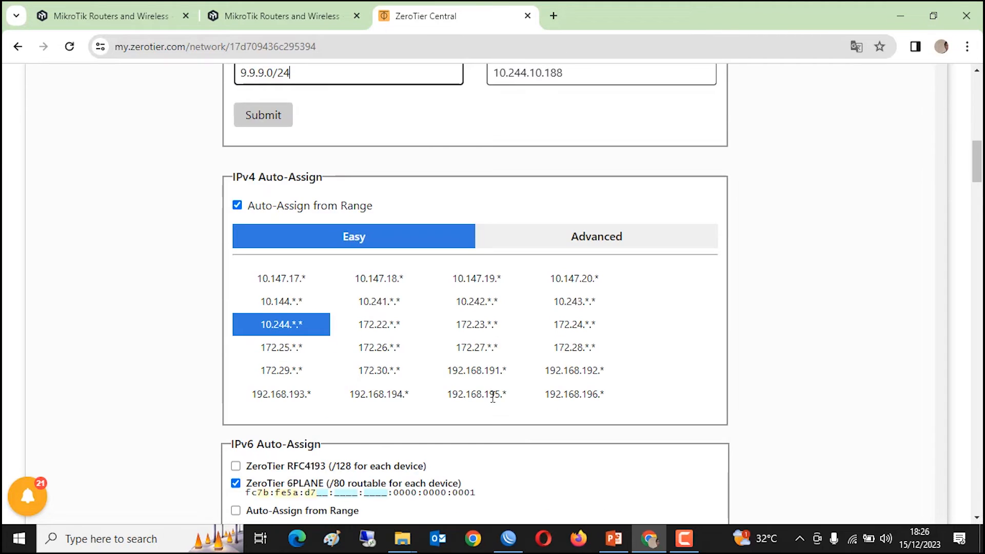
- Copy the HQ member's managed IP 10.244.224.252
scroll(444, 411, "down", 10)
scroll(206, 258, "up", 3)
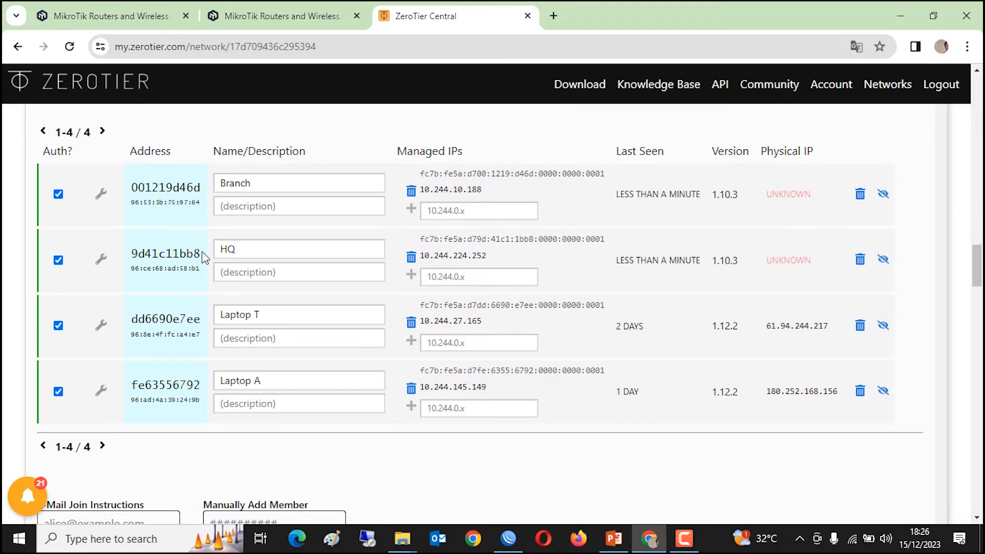
left_click_drag(422, 256, 498, 263)
right_click(463, 254)
left_click(482, 268)
- Submit the route 9.9.9.0/24 with the pasted via address 10.244.224.252
scroll(490, 346, "up", 10)
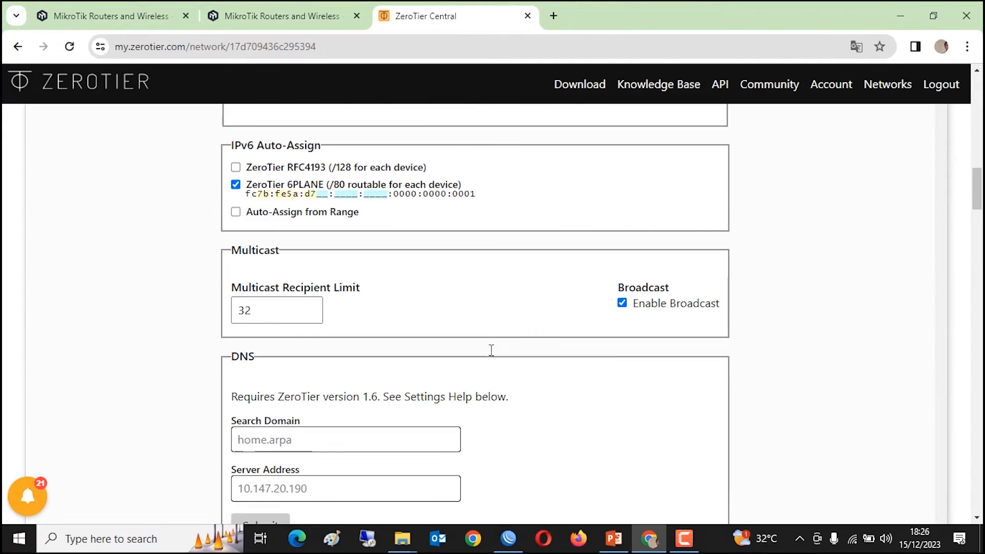
scroll(490, 351, "up", 8)
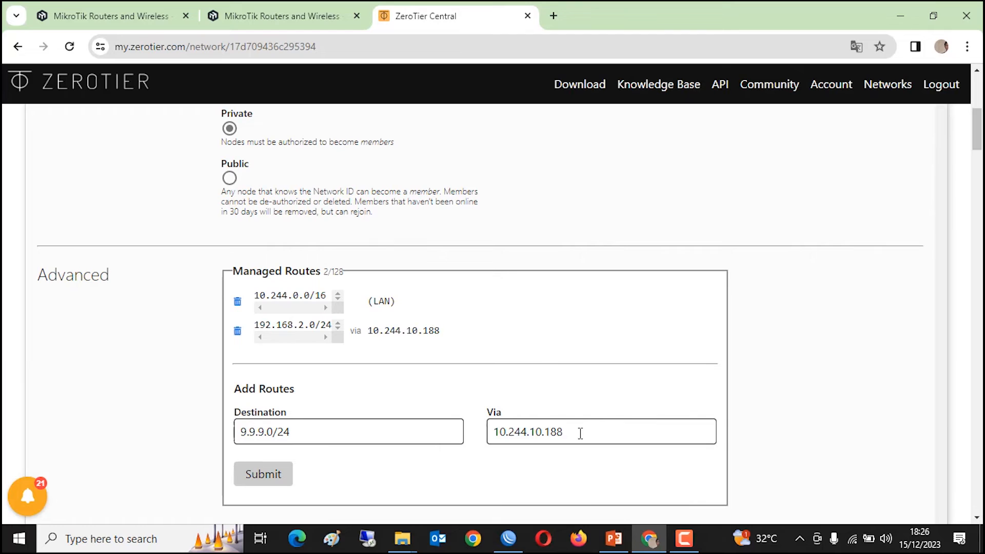
left_click_drag(580, 433, 491, 435)
right_click(505, 436)
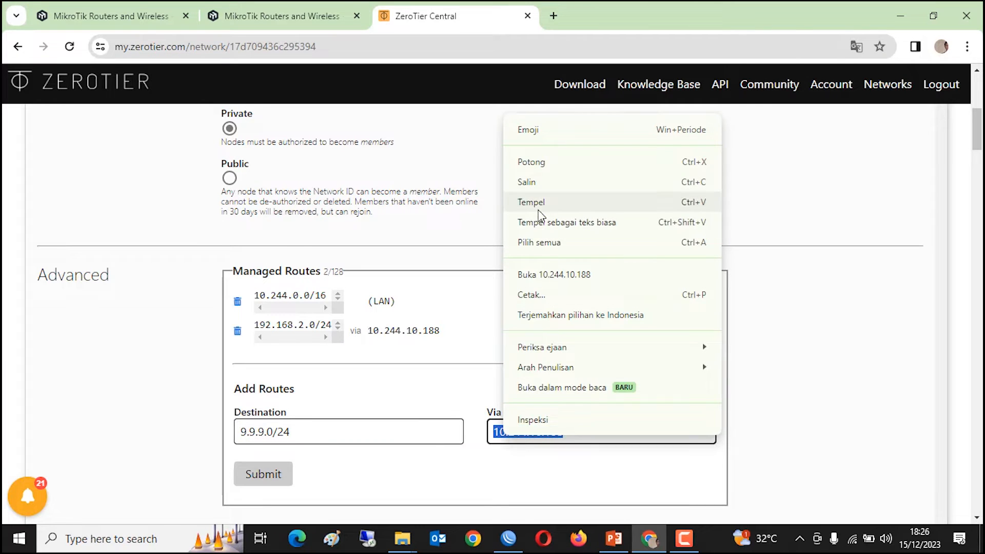
left_click(539, 212)
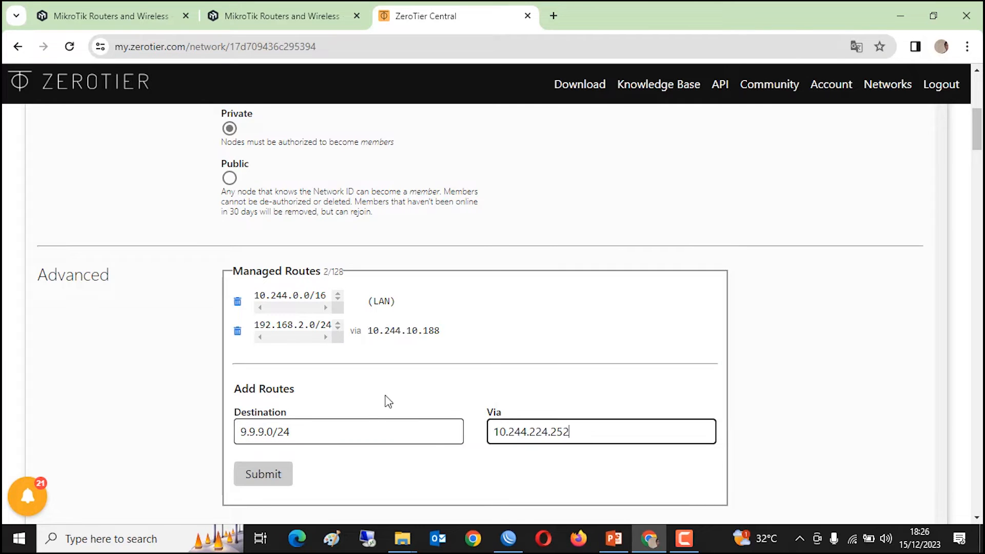
left_click(266, 474)
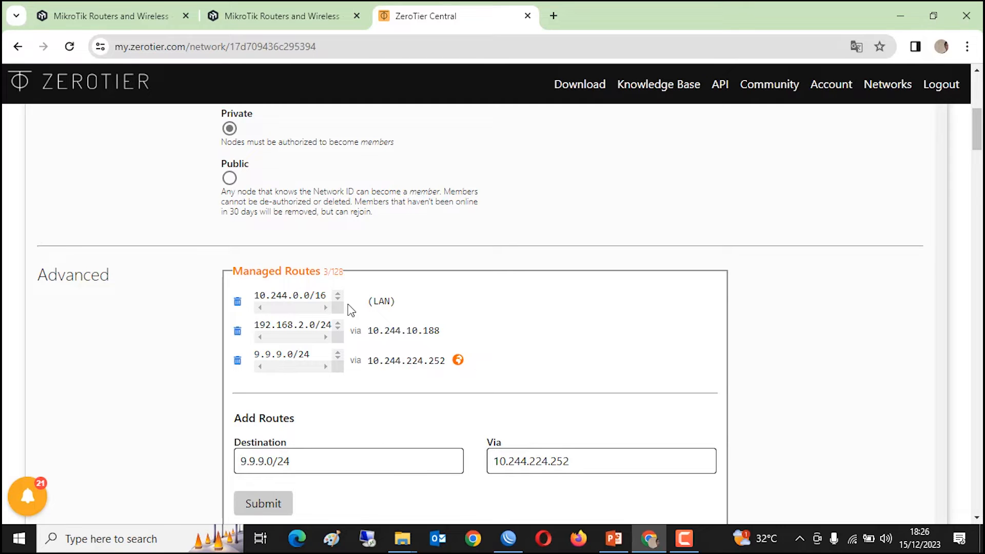
- Review the three managed routes now listed for the cctv network
scroll(369, 407, "down", 1)
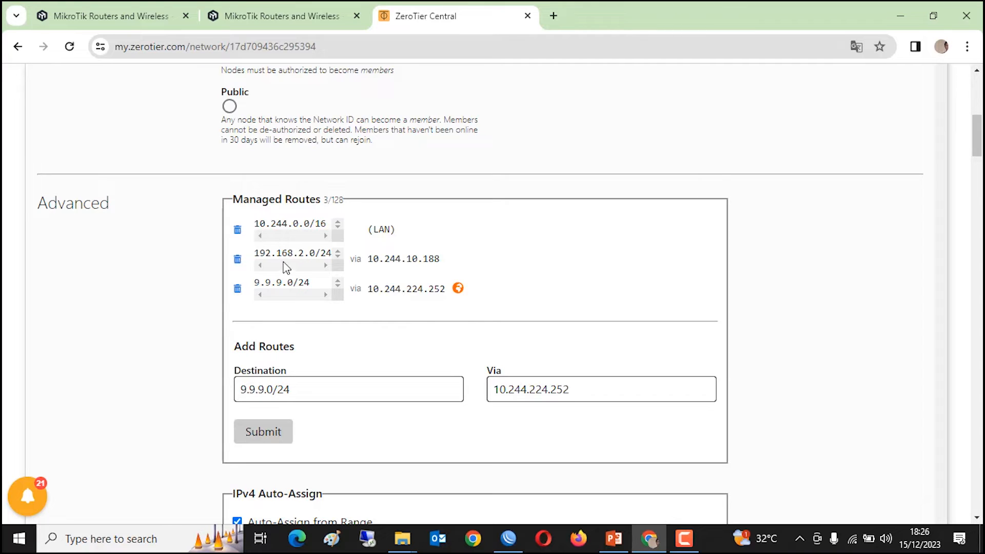
left_click_drag(370, 261, 512, 261)
left_click(469, 270)
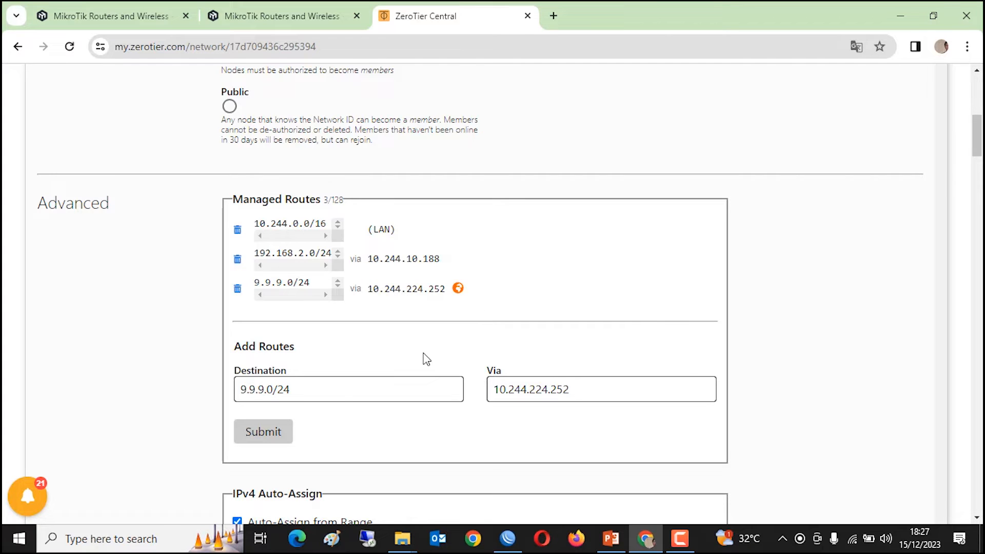
scroll(426, 359, "down", 10)
scroll(435, 352, "down", 15)
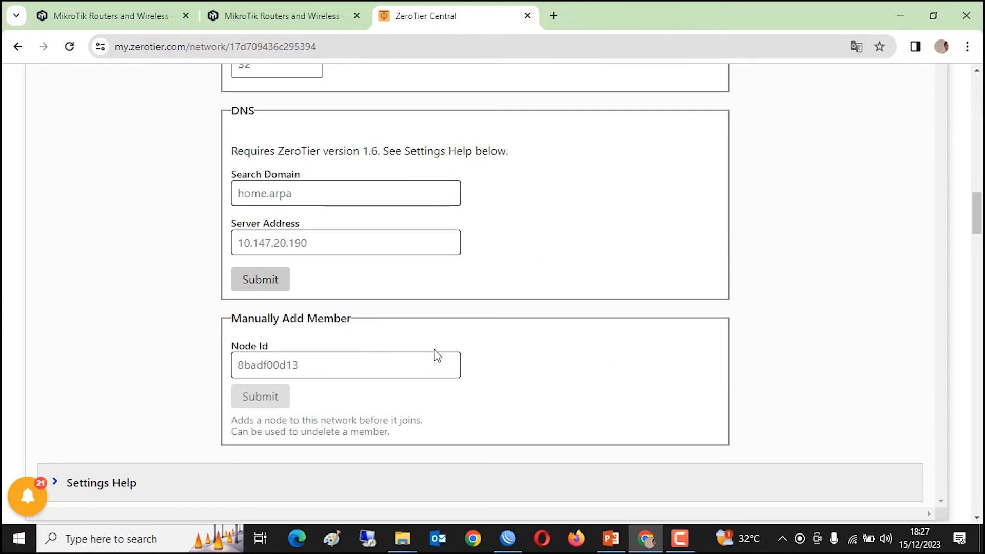
scroll(453, 348, "down", 5)
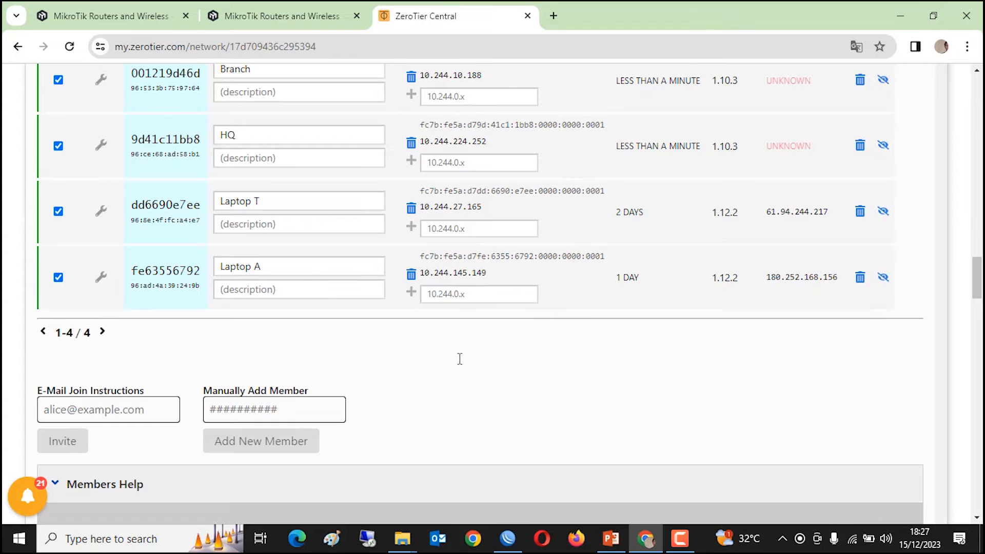
scroll(454, 347, "up", 5)
- Back in WinBox, rerun ping 9.9.9.1, which still times out, then stop it
left_click(907, 14)
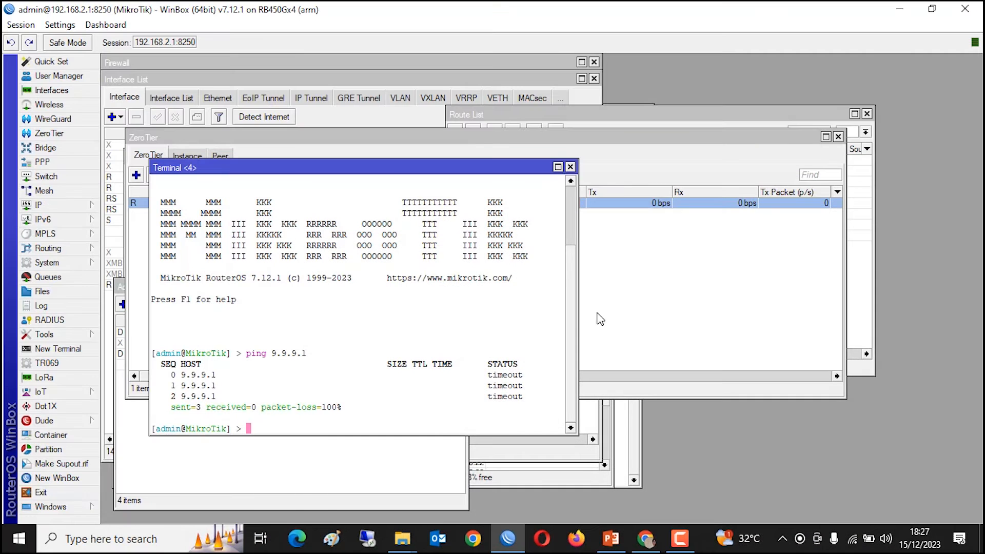
key("Up")
key("Return")
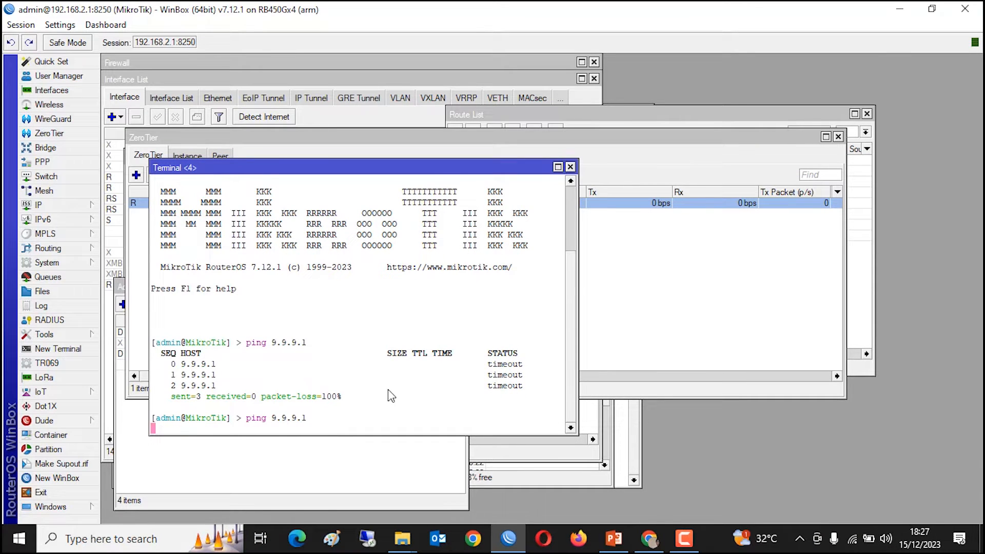
left_click_drag(411, 169, 384, 129)
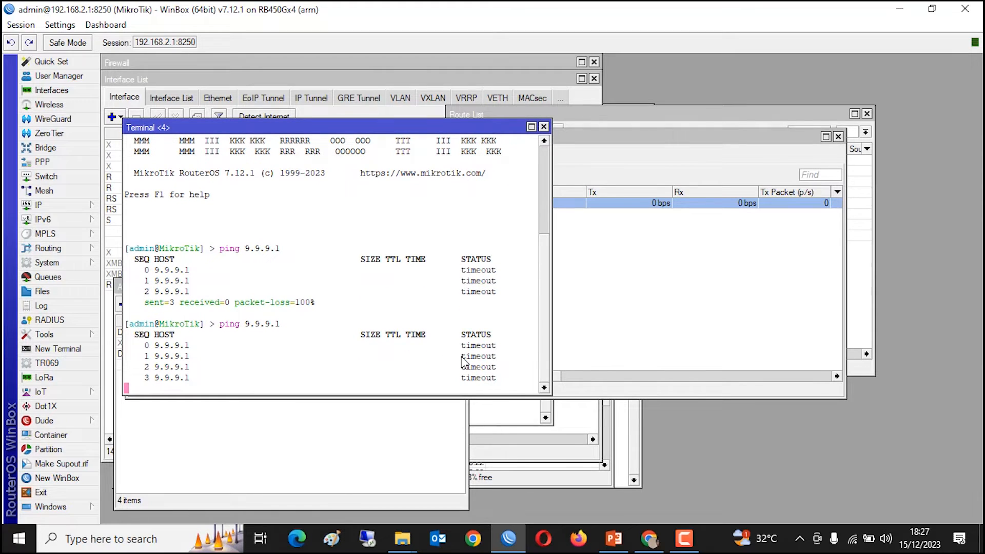
key("ctrl+c")
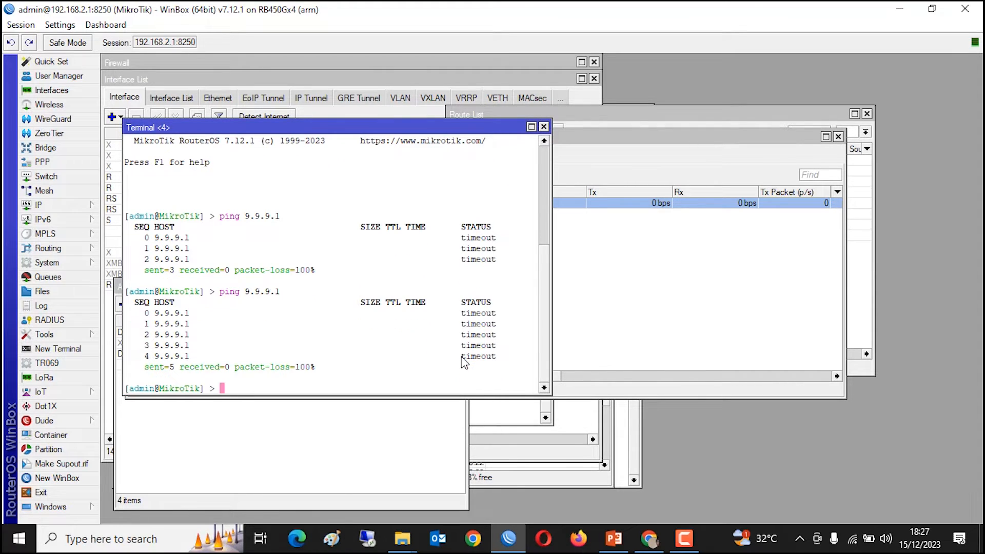
- Open zerotier1-branch's General settings and a new router terminal beside them
left_click(629, 343)
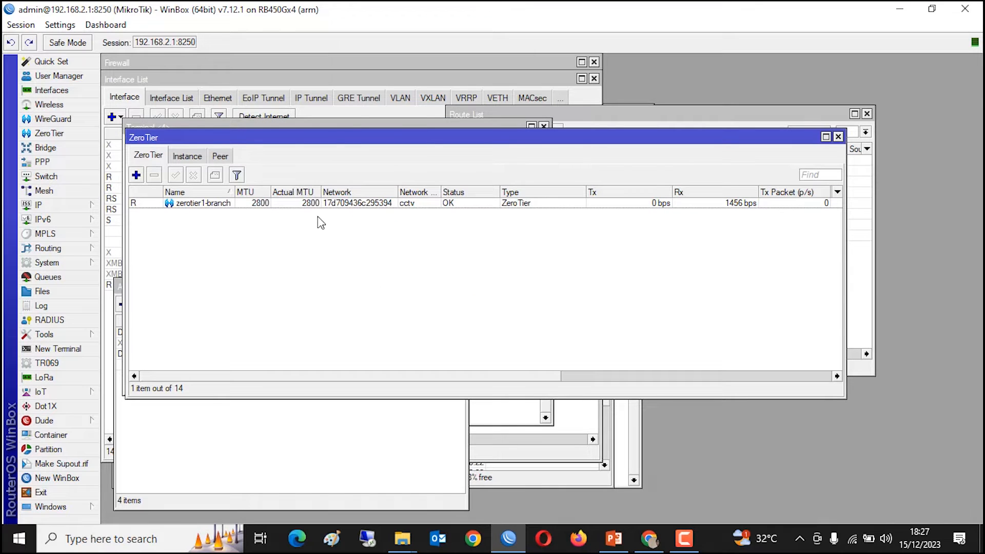
double_click(308, 205)
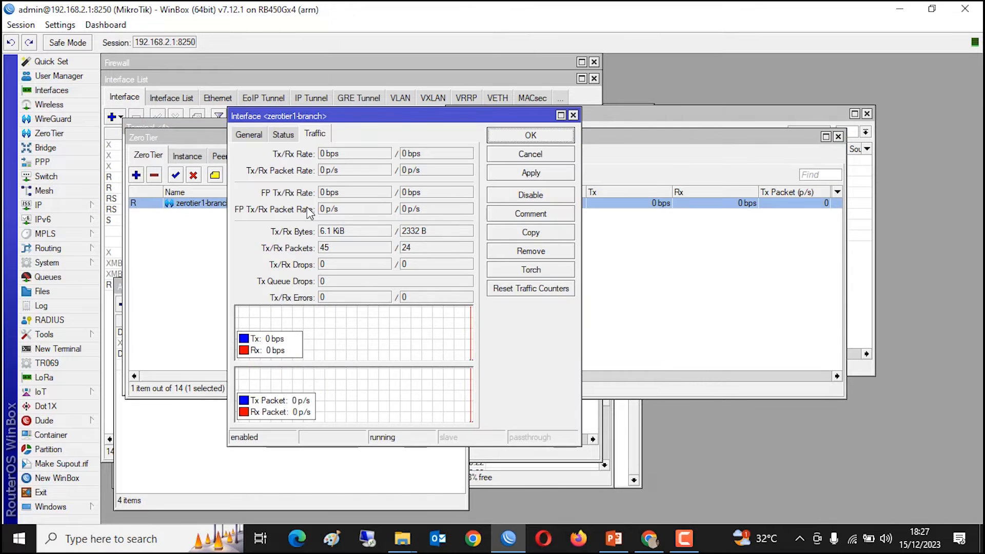
left_click(259, 141)
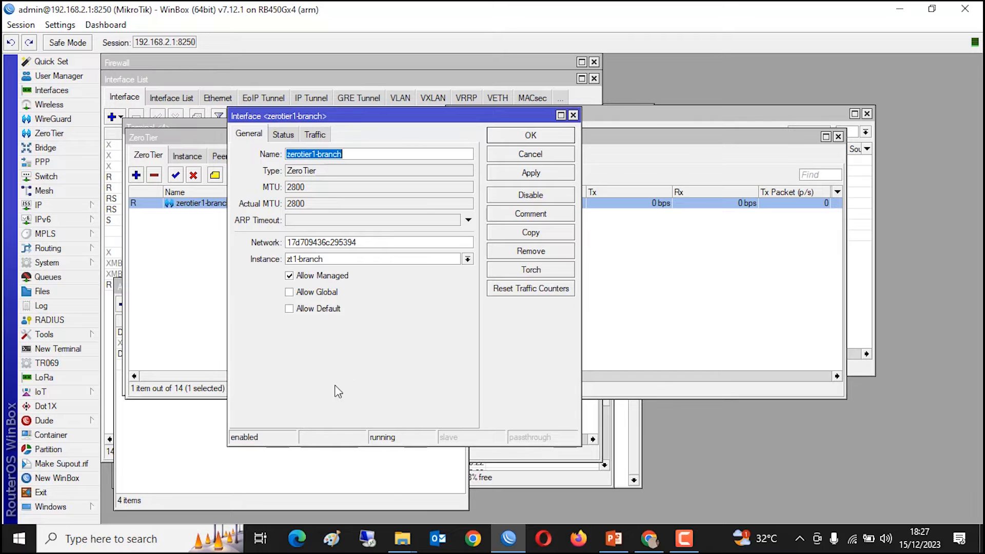
left_click(58, 348)
left_click_drag(430, 244, 772, 185)
- Ping 9.9.9.1 from the new terminal, confirming it still times out
type("ping 9.9.9.1")
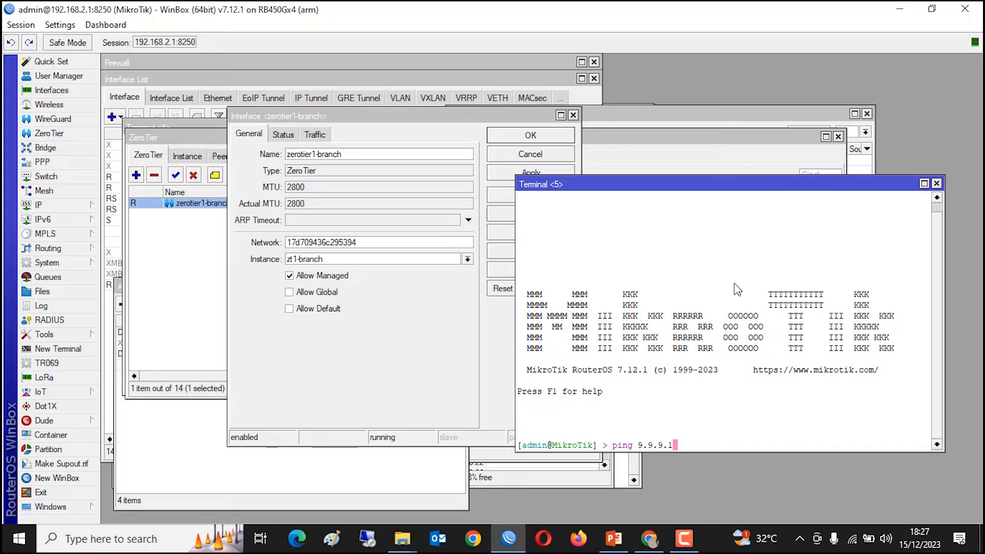
key("Return")
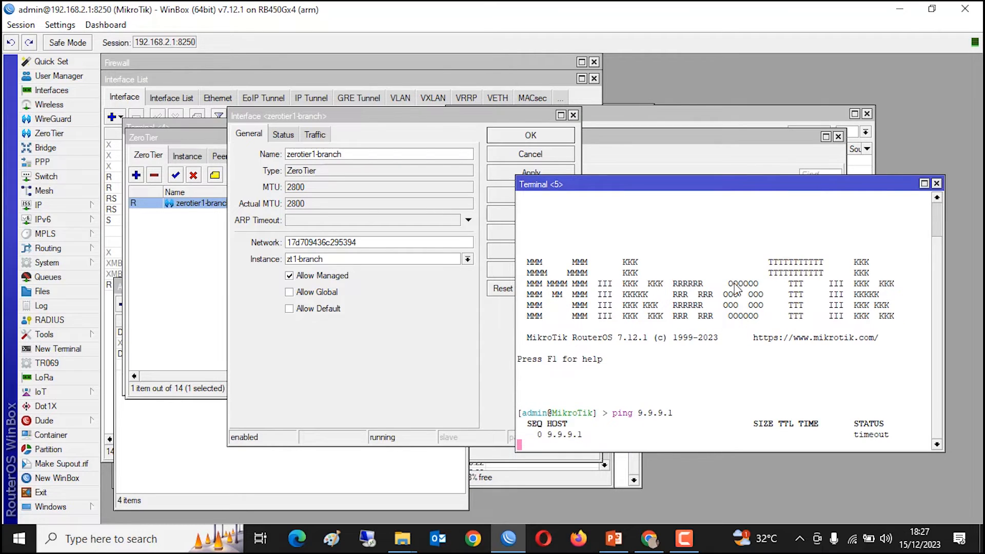
key("ctrl+c")
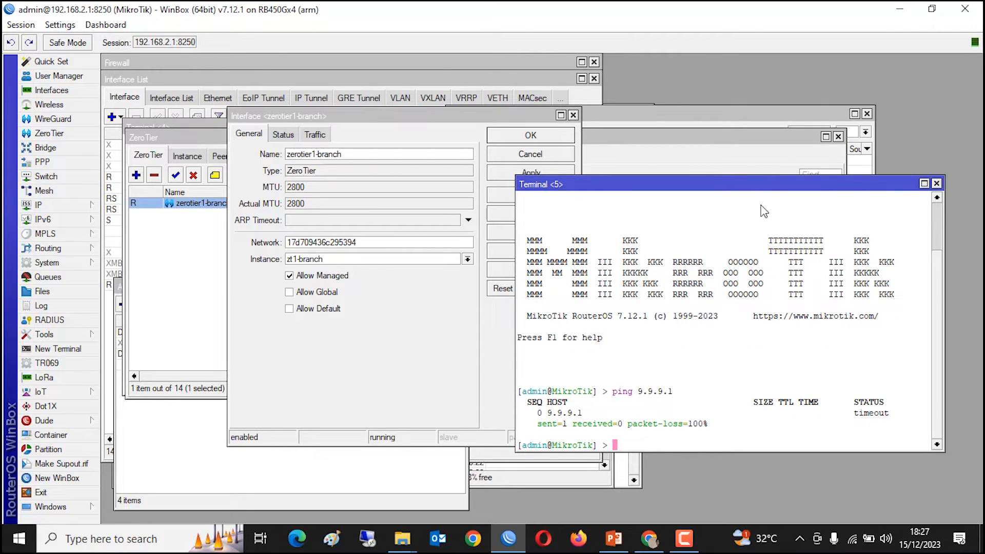
left_click_drag(762, 185, 751, 142)
- Enable Allow Global on zerotier1-branch and apply the change
left_click_drag(348, 117, 294, 133)
left_click(235, 308)
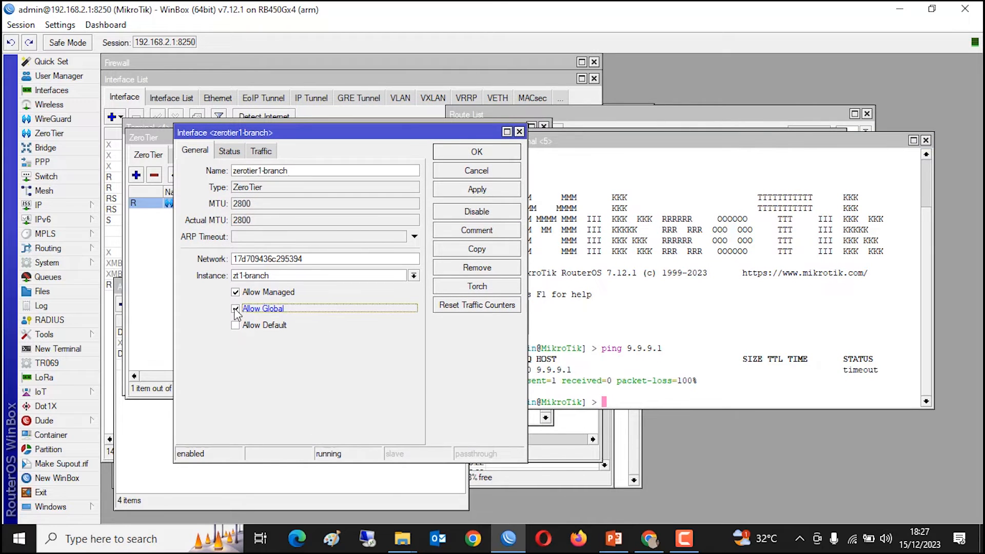
left_click(461, 192)
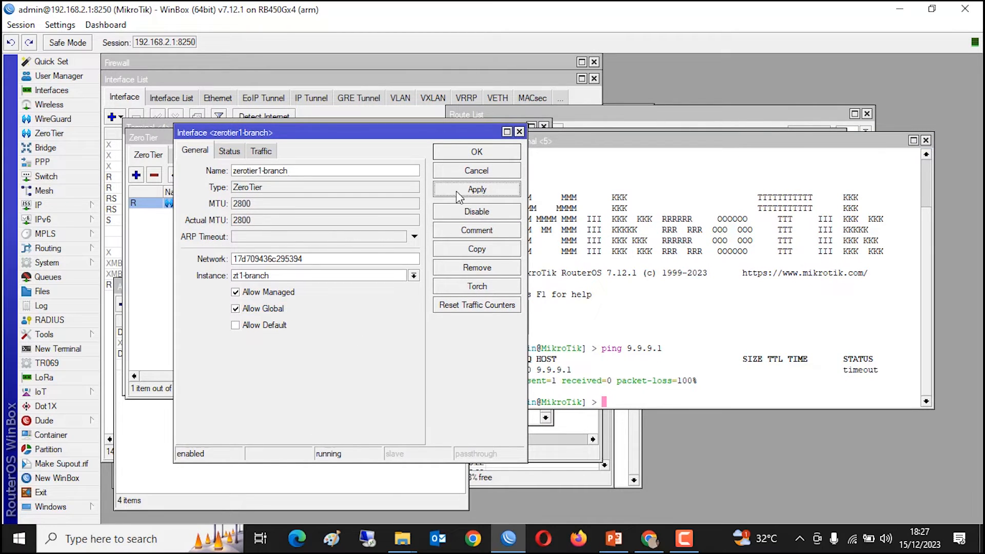
left_click(476, 153)
- Rerun ping 9.9.9.1, now succeeding with 11 of 11 replies, then return to the browser
key("Up")
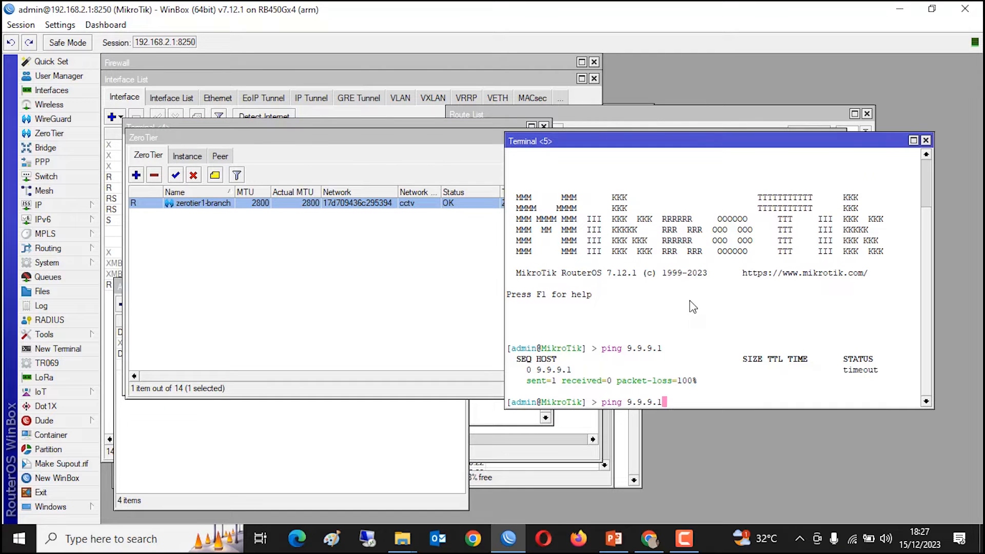
key("Return")
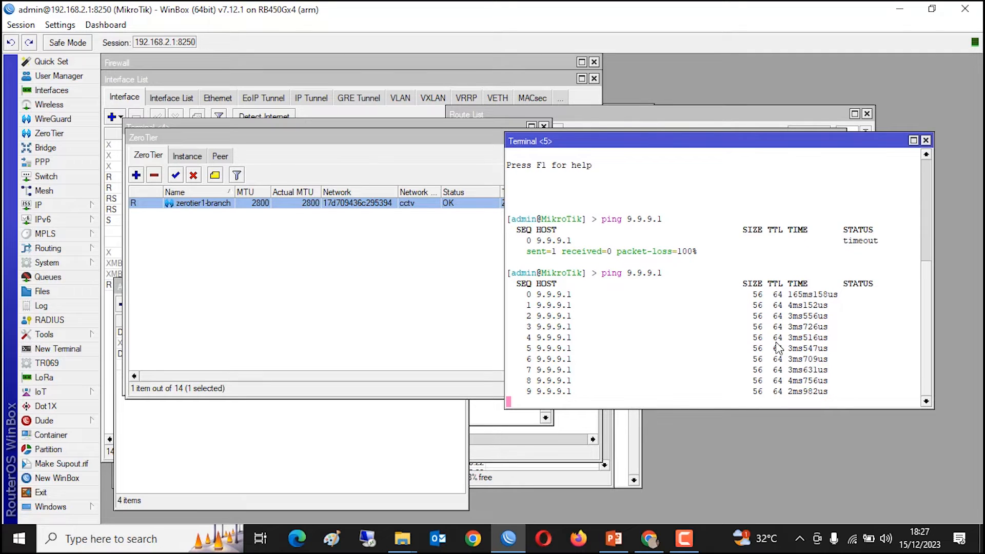
key("ctrl+c")
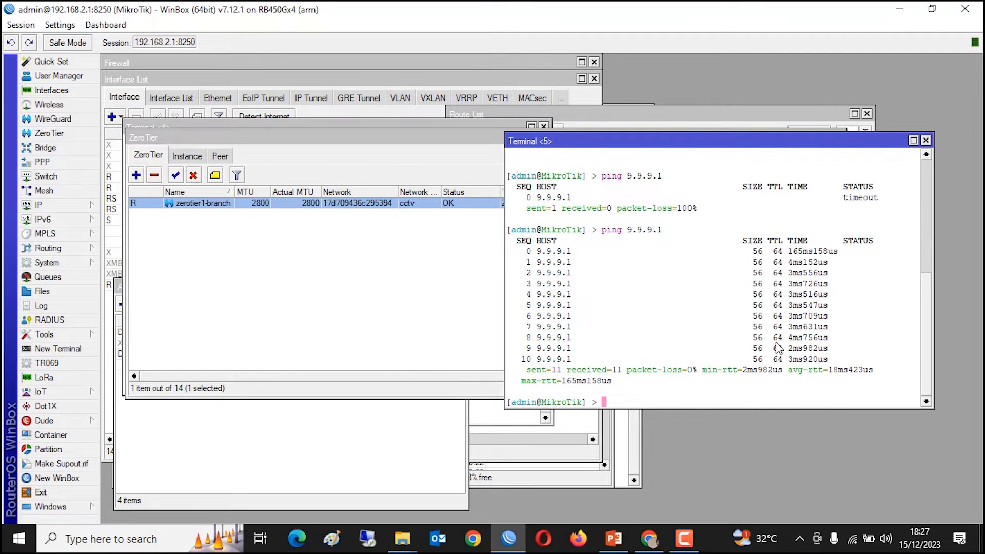
mouse_move(651, 541)
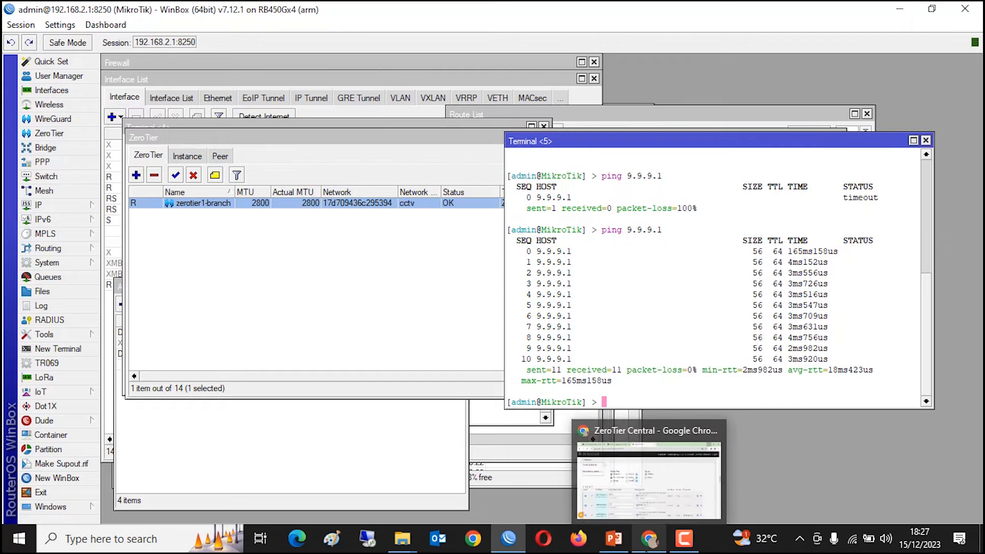
left_click(593, 440)
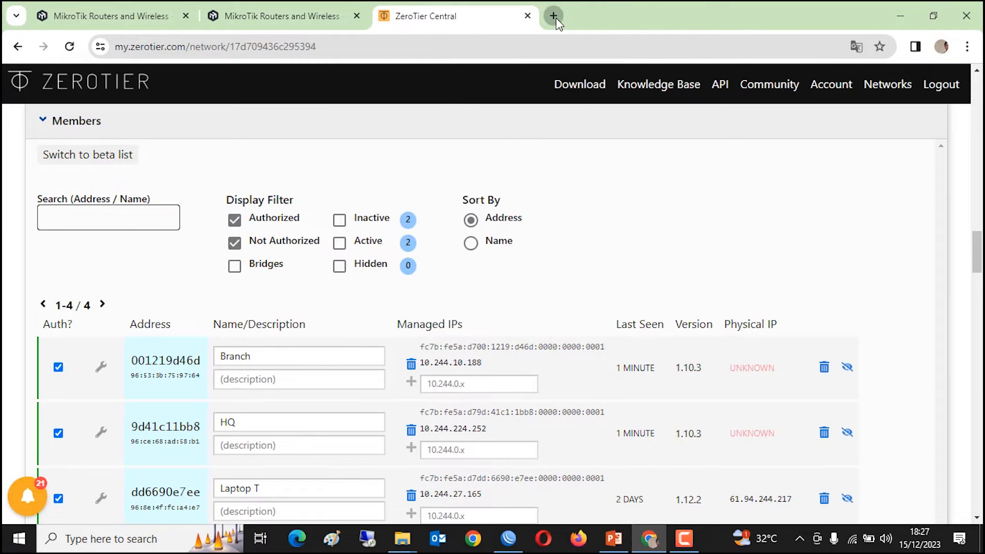
- Load the NVR web page at 192.168.2.200 in a new browser tab
left_click(553, 15)
type("192")
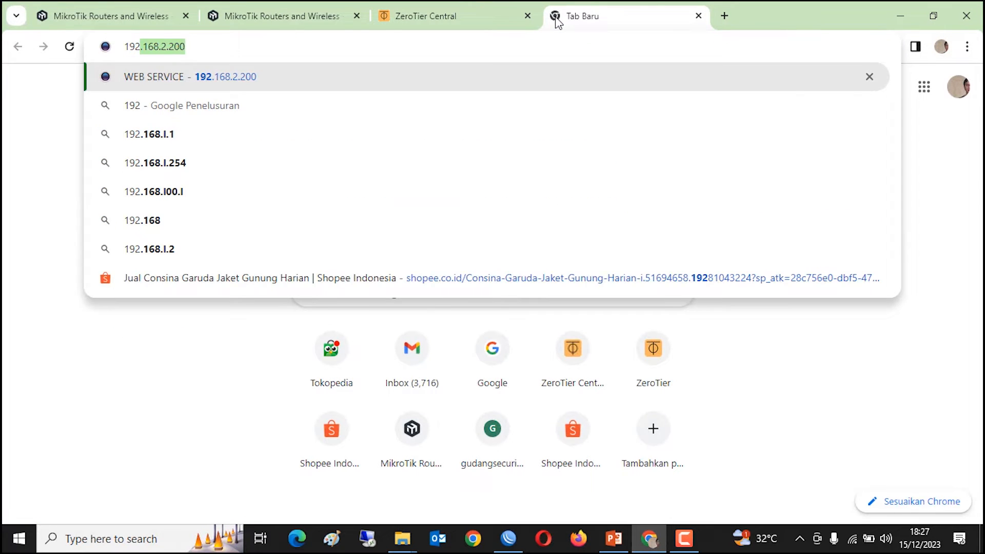
key("Return")
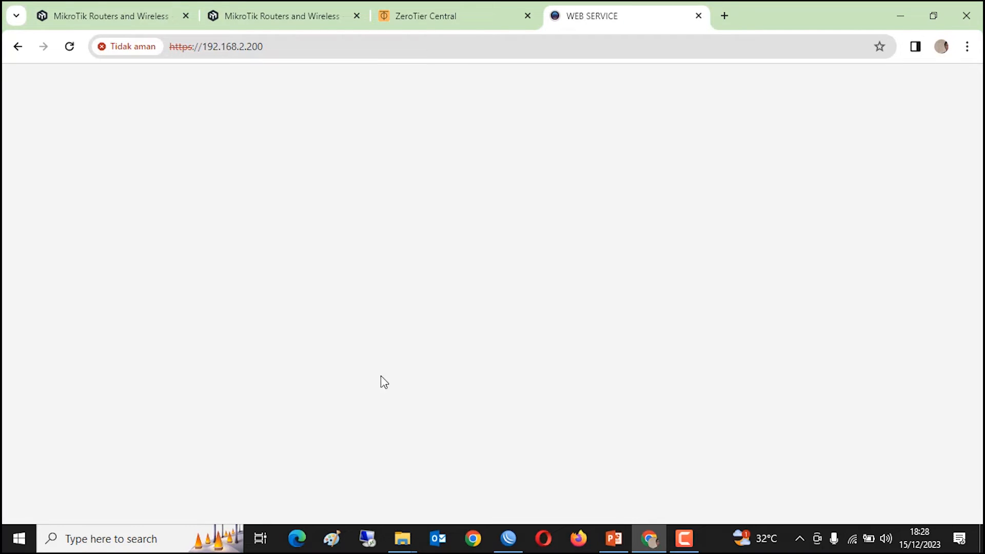
- Sign in to the NVR with the administrator username and password
type("admin")
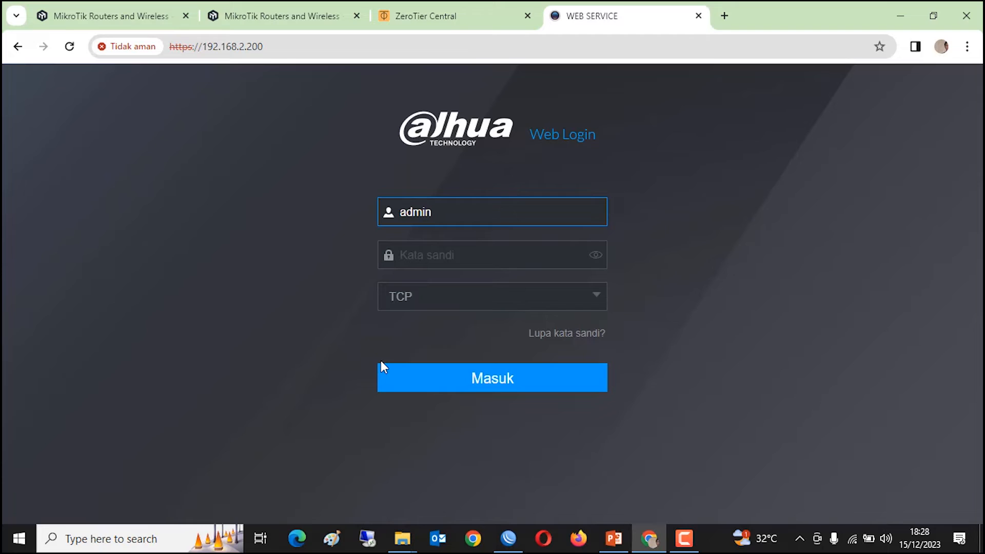
key("Tab")
type("a")
key("BackSpace")
type("ad")
type("***")
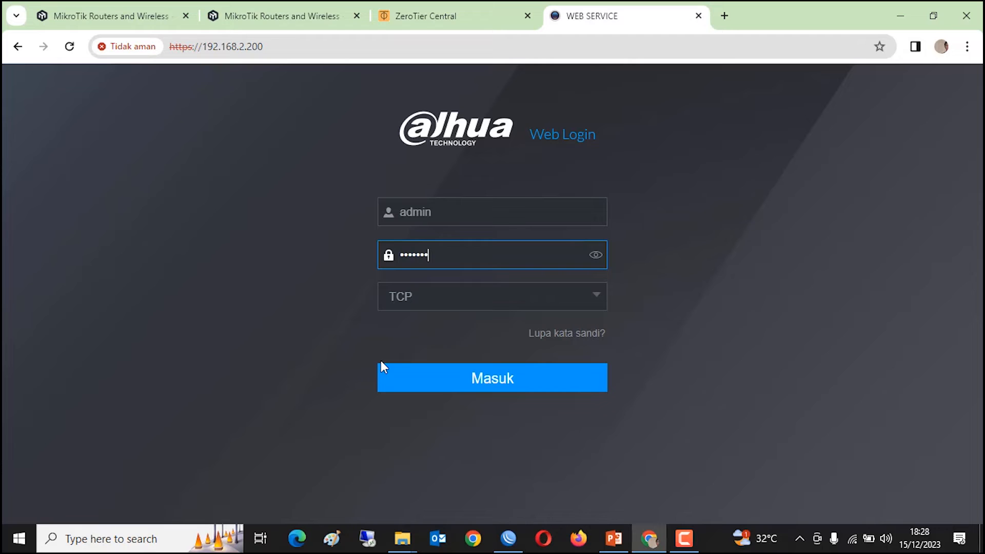
key("Return")
- Open the NVR's Setting > Kamera page
left_click(497, 18)
left_click(606, 12)
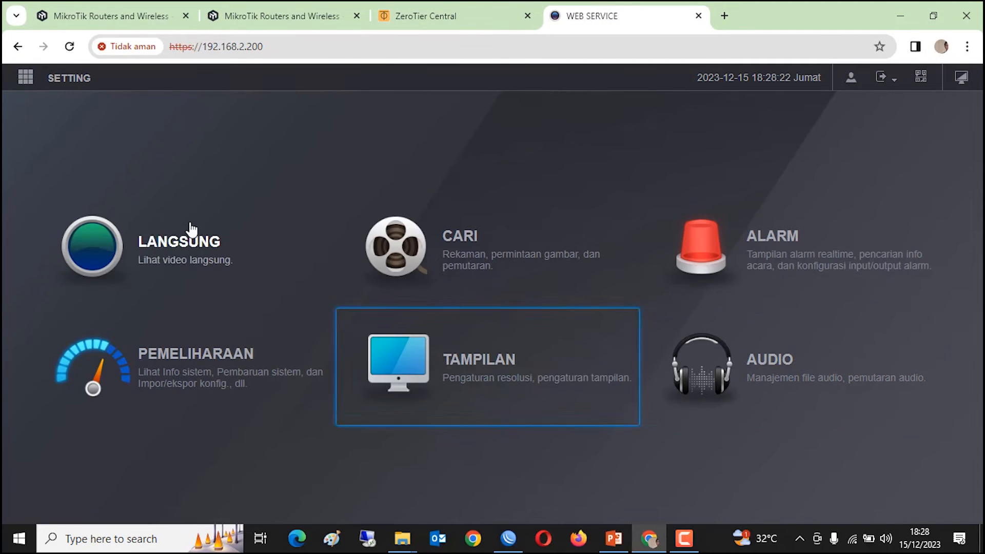
left_click(26, 77)
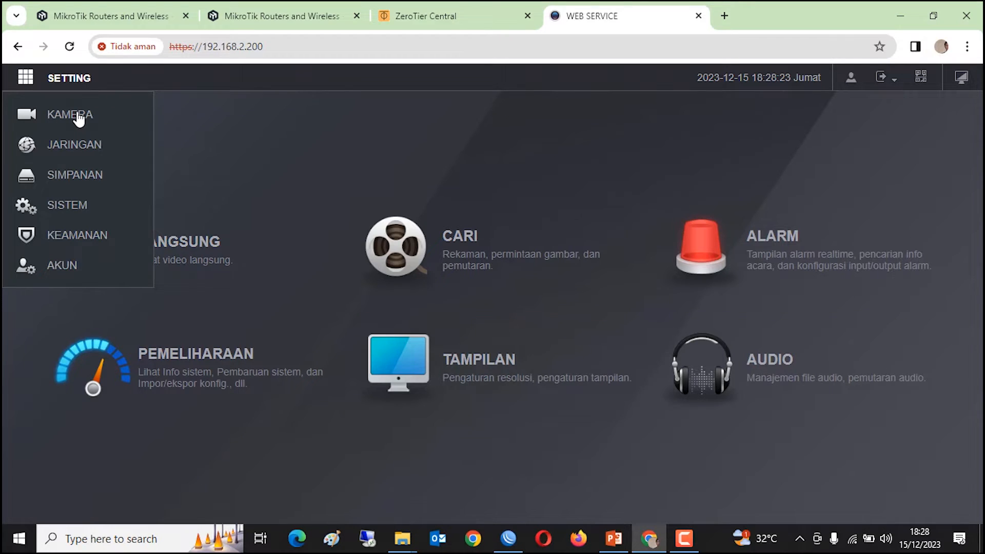
left_click(78, 116)
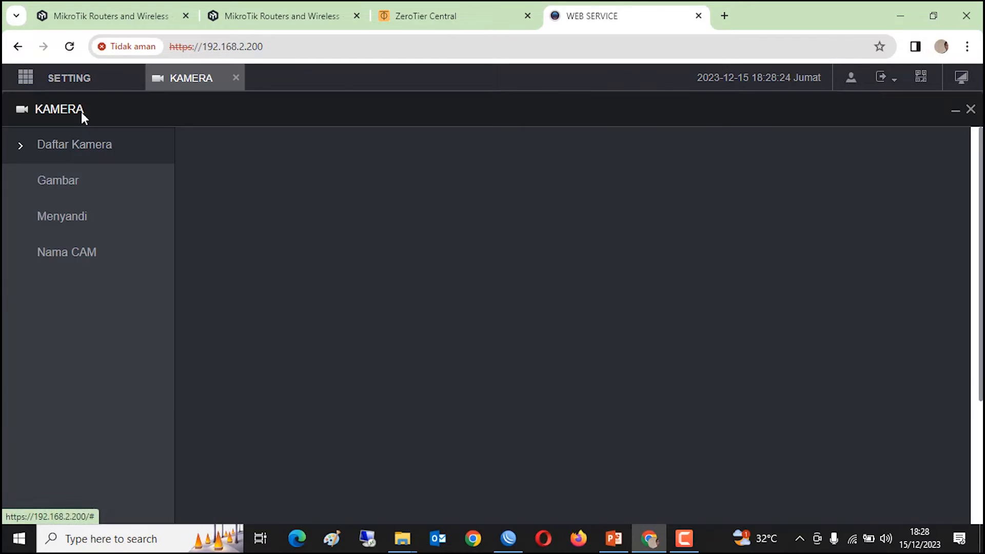
scroll(488, 374, "down", 1)
scroll(487, 375, "down", 3)
scroll(497, 377, "down", 2)
- Manually add an ONVIF camera at IP 9.9.9.225 with RTSP mode Kustom
left_click(324, 277)
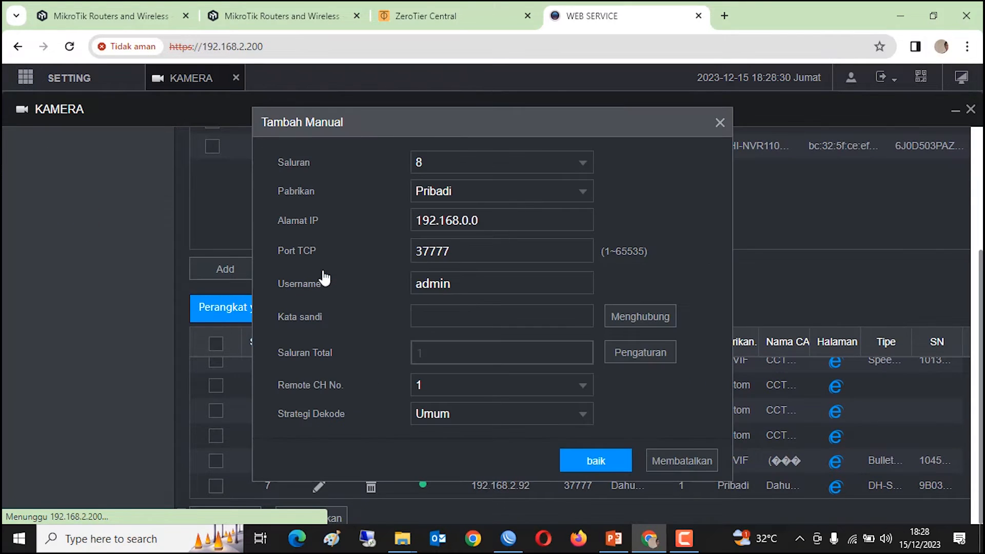
left_click(583, 192)
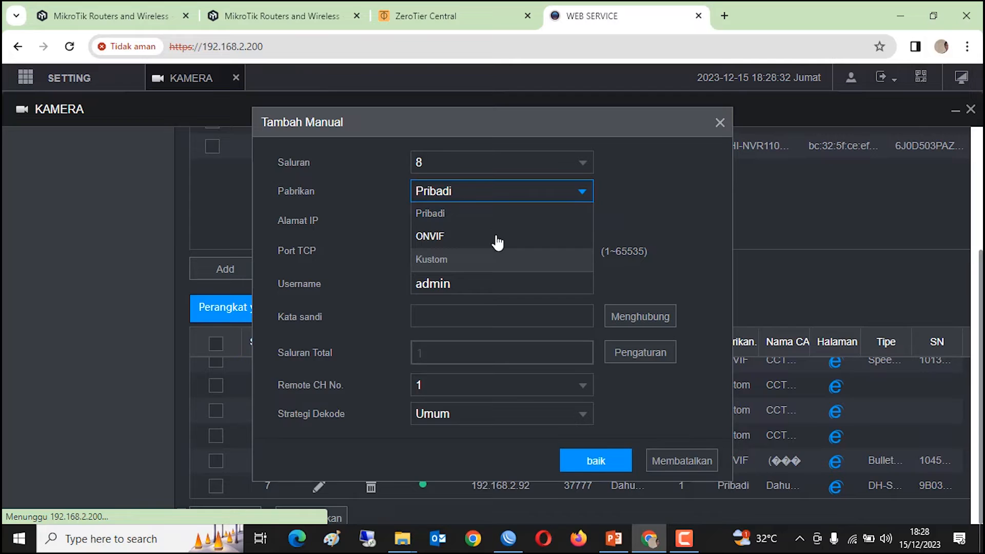
left_click(495, 236)
key("Tab")
type("9")
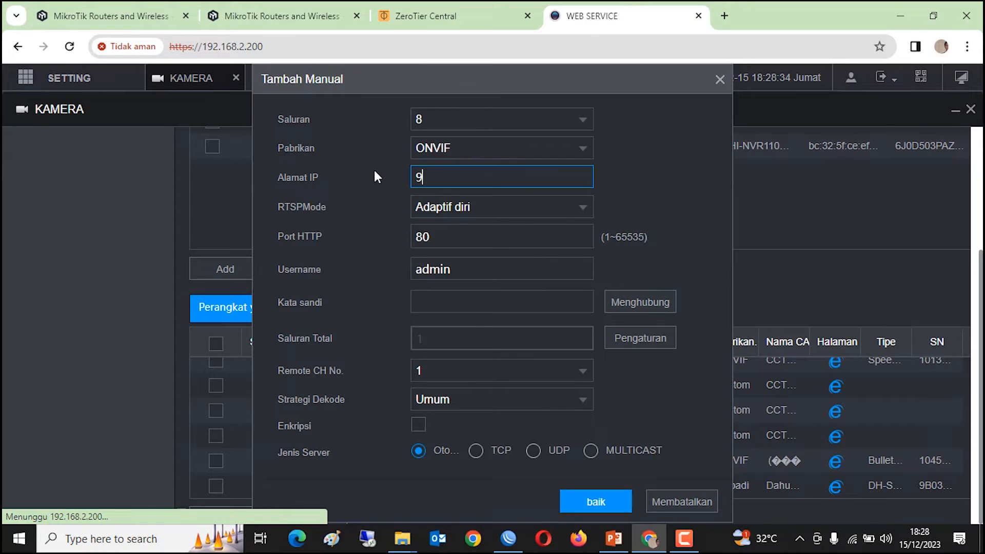
type(".9.9.225")
left_click(502, 210)
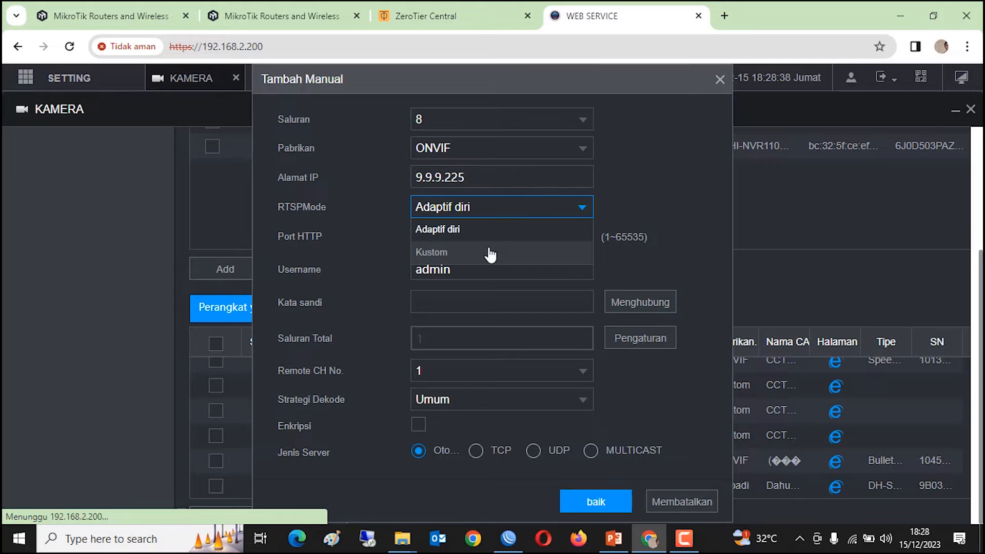
left_click(492, 252)
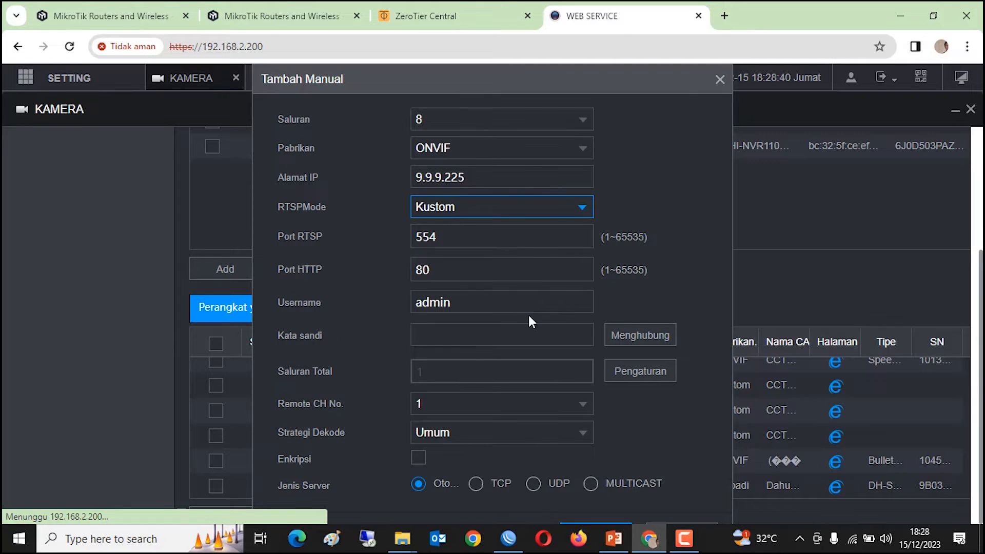
- Enter the camera password and save it as channel 8
left_click(450, 338)
type("••••••")
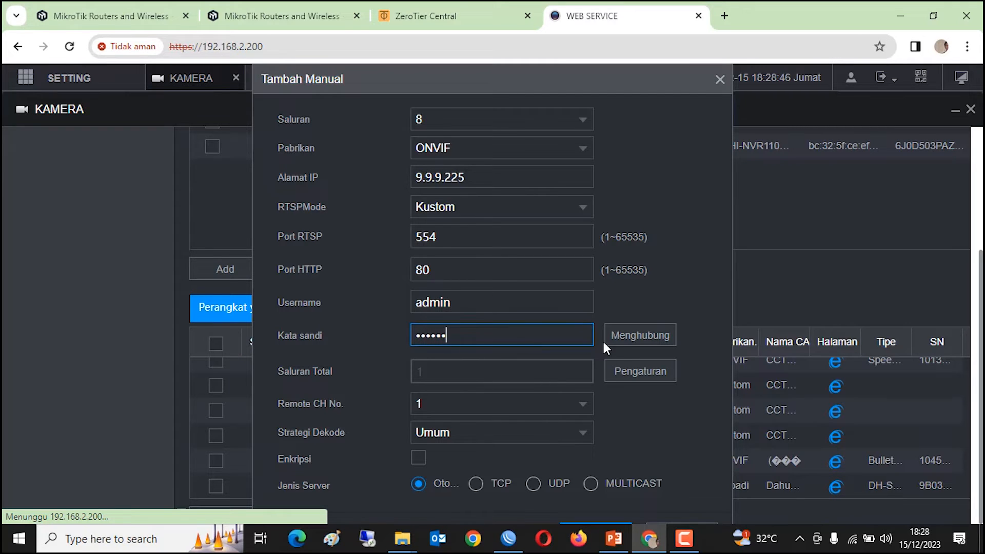
left_click(592, 524)
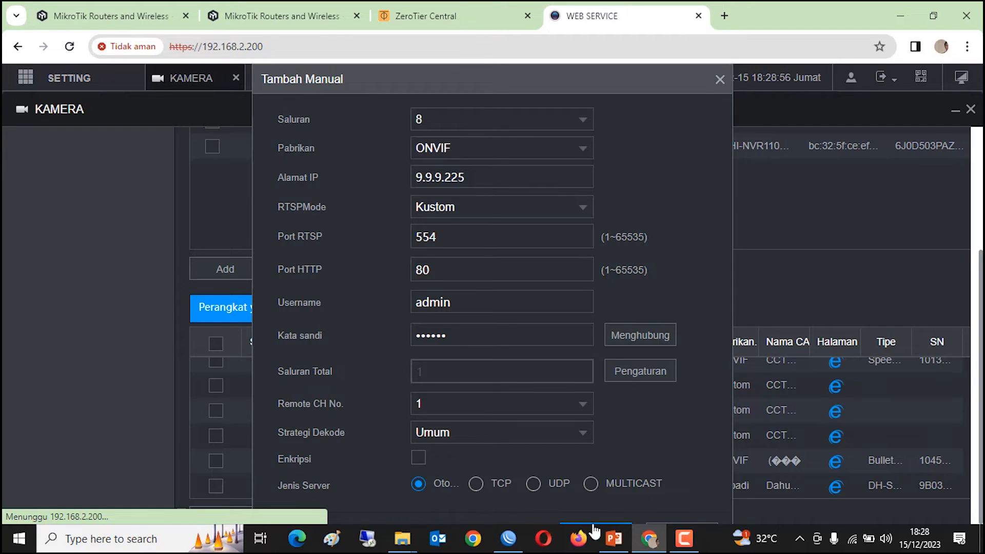
left_click(594, 523)
scroll(598, 469, "down", 1)
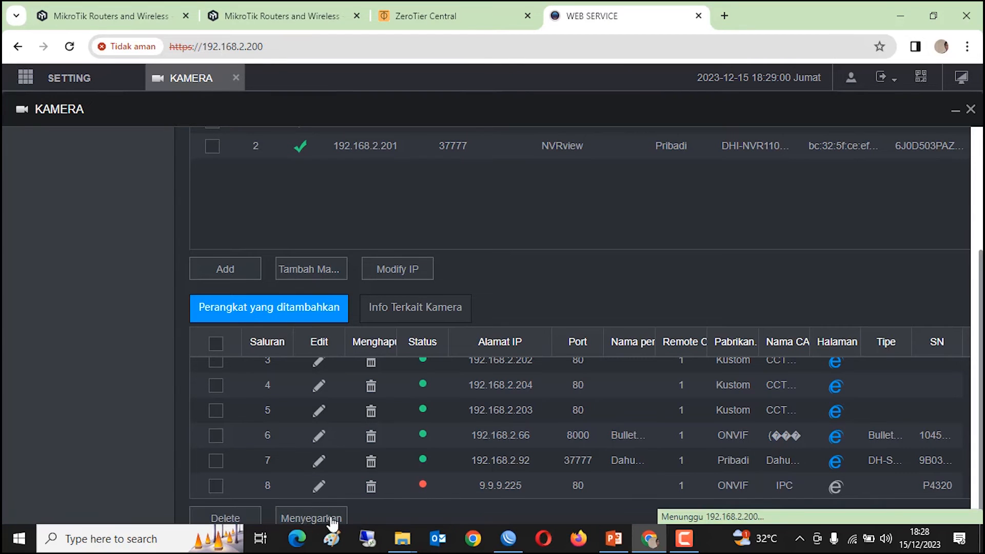
- Refresh the device list until 9.9.9.225 shows online, then close the KAMERA settings
left_click(302, 523)
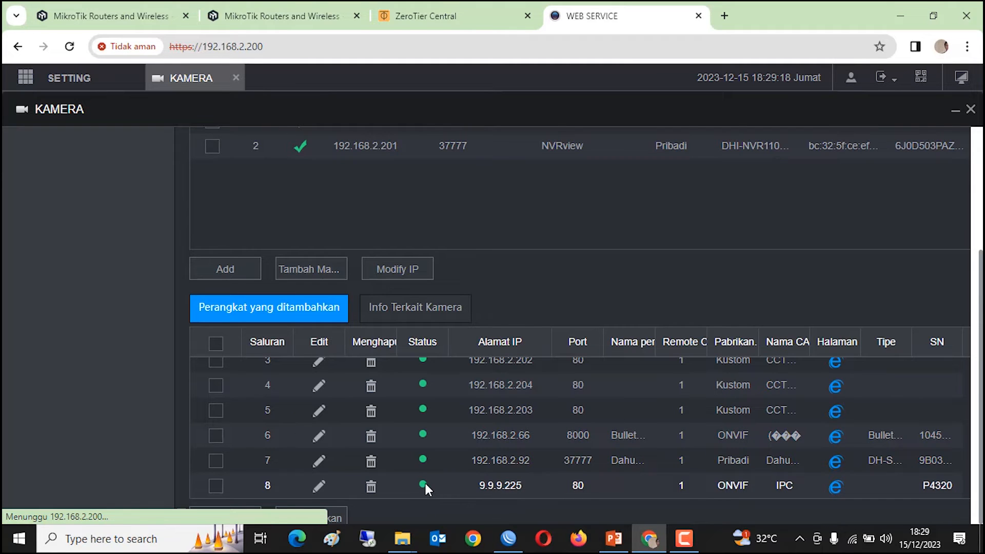
scroll(219, 148, "up", 2)
scroll(220, 147, "up", 1)
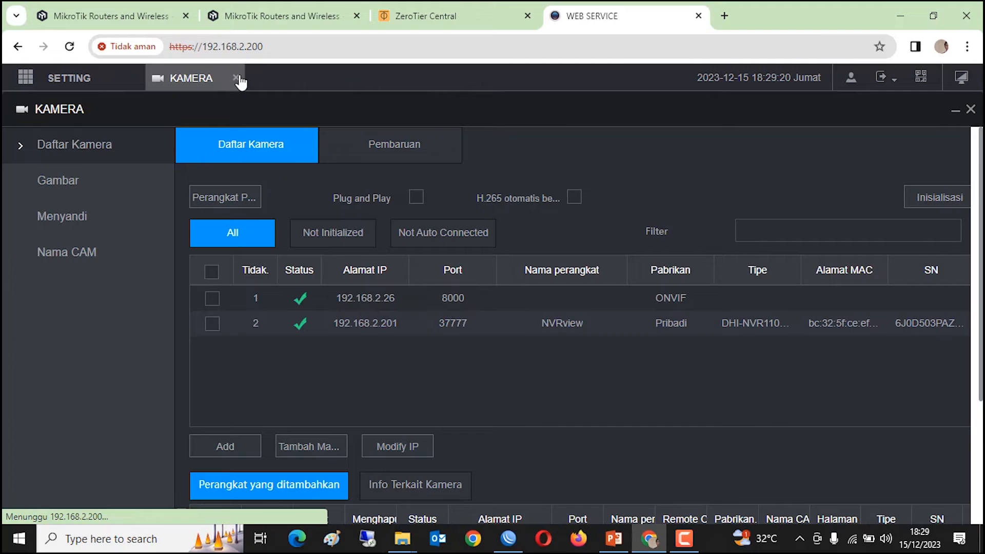
left_click(236, 77)
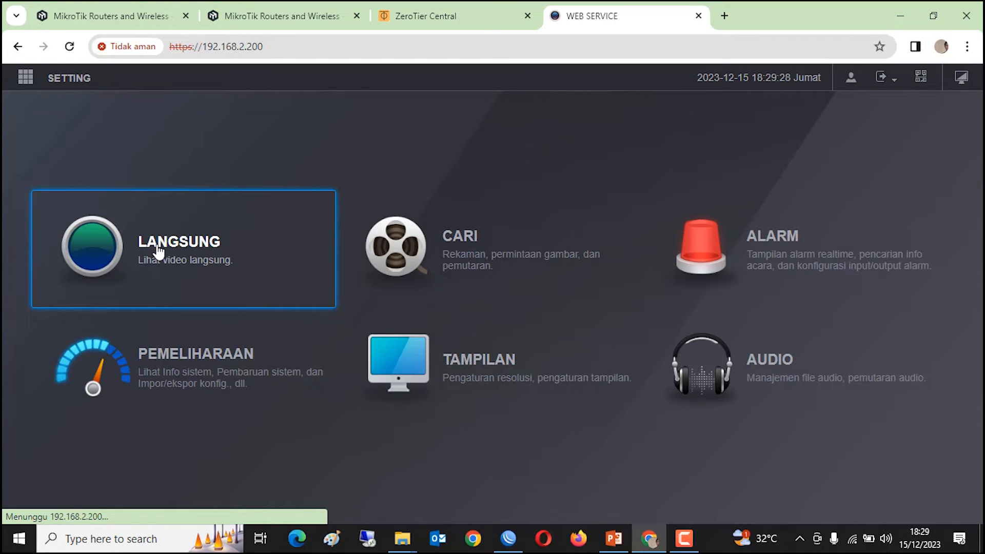
- Watch D8 IPC's live feed enlarged in one pane, then close the NVR tab
left_click(177, 250)
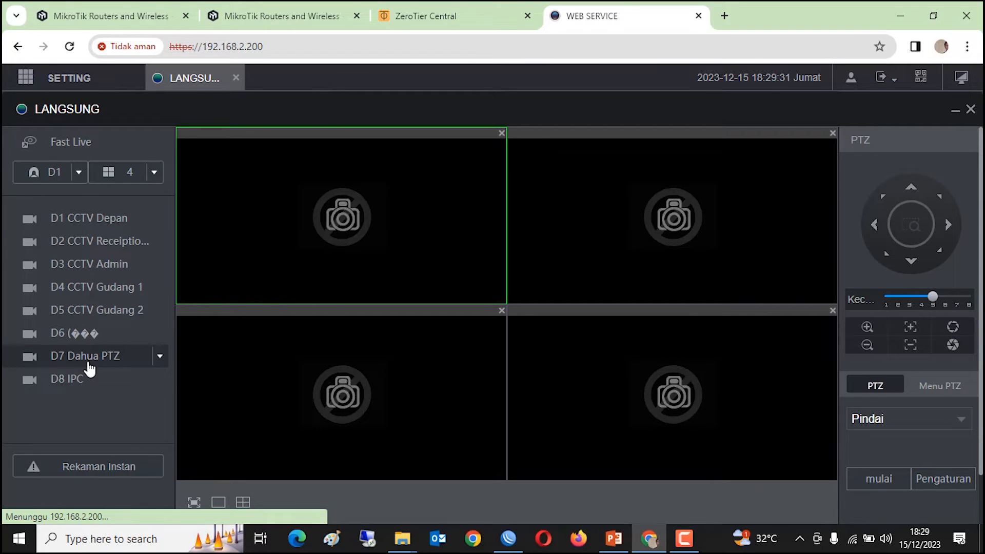
left_click(72, 379)
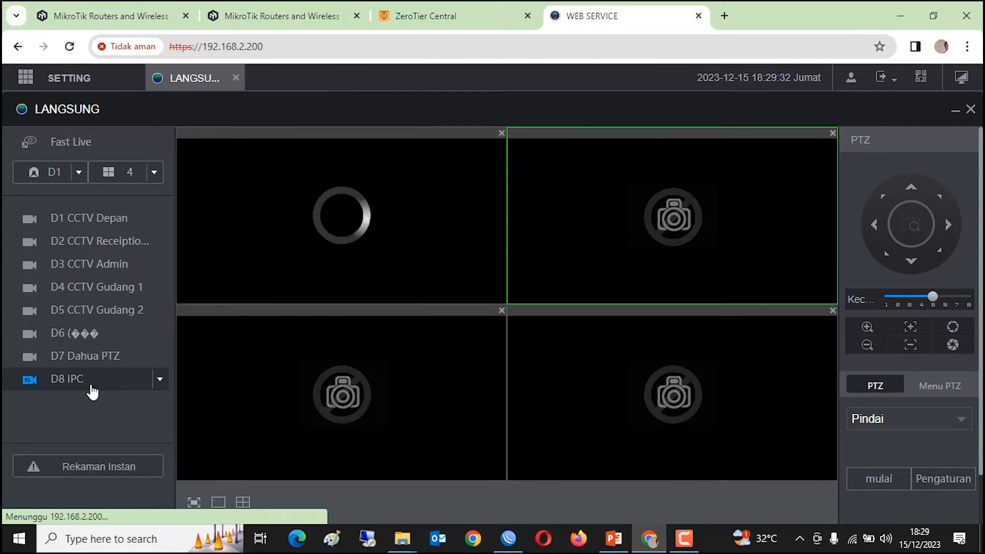
double_click(373, 212)
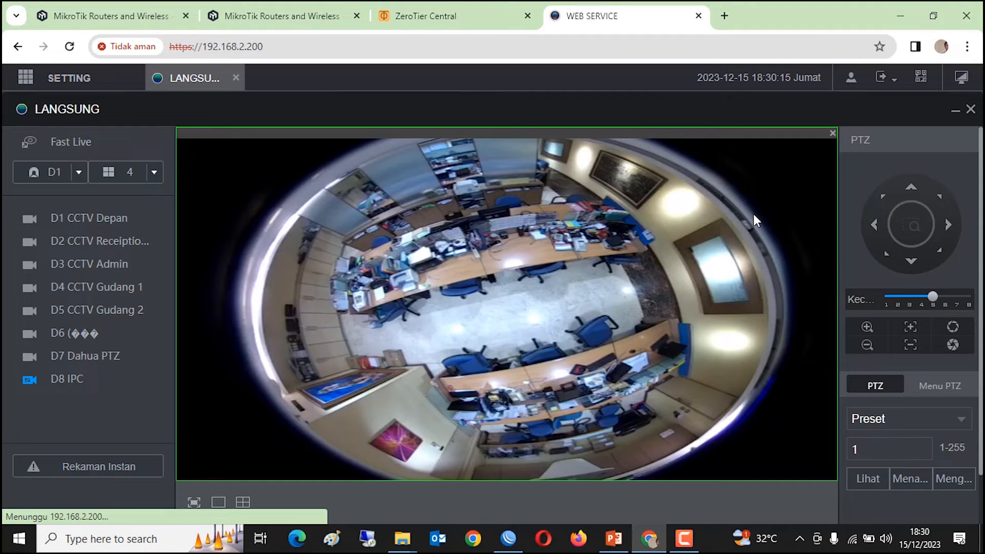
left_click(698, 16)
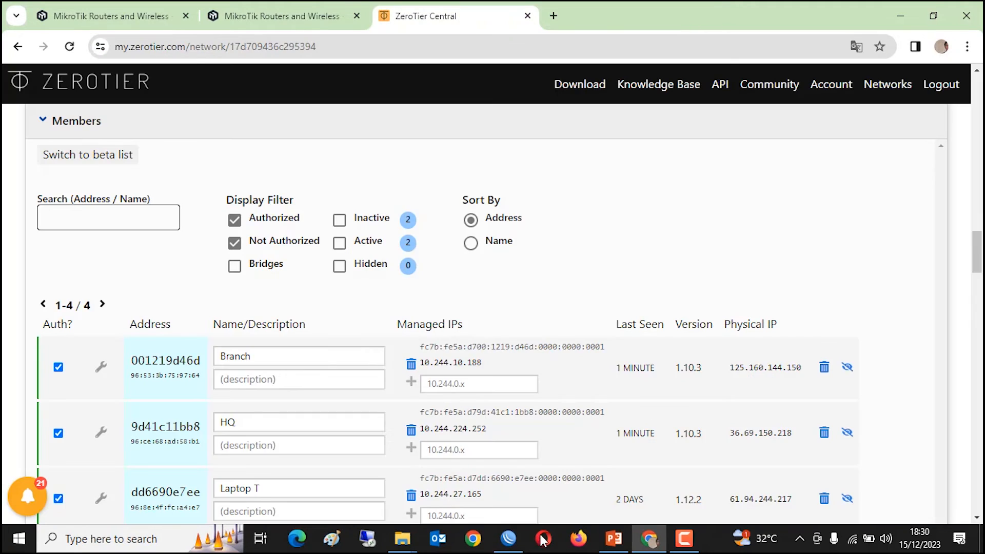
- Minimize WinBox and the browser, then launch the Coffebox copy of WinBox
left_click(504, 549)
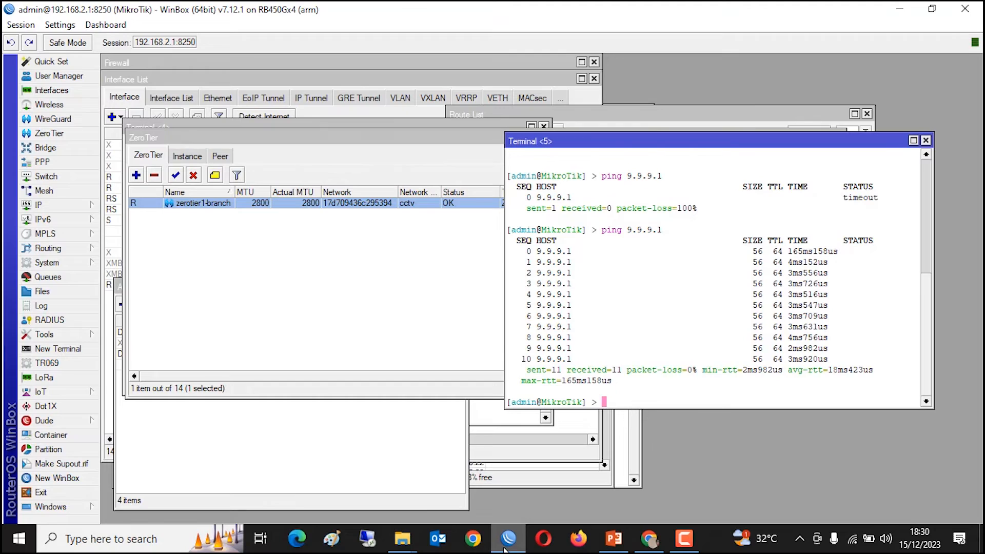
left_click(504, 549)
left_click(899, 11)
double_click(244, 469)
left_click(590, 284)
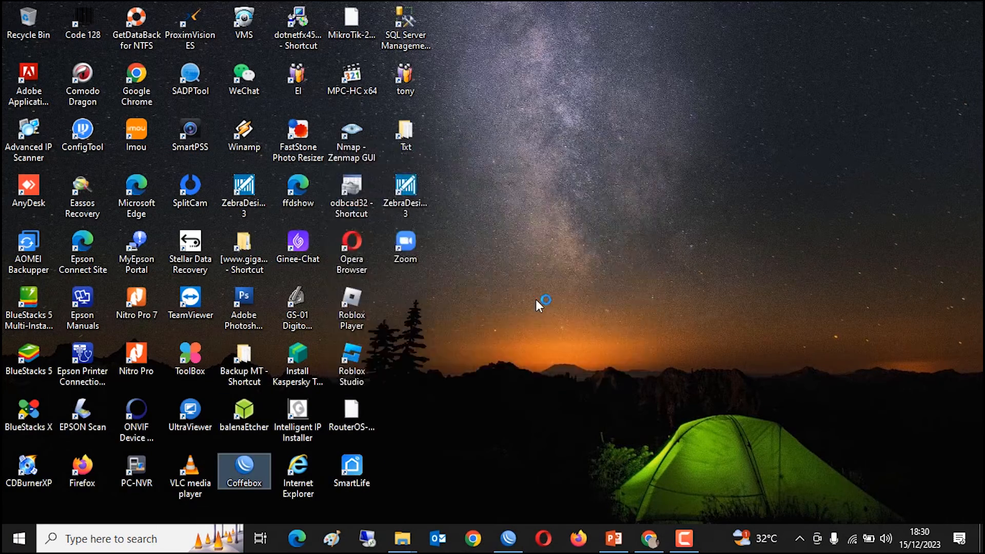
- Connect to 9.9.9.1:8250, review its route list, close the session and refresh the desktop
scroll(149, 333, "down", 3)
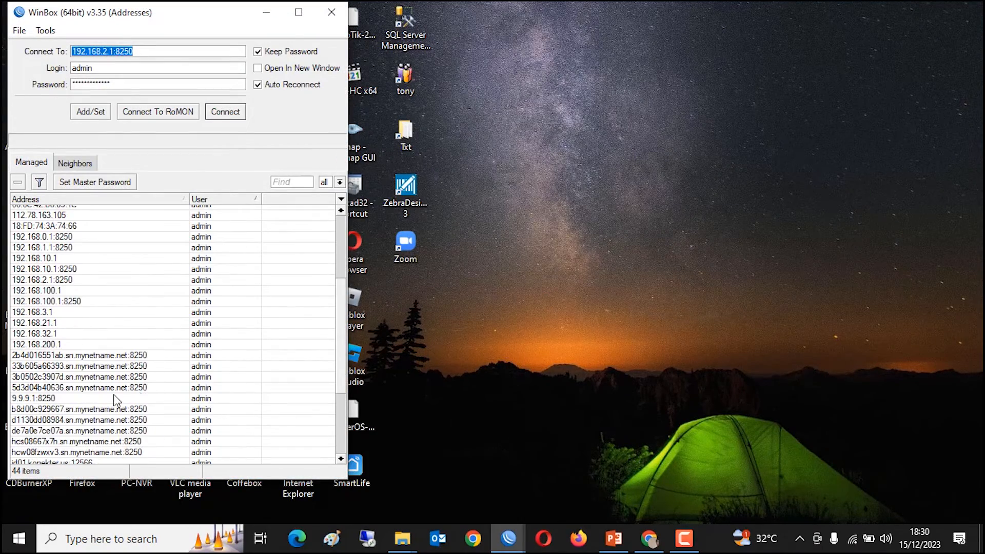
left_click(116, 399)
left_click(233, 113)
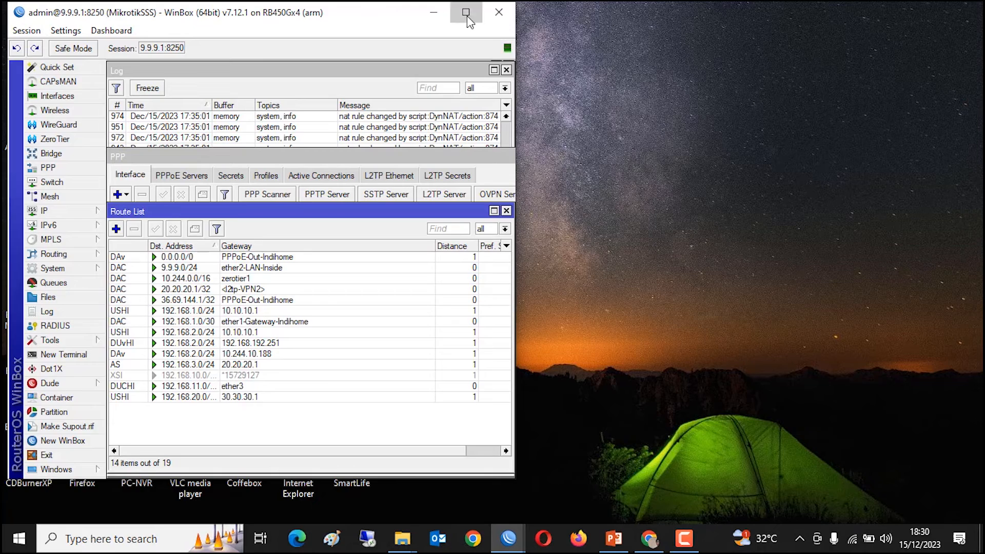
left_click(461, 18)
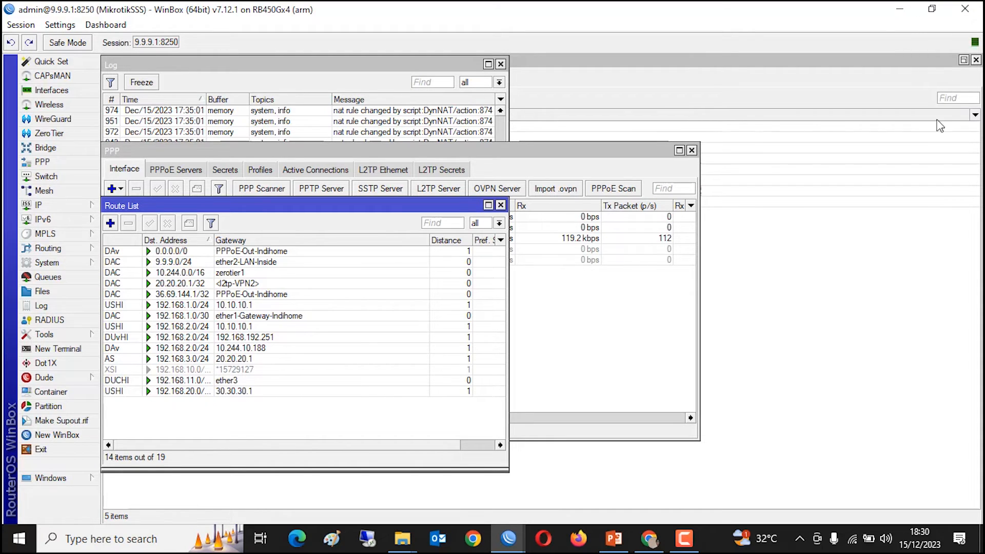
left_click(970, 11)
right_click(565, 150)
left_click(603, 192)
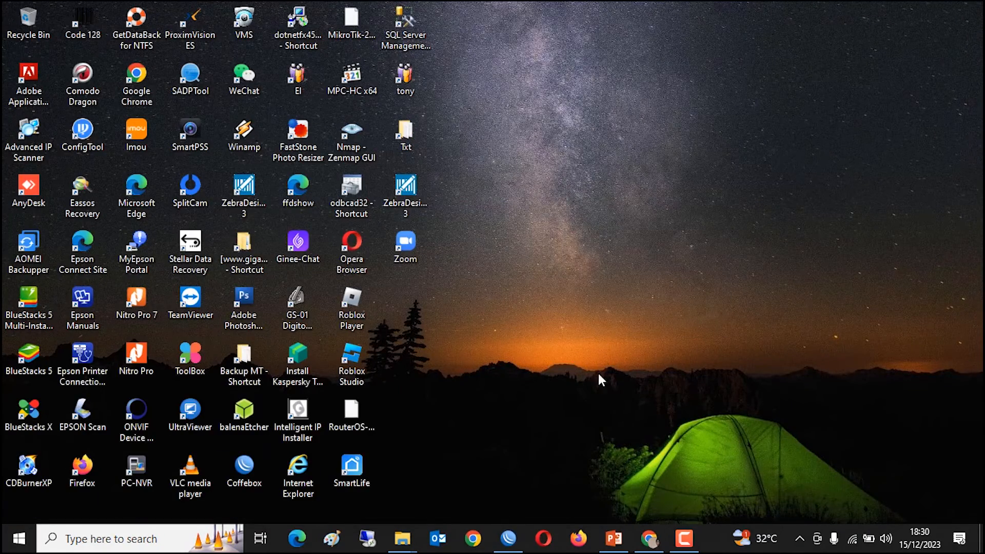
- Return to the branch router session and close the Terminal <5> and Terminal <4> windows
left_click(510, 541)
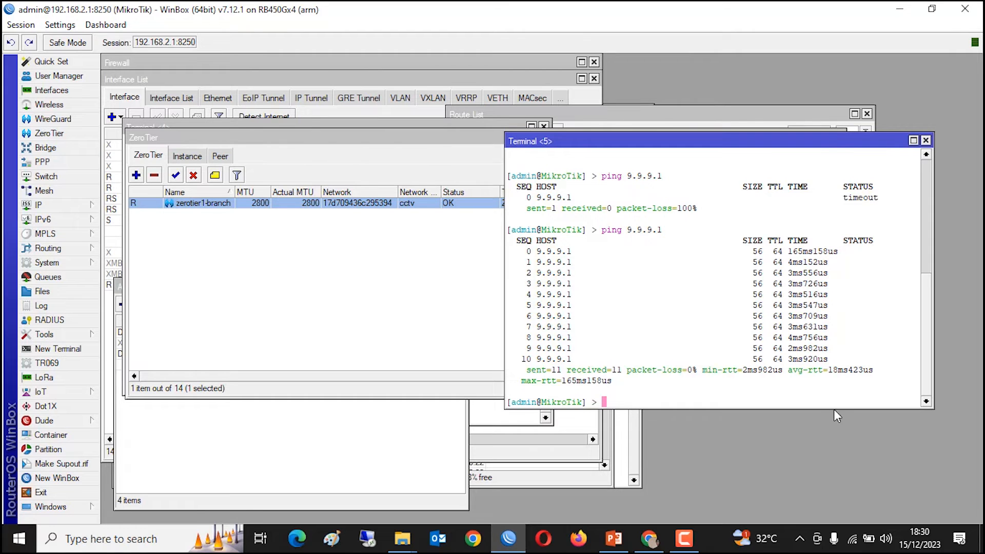
left_click(925, 140)
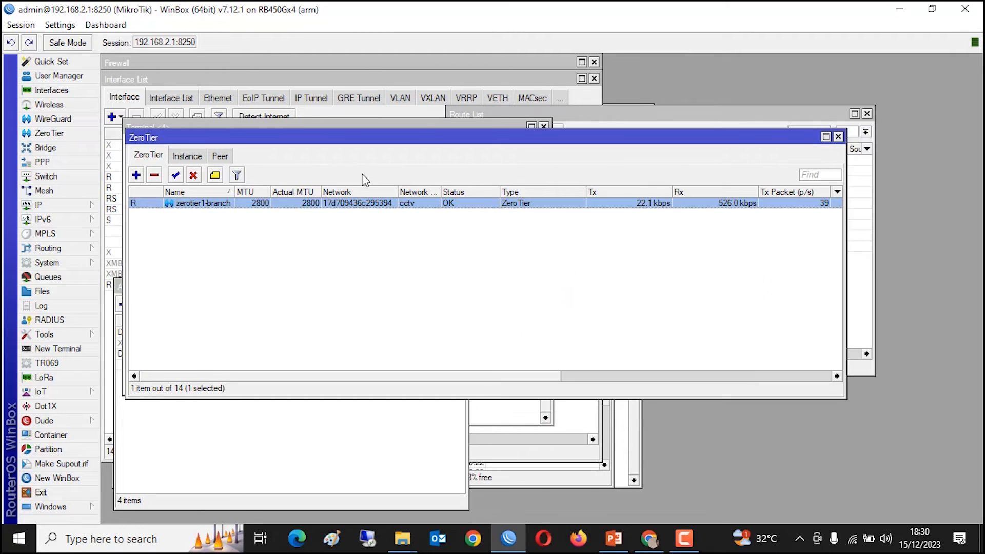
left_click_drag(379, 141, 379, 244)
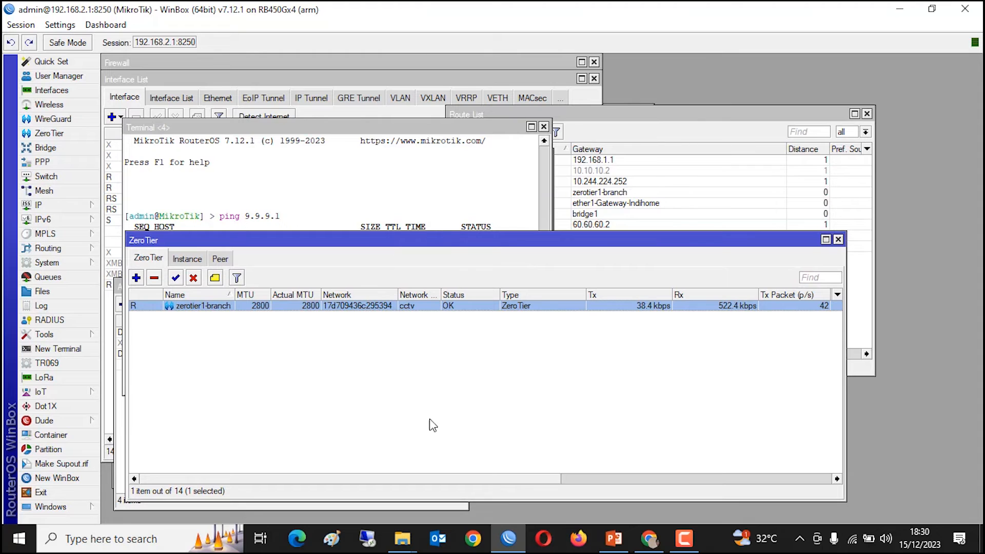
left_click(544, 136)
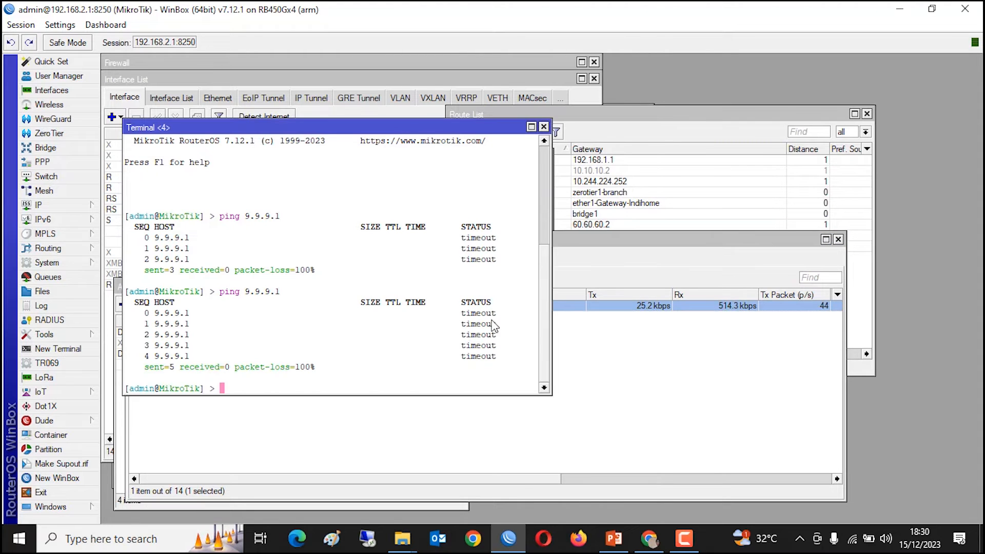
left_click(658, 544)
scroll(548, 334, "up", 10)
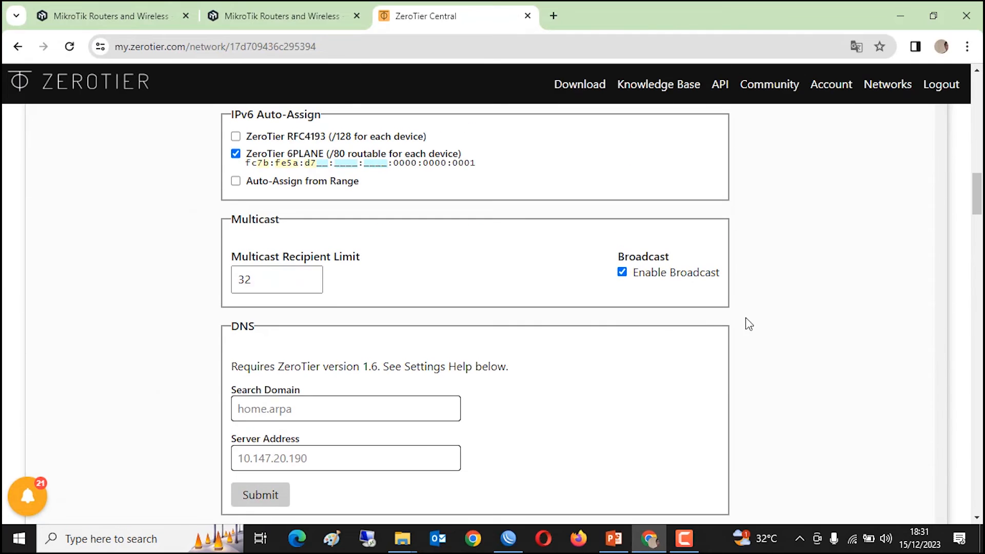
left_click(897, 11)
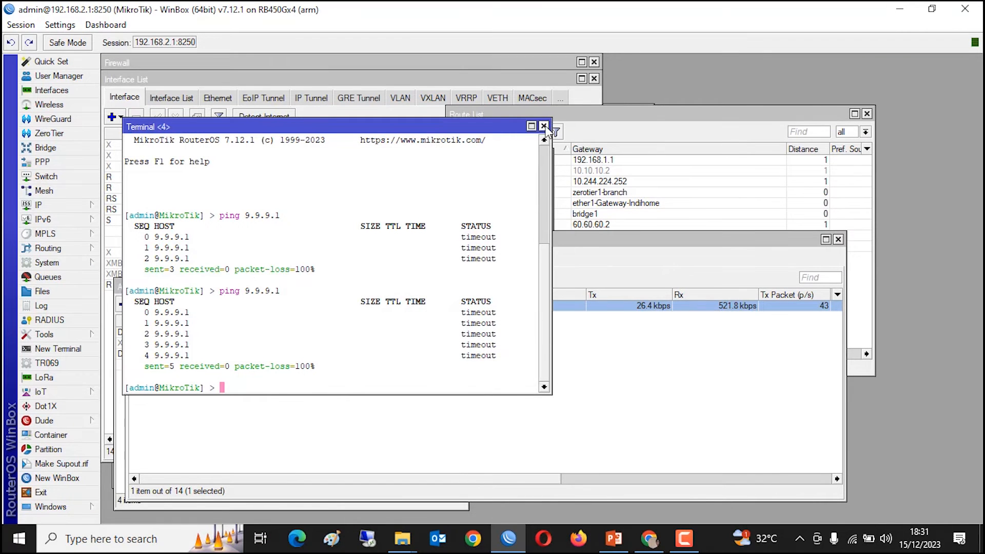
left_click(545, 128)
- Open the PPP window and look at the L2TP server settings without saving changes
left_click(61, 162)
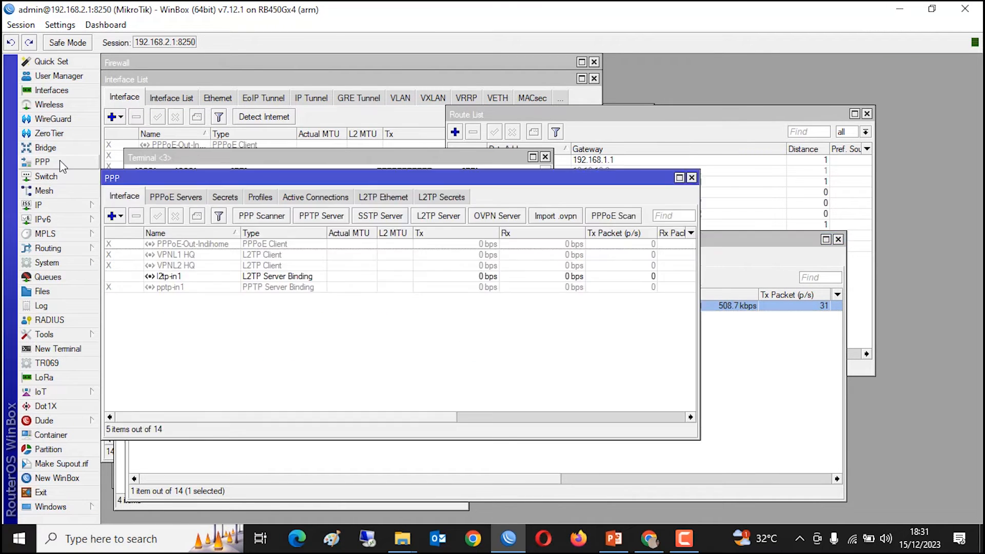
left_click_drag(324, 177, 398, 182)
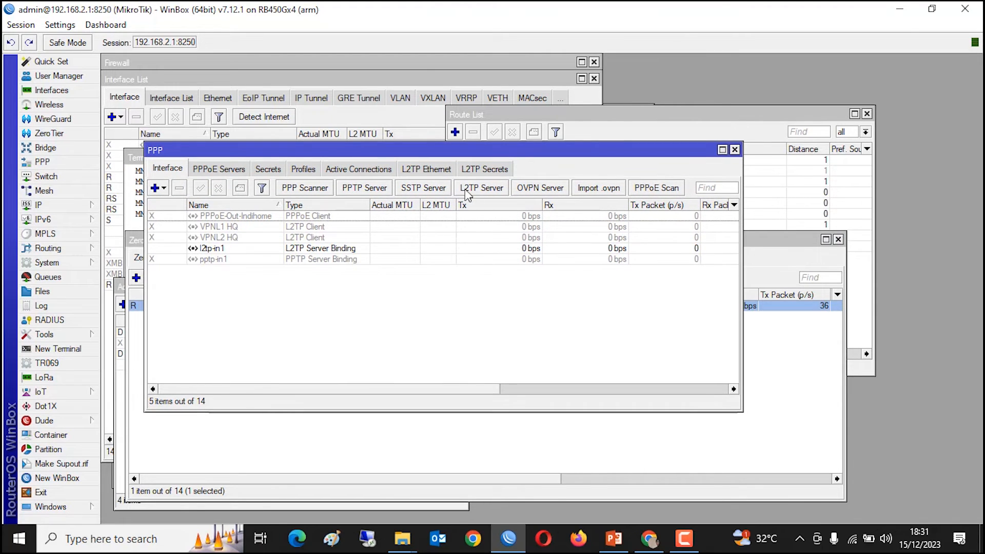
left_click(479, 188)
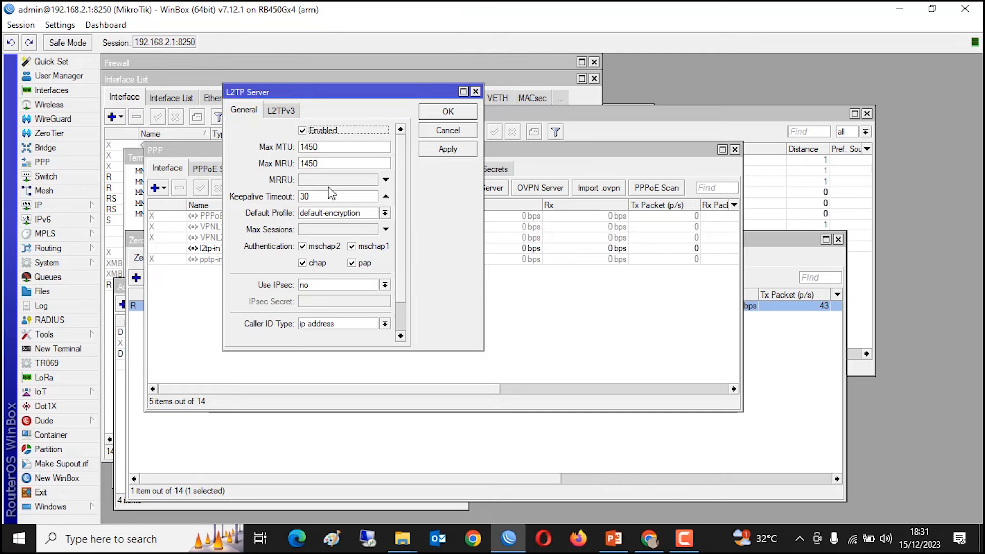
left_click(303, 131)
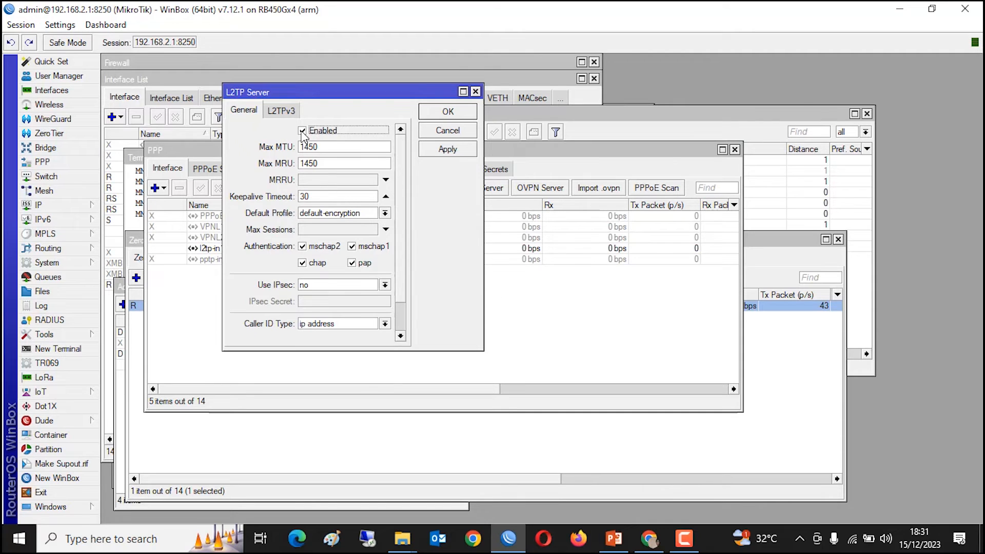
left_click(449, 134)
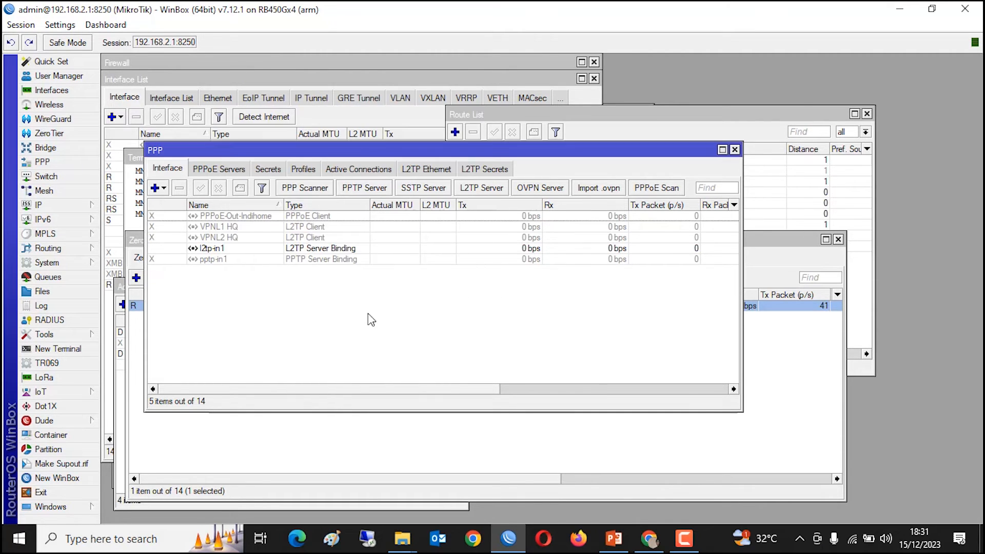
- Add a PPP secret named cctv with a password, limited to the l2tp service
left_click(271, 170)
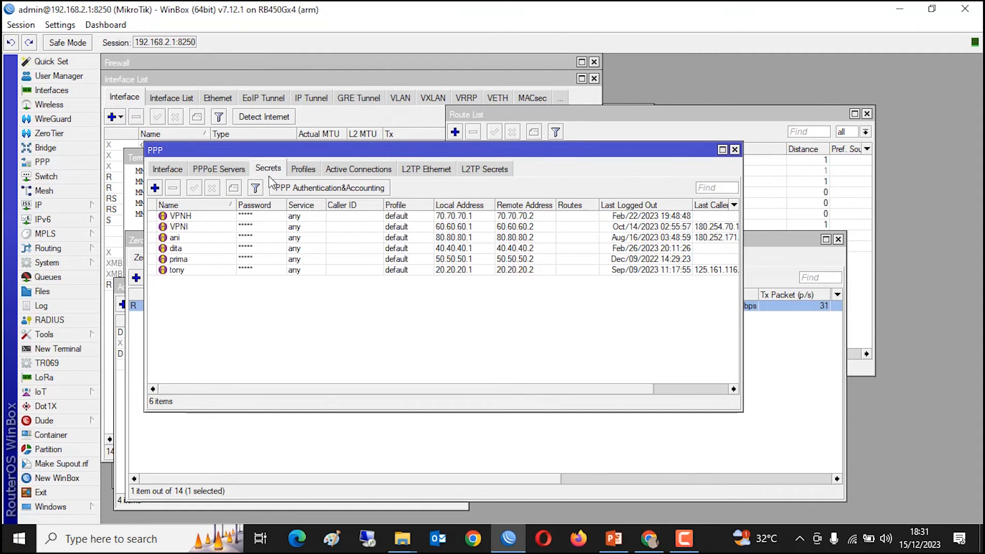
left_click(155, 188)
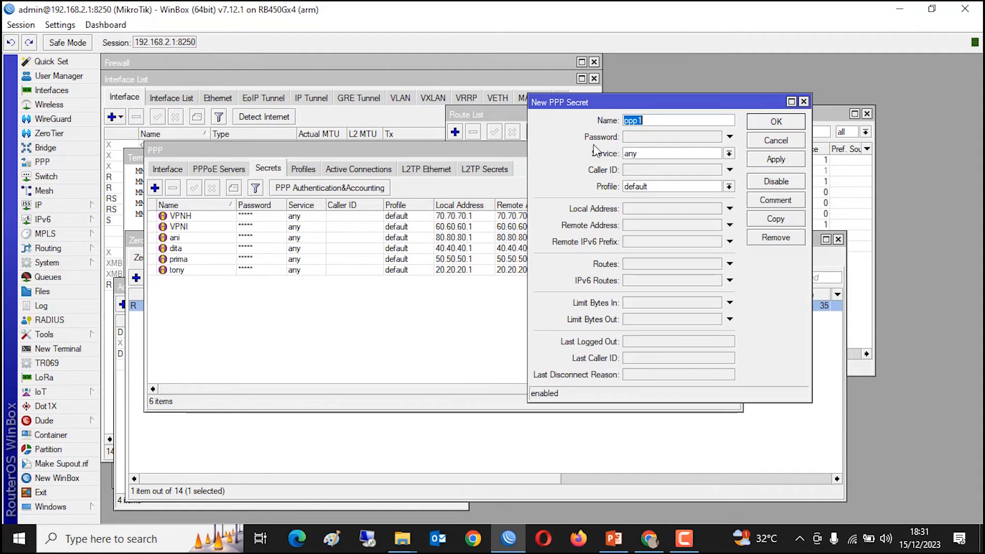
left_click_drag(662, 106, 497, 112)
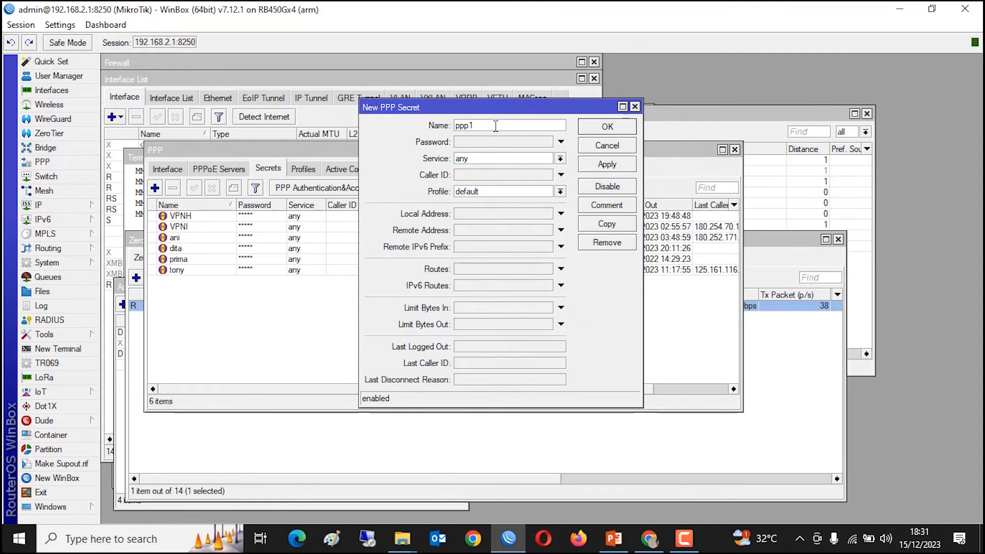
type("cctv")
left_click(468, 142)
type("*****")
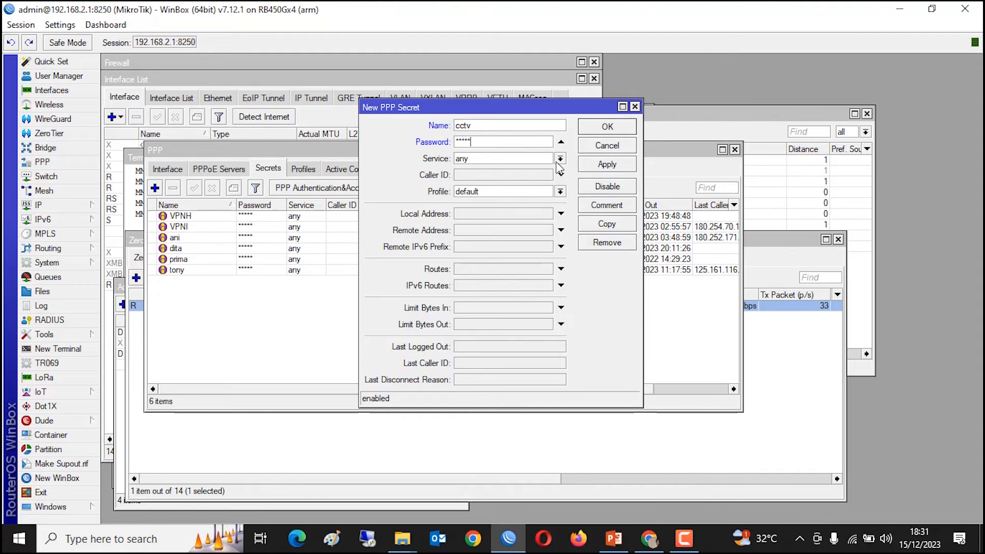
left_click(559, 160)
left_click(481, 191)
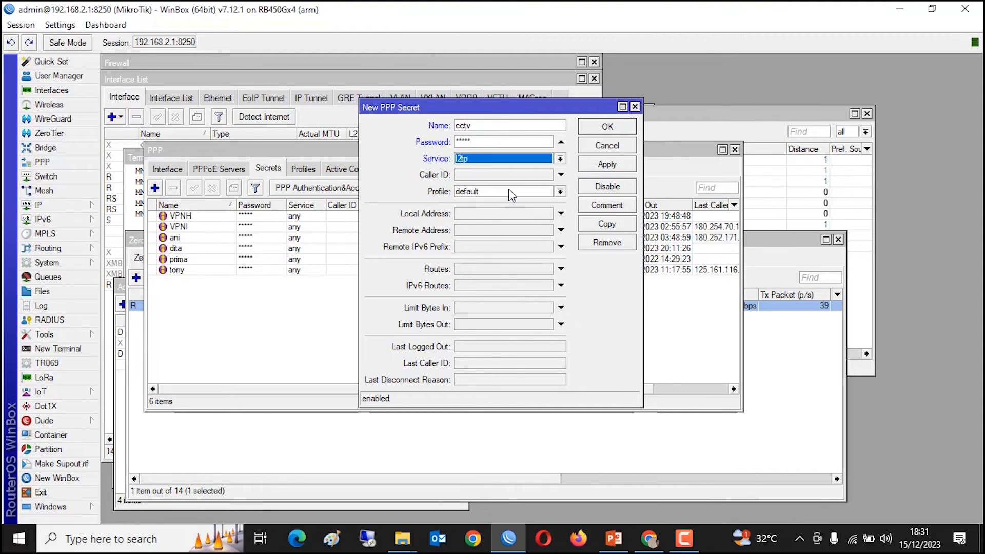
- Give the cctv secret local address 192.168.11.2 and remote address 192.168.11.1, and save it
left_click(520, 213)
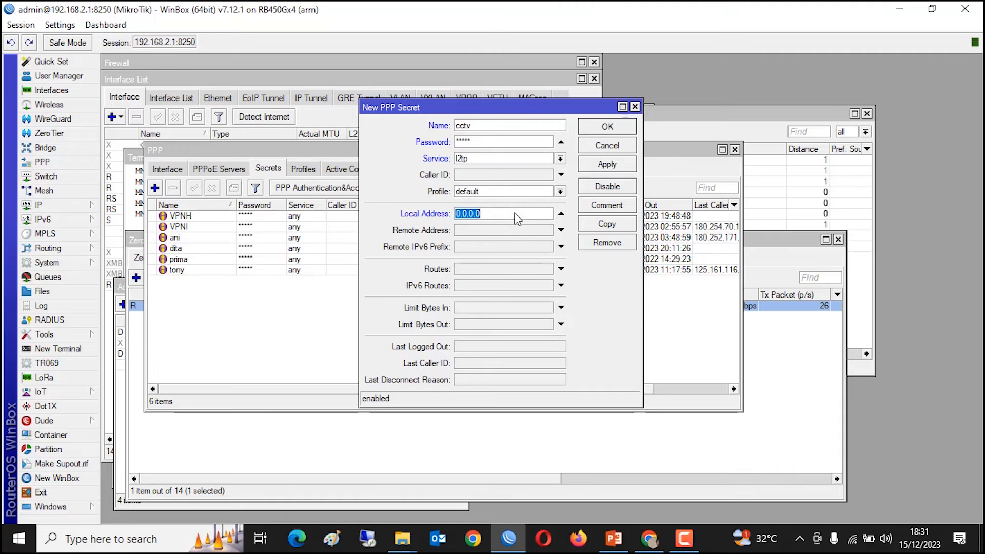
type("1")
double_click(521, 213)
key("ctrl+c")
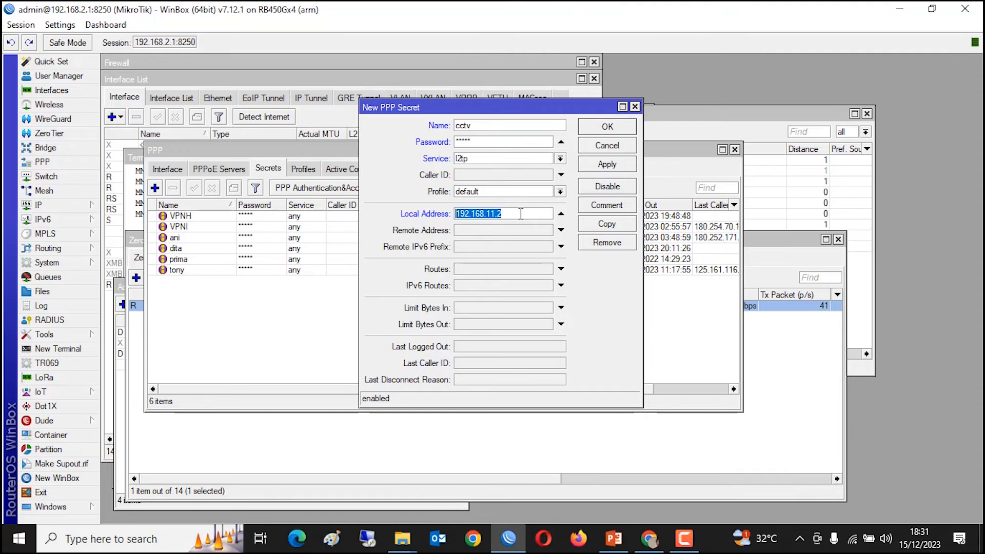
left_click(561, 232)
left_click(531, 233)
double_click(531, 232)
key("ctrl+v")
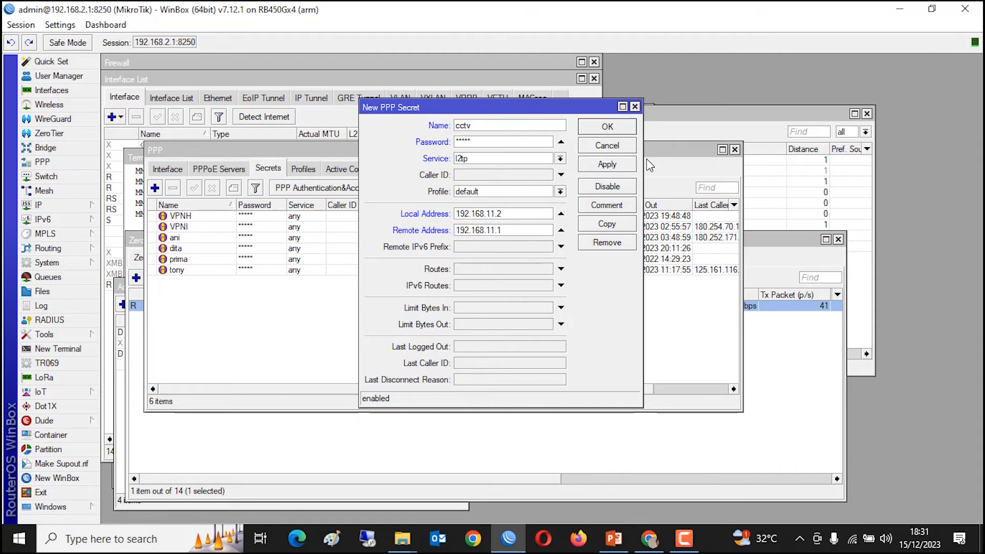
left_click(598, 165)
left_click(597, 129)
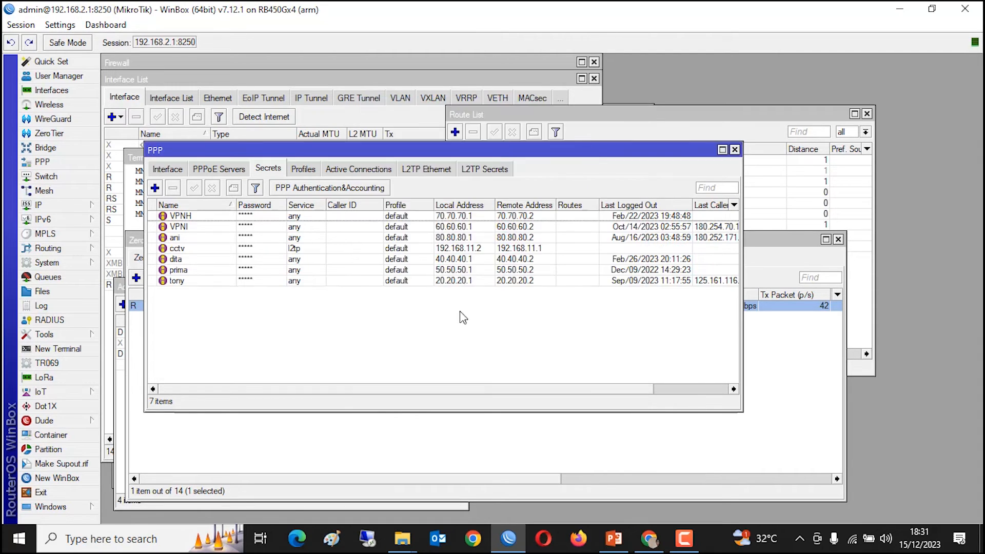
- Reopen the cctv secret to verify its settings
left_click(252, 249)
double_click(254, 252)
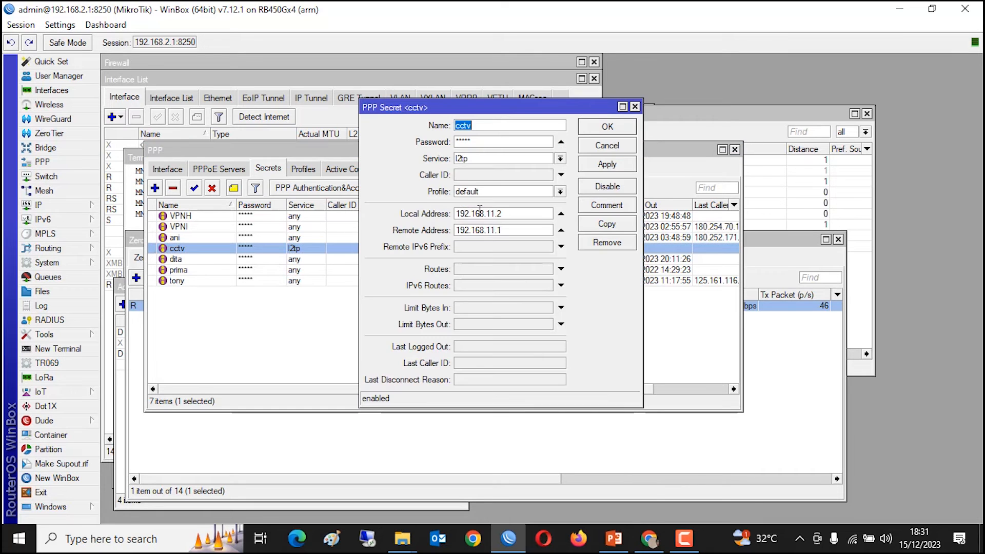
left_click(604, 127)
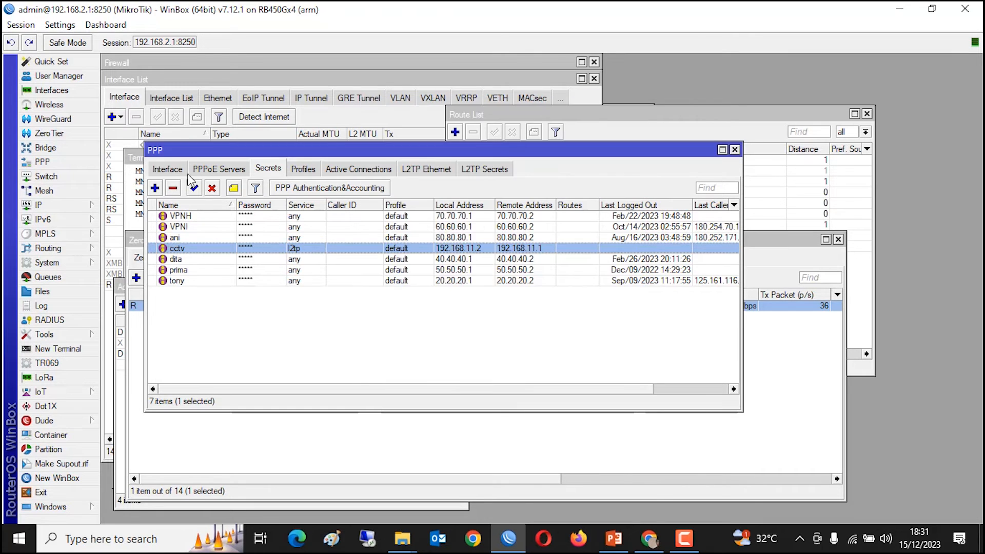
left_click(167, 170)
- Create an L2TP client dialing out to 180.125.24.11 as user cctv with its password
left_click(164, 188)
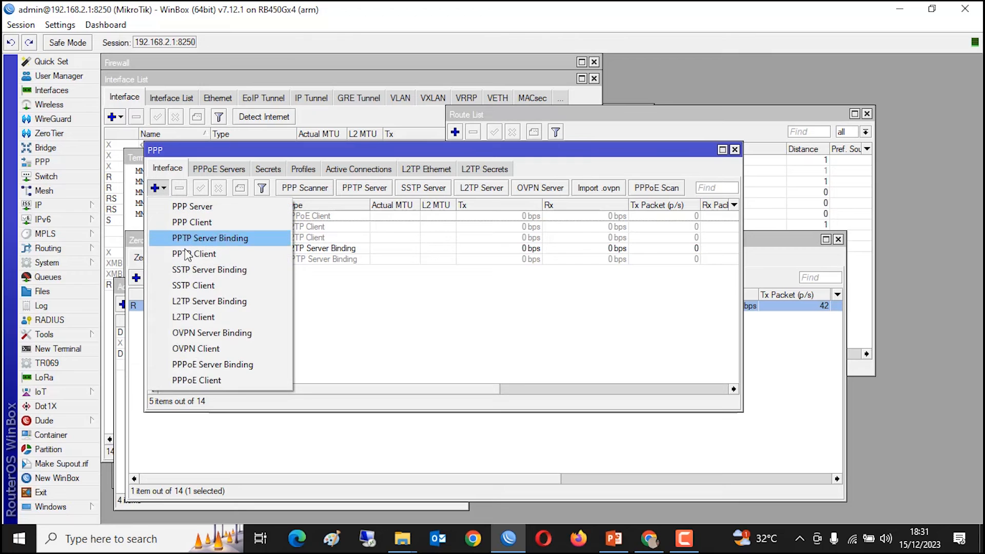
left_click(198, 317)
left_click_drag(333, 62, 459, 143)
left_click(449, 180)
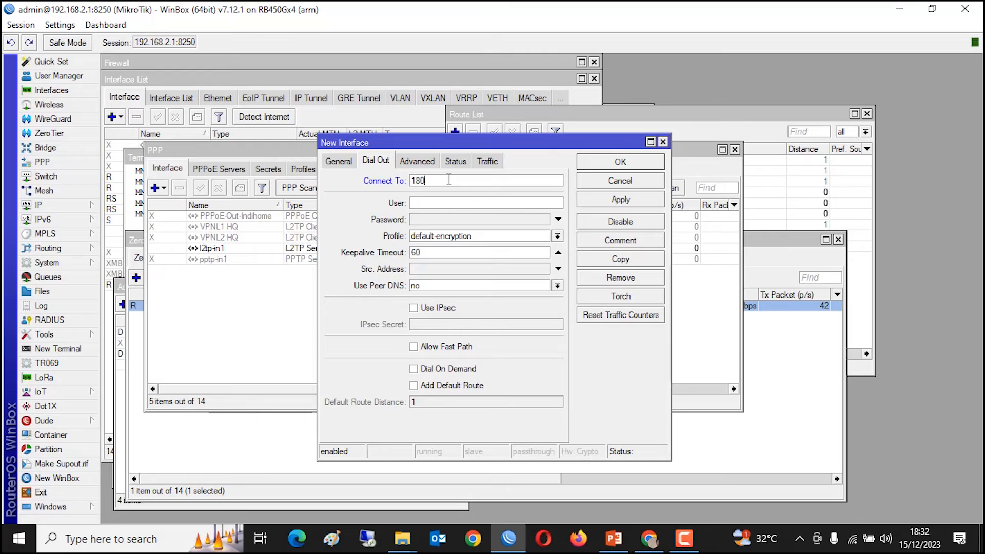
type("180.125.24.11")
left_click(456, 201)
left_click(519, 219)
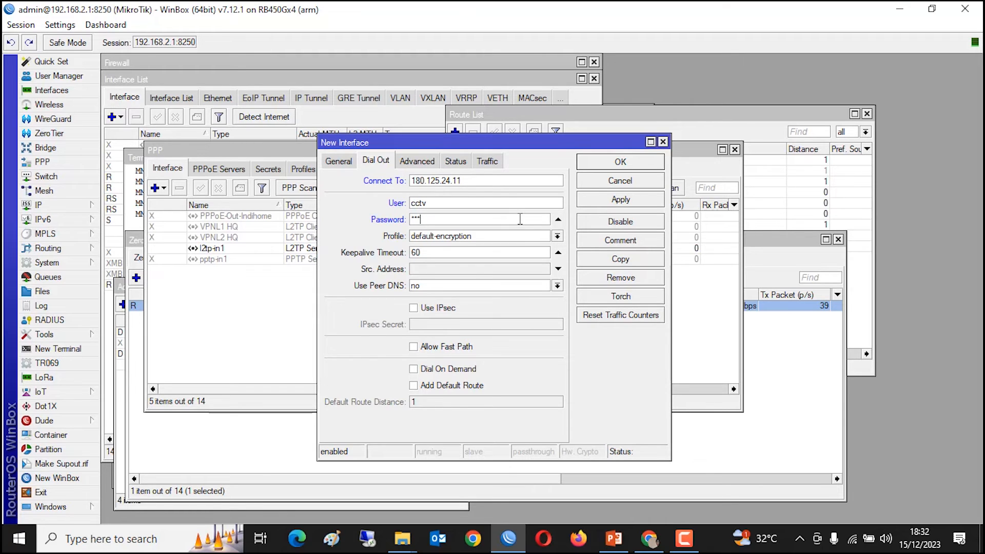
- Save the L2TP client as l2tp-out1 and check the Log for its connection attempt
left_click(619, 200)
left_click(627, 163)
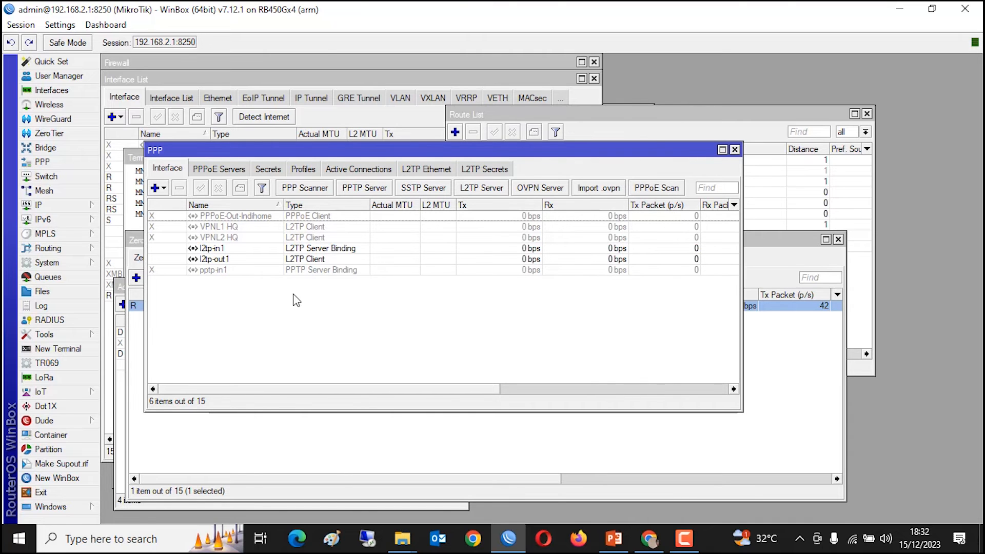
left_click(41, 305)
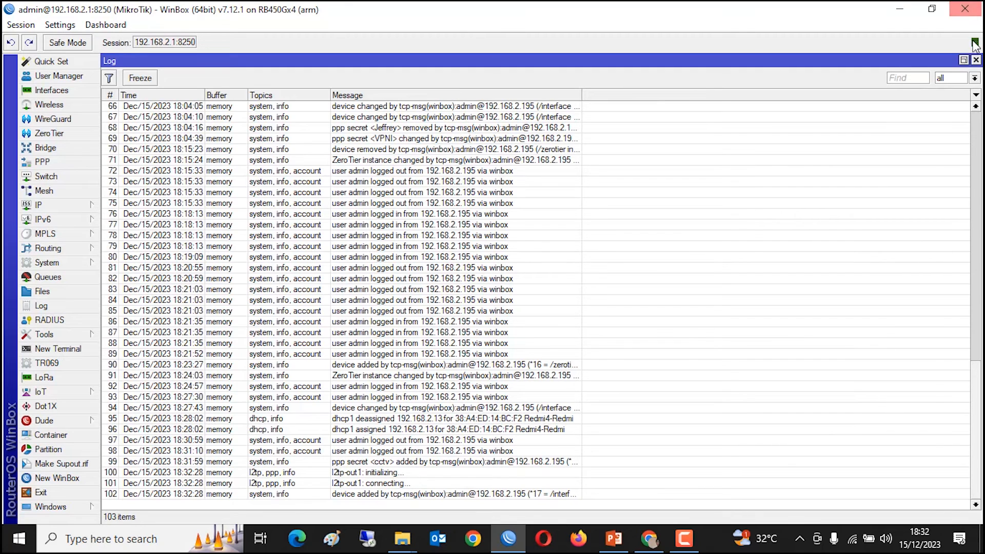
left_click(976, 60)
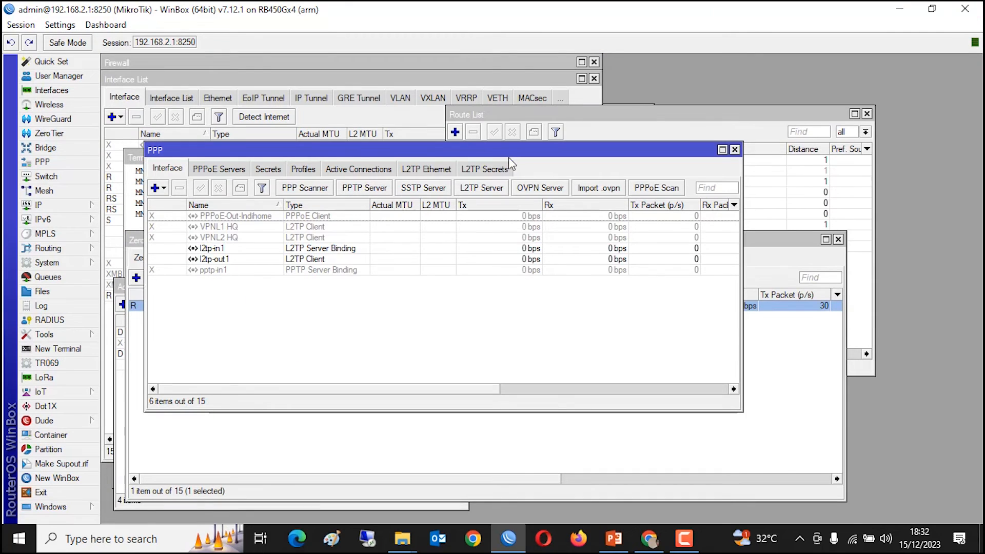
- Open the IP route list and inspect the existing 9.9.9.0/24 route
left_click(310, 259)
left_click(88, 209)
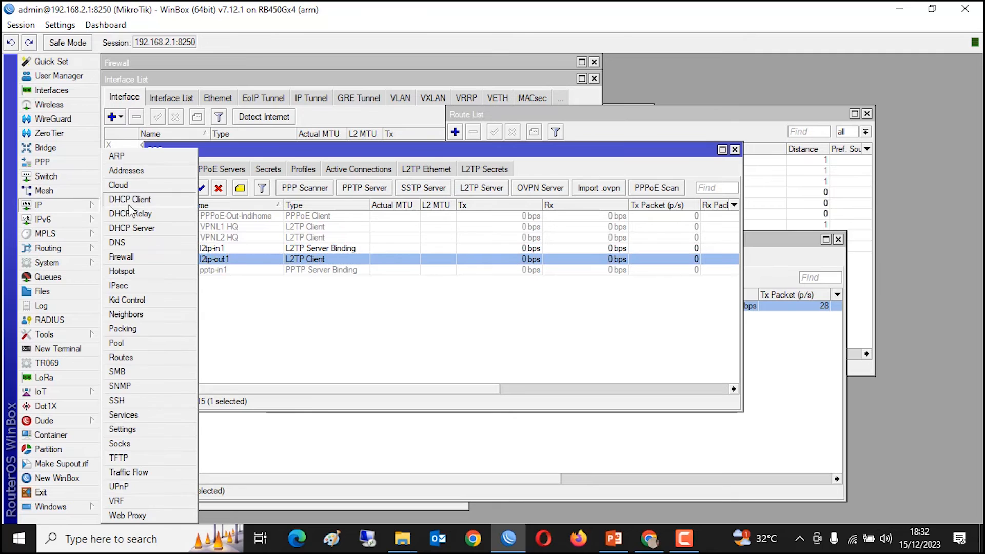
left_click(128, 355)
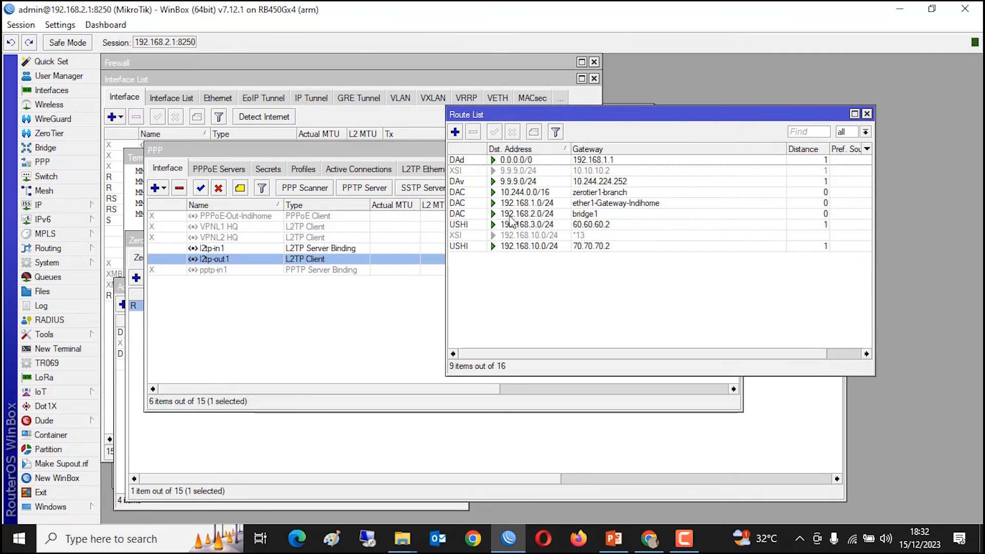
left_click(587, 172)
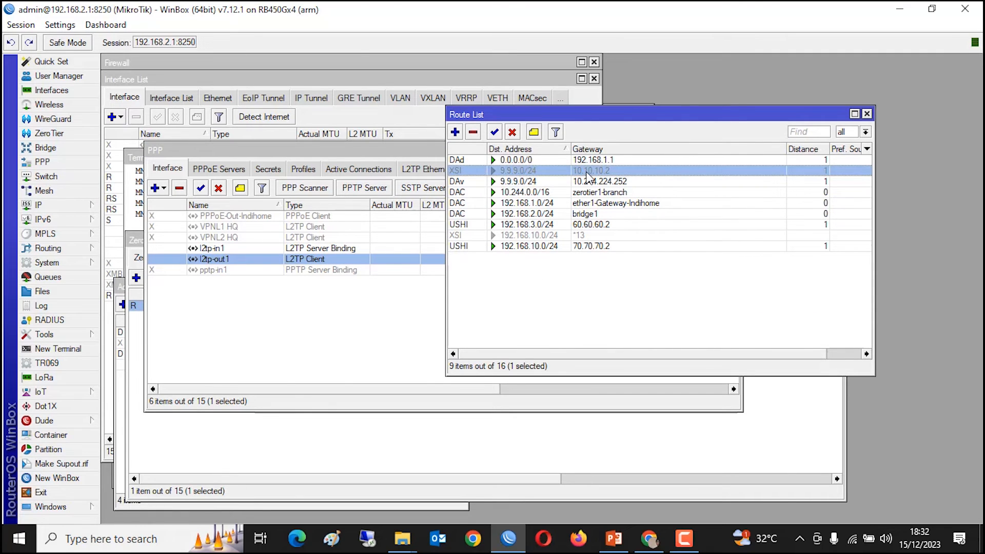
- Add a static route to 9.9.9.0/24 through gateway 192.168.11.1, the cctv tunnel's remote address
left_click(455, 132)
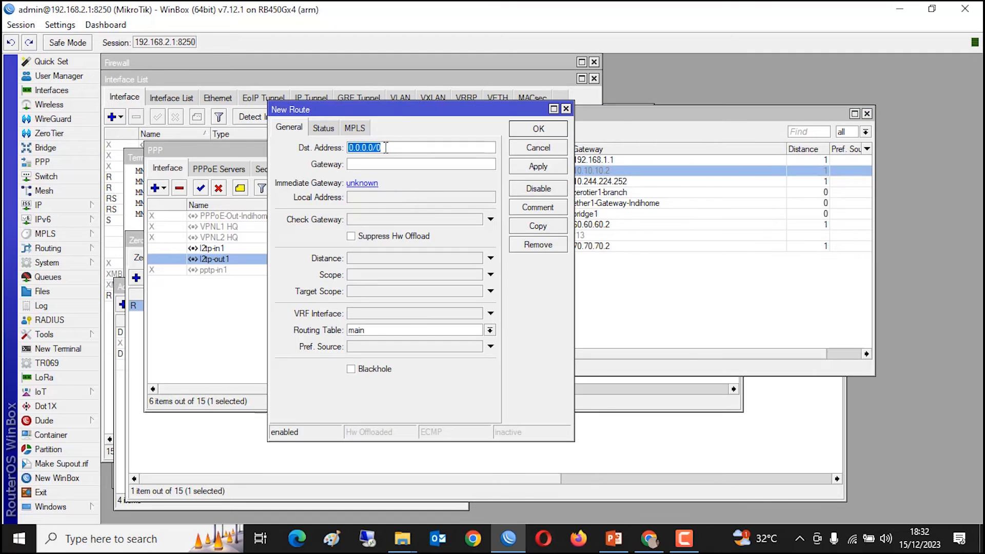
left_click_drag(406, 112, 482, 114)
type("9.9.9")
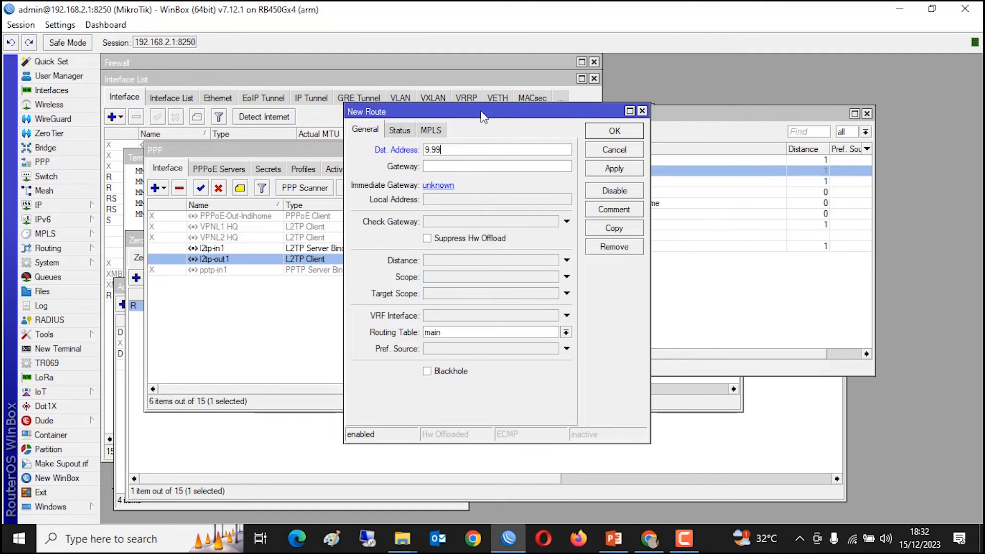
type(".0/24")
left_click(493, 166)
type("192.1")
left_click_drag(467, 113, 535, 90)
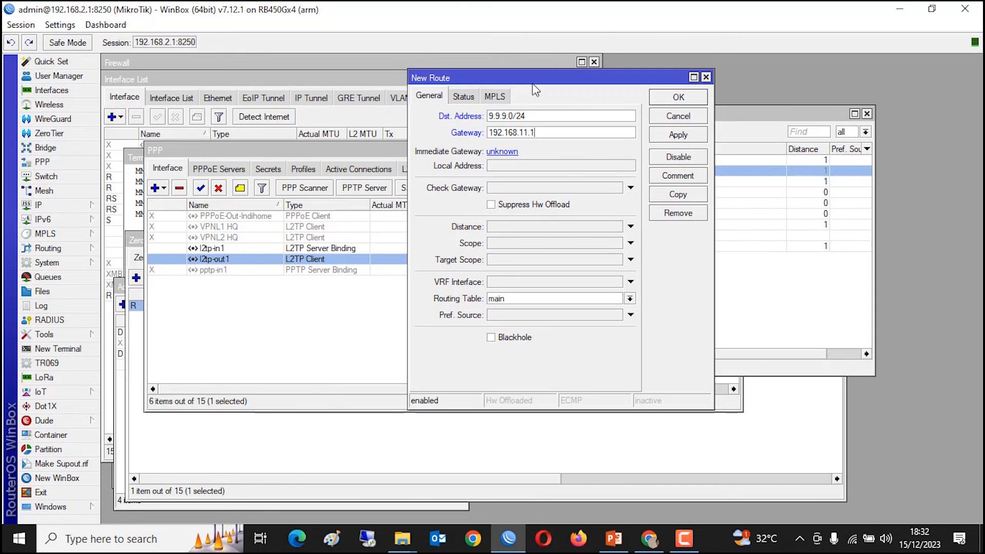
left_click(272, 169)
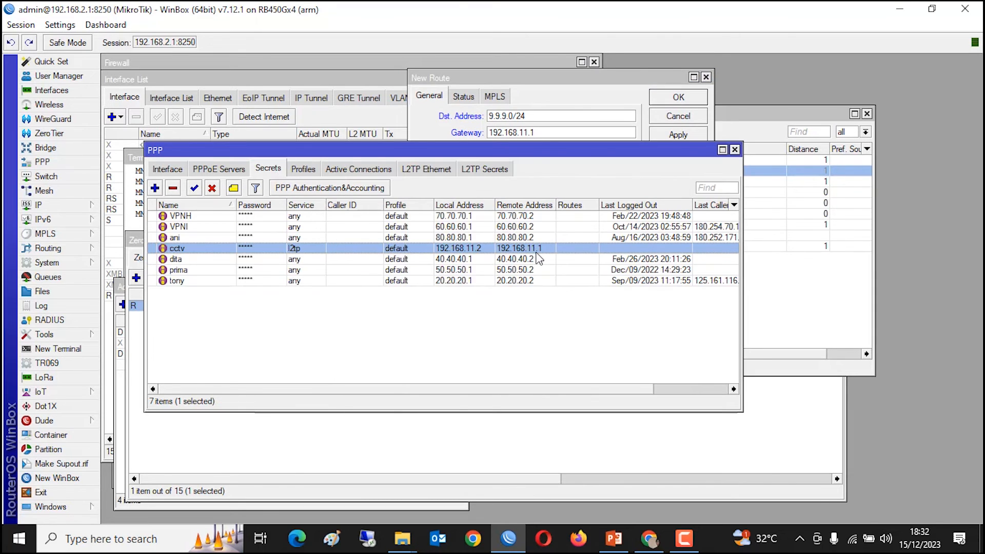
left_click(532, 108)
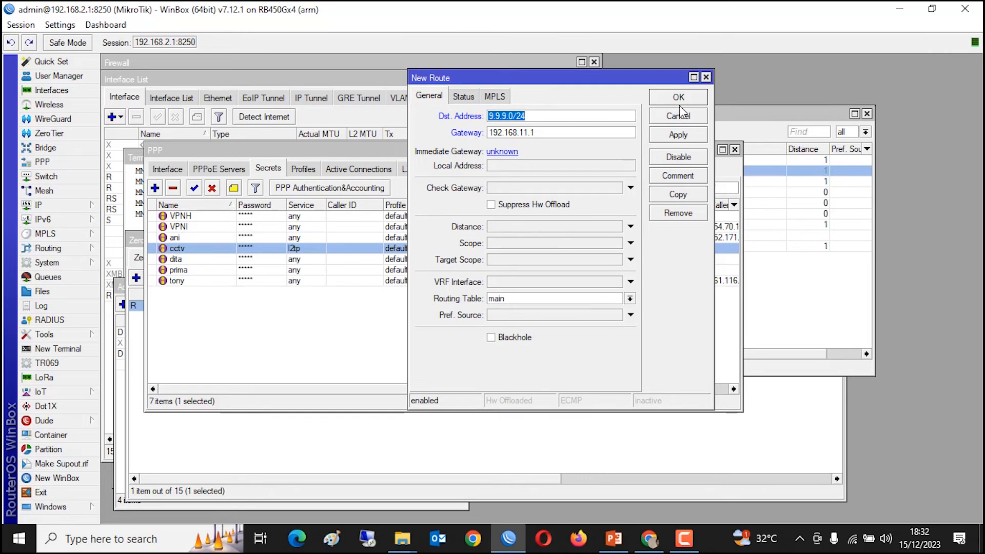
left_click(664, 101)
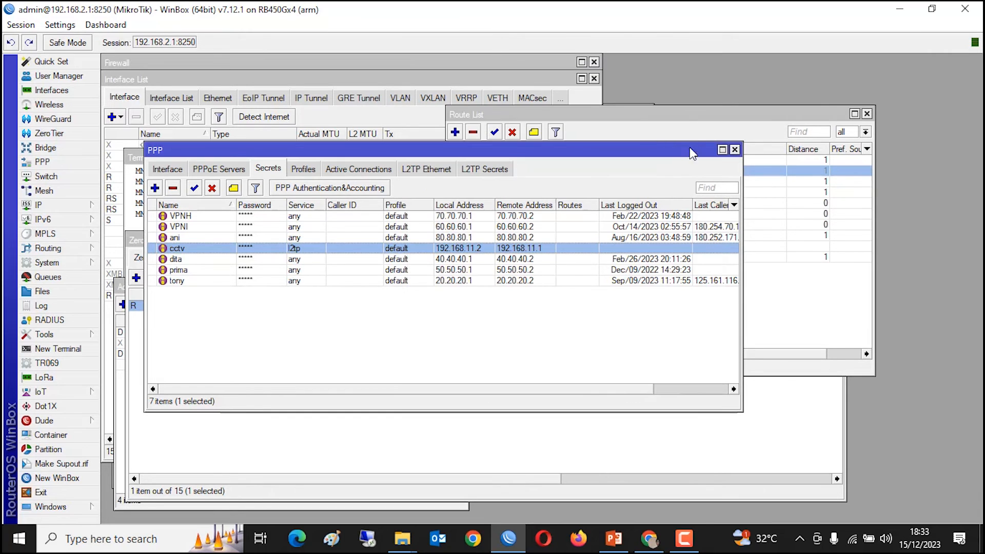
- Review the route list and the cctv secret, then open the l2tp-out1 client's settings
left_click(695, 128)
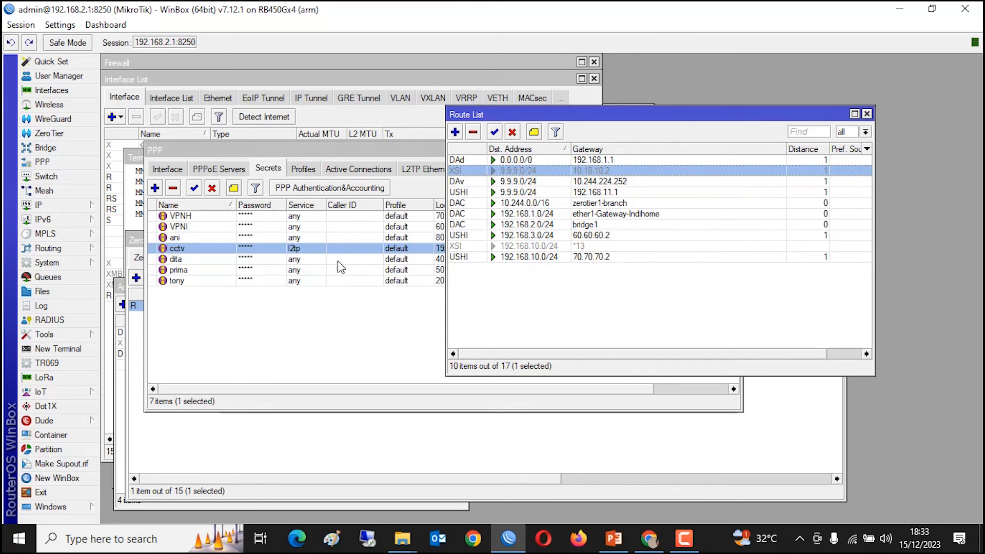
double_click(213, 249)
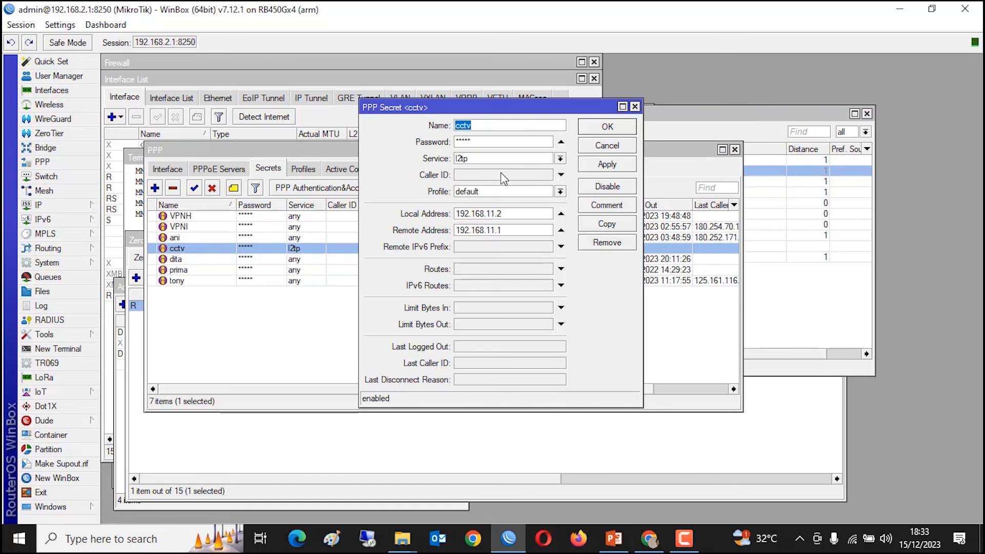
left_click(619, 129)
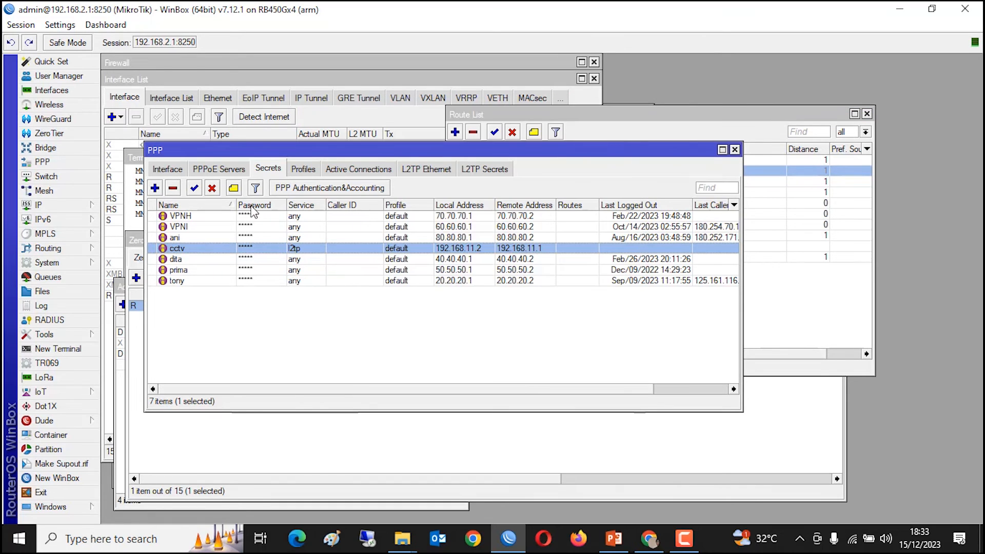
left_click(163, 172)
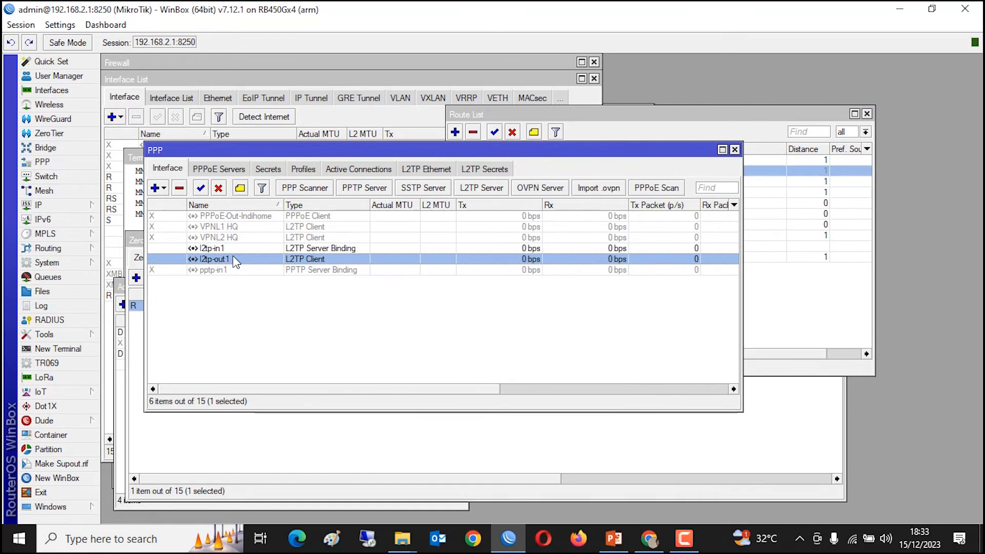
double_click(236, 259)
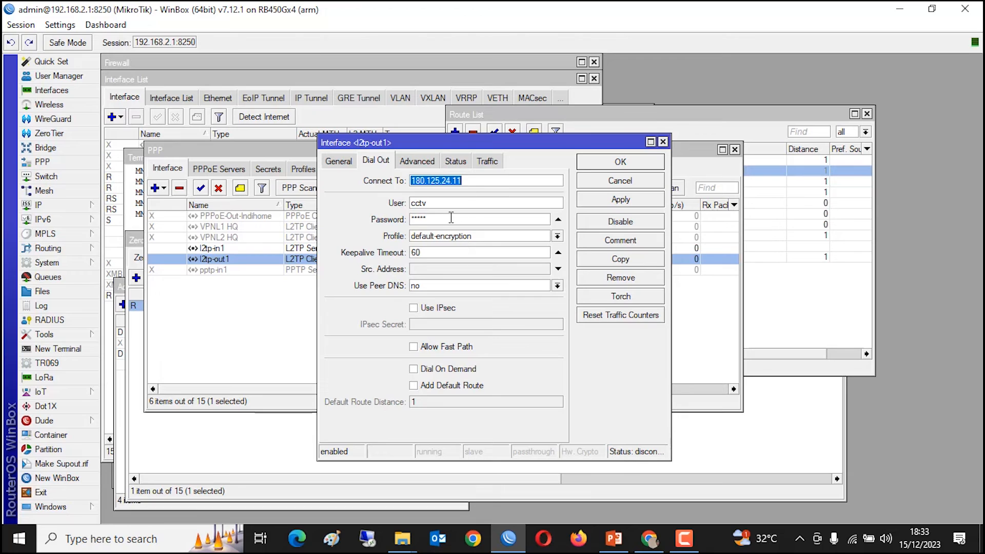
- Compare the l2tp-out1 server address 180.125.24.11 with the router's IP Cloud DDNS name
left_click(467, 180)
left_click_drag(471, 180, 395, 180)
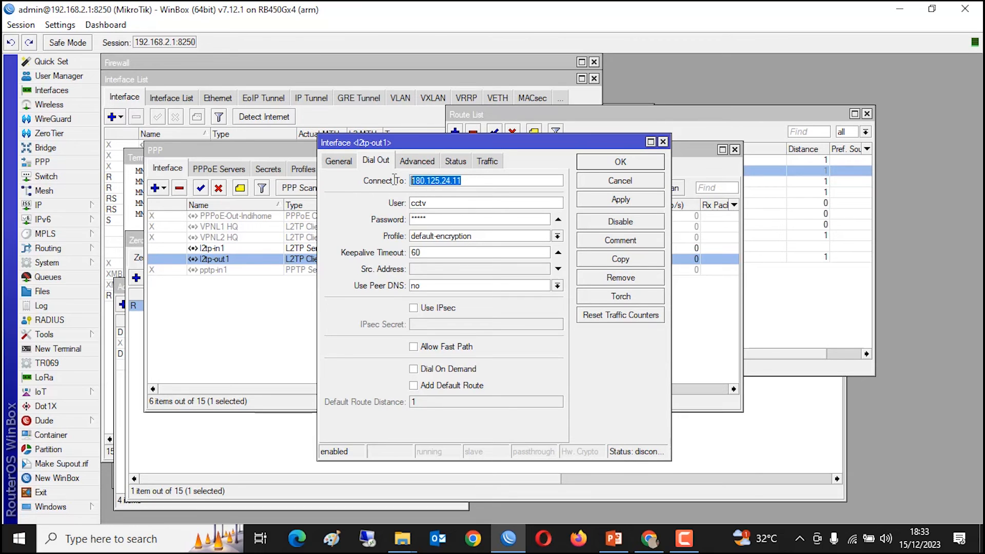
left_click(482, 178)
left_click_drag(484, 178, 388, 176)
left_click(69, 207)
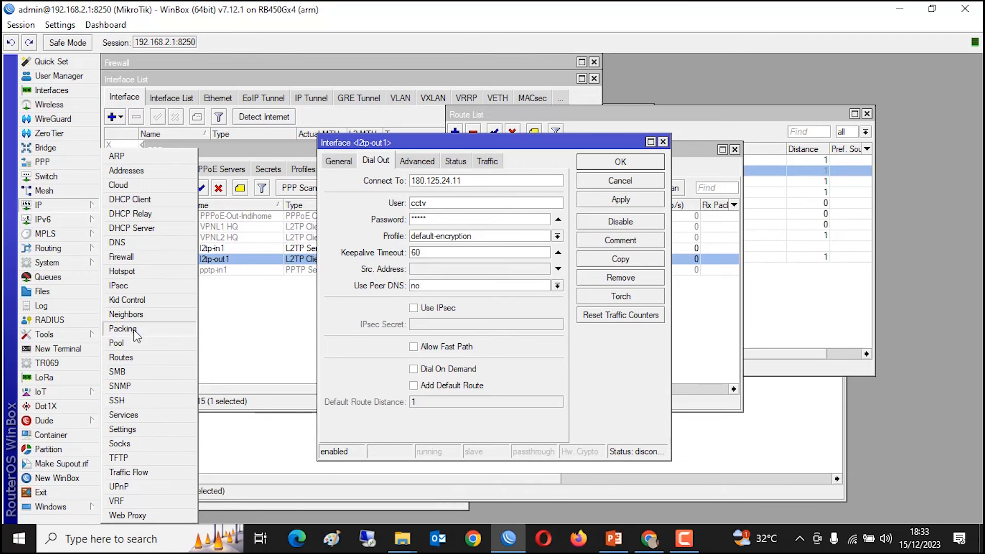
left_click(141, 187)
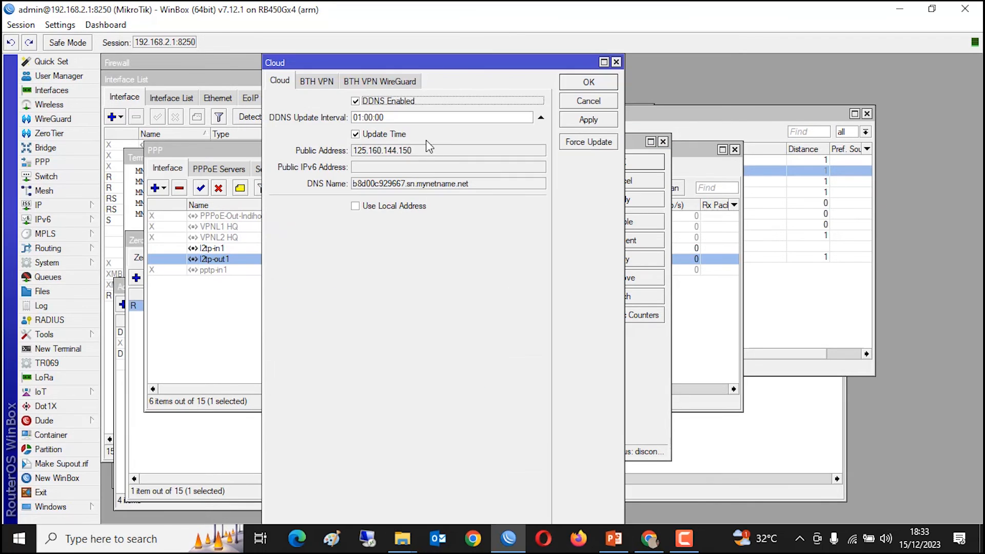
left_click_drag(483, 185, 348, 187)
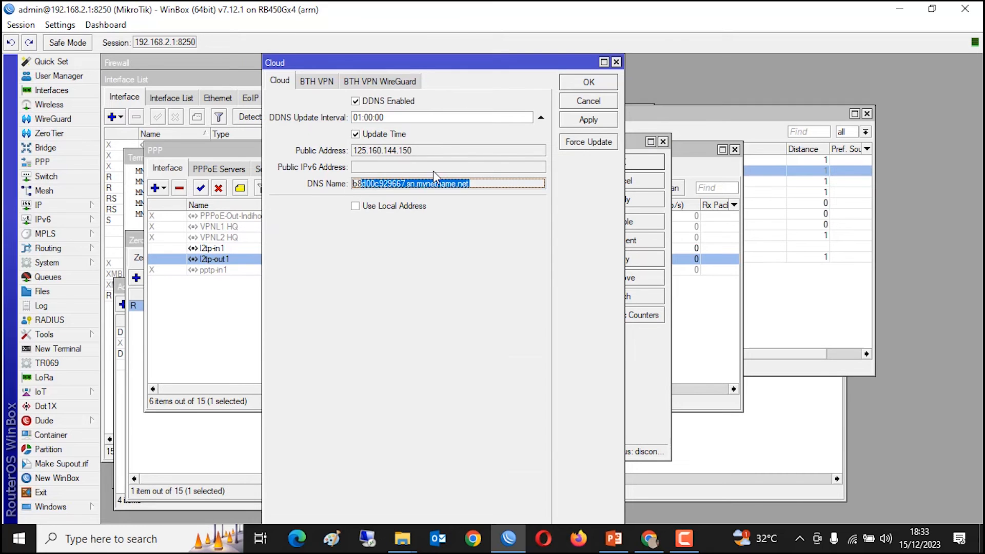
left_click(588, 101)
- Close l2tp-out1 with its server address unchanged and return to ZeroTier Central in the browser
left_click(479, 180)
left_click_drag(488, 181, 383, 181)
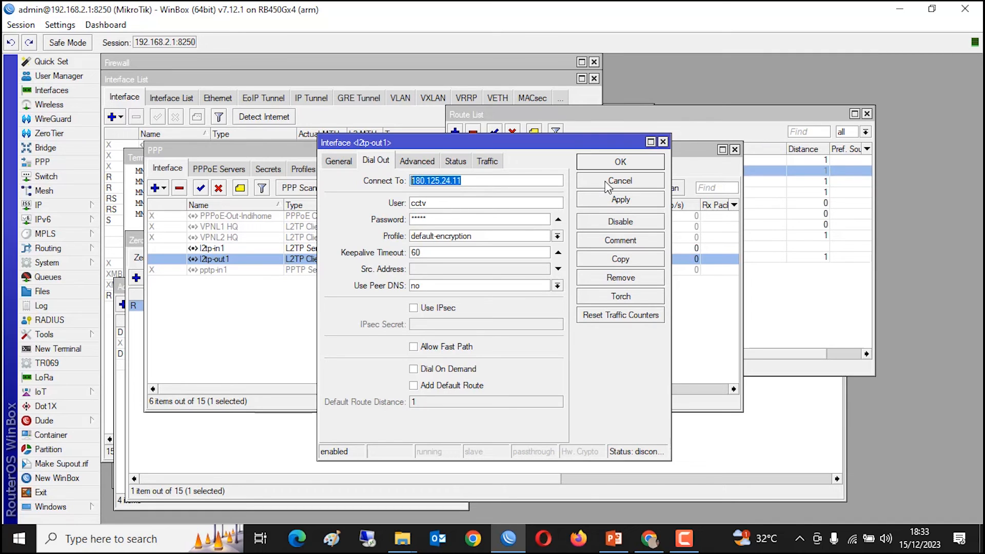
left_click(621, 163)
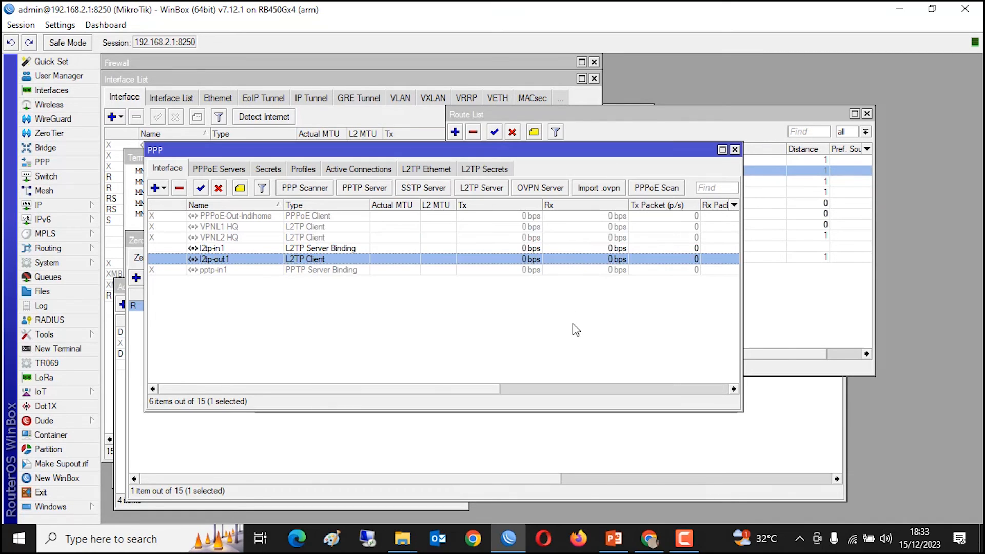
left_click(568, 352)
left_click(657, 135)
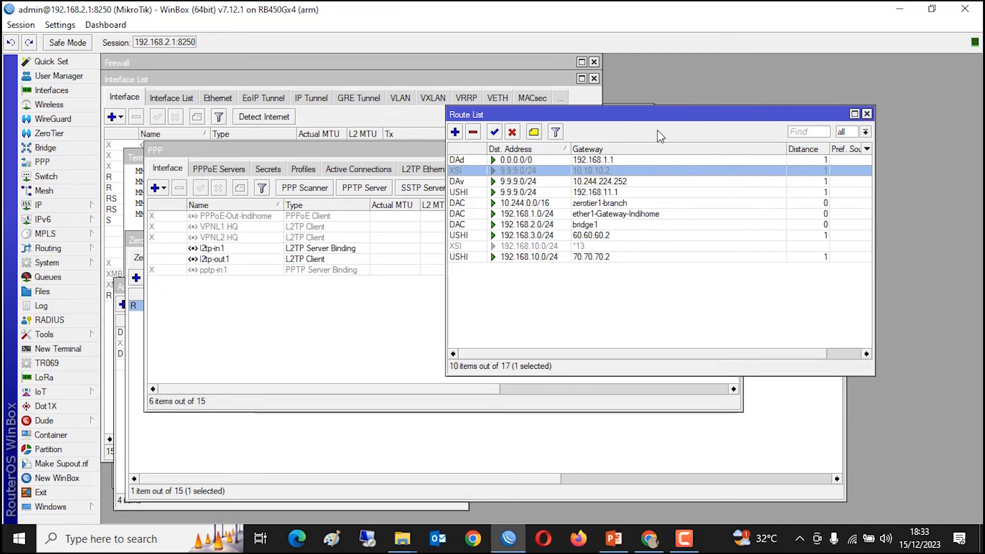
left_click(334, 353)
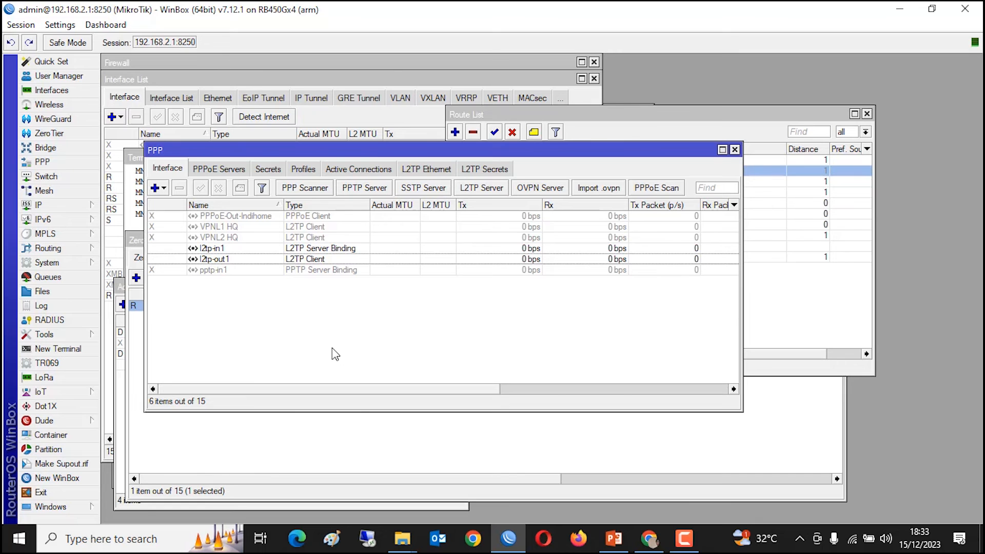
left_click(641, 534)
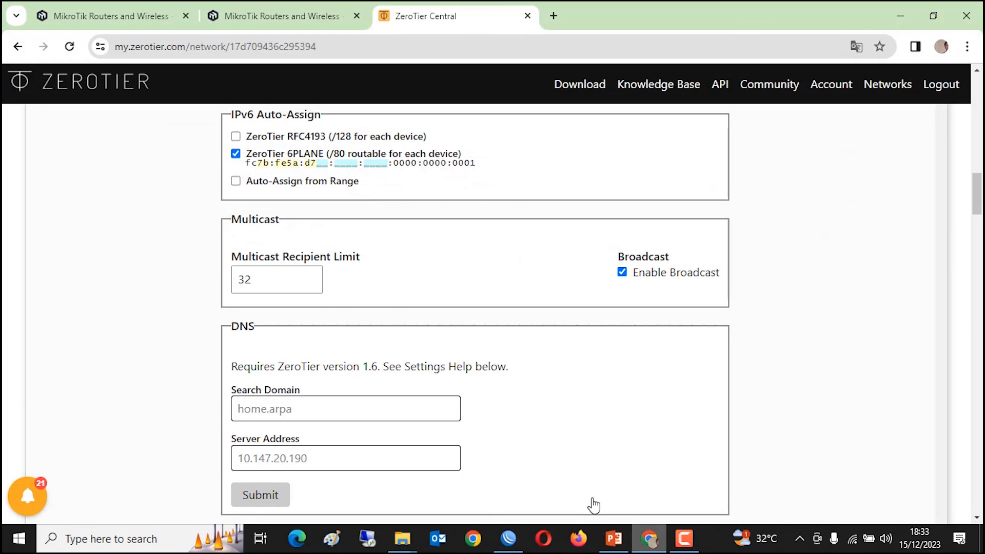
- Go back from the cctv network page to the ZeroTier Central networks list
scroll(323, 287, "up", 15)
scroll(308, 287, "down", 3)
scroll(248, 227, "up", 3)
left_click(17, 46)
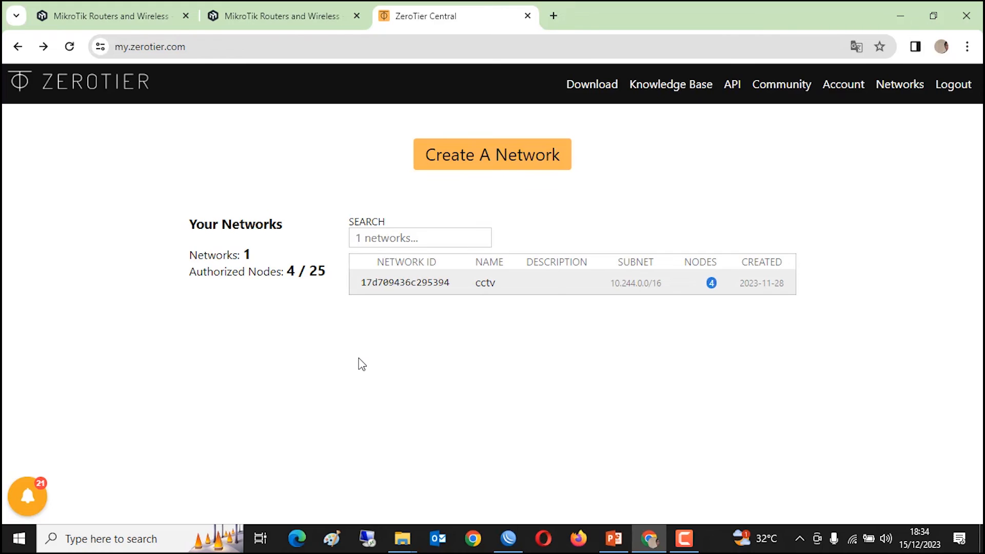
- Launch the ZeroTier One client and start joining a new network
left_click(805, 547)
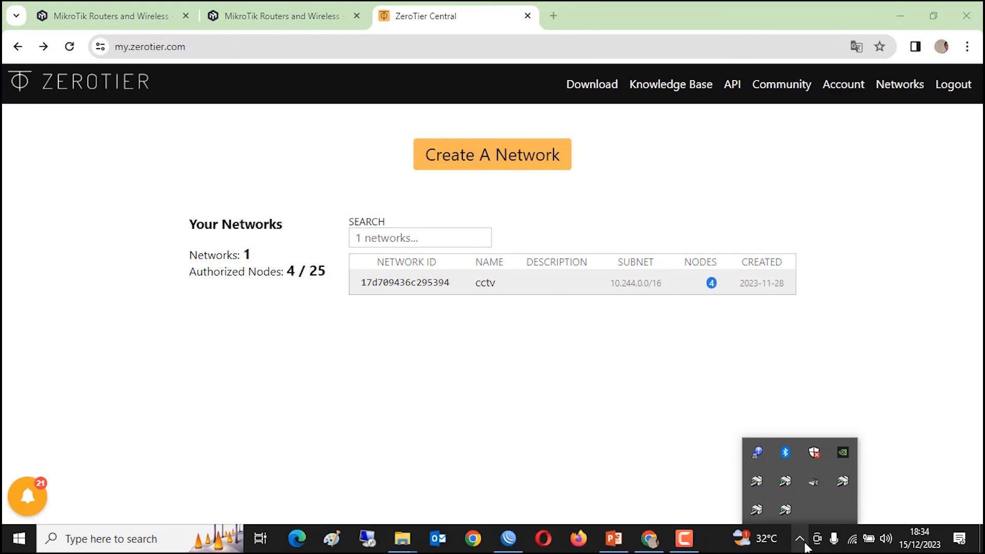
left_click(114, 544)
type("ze")
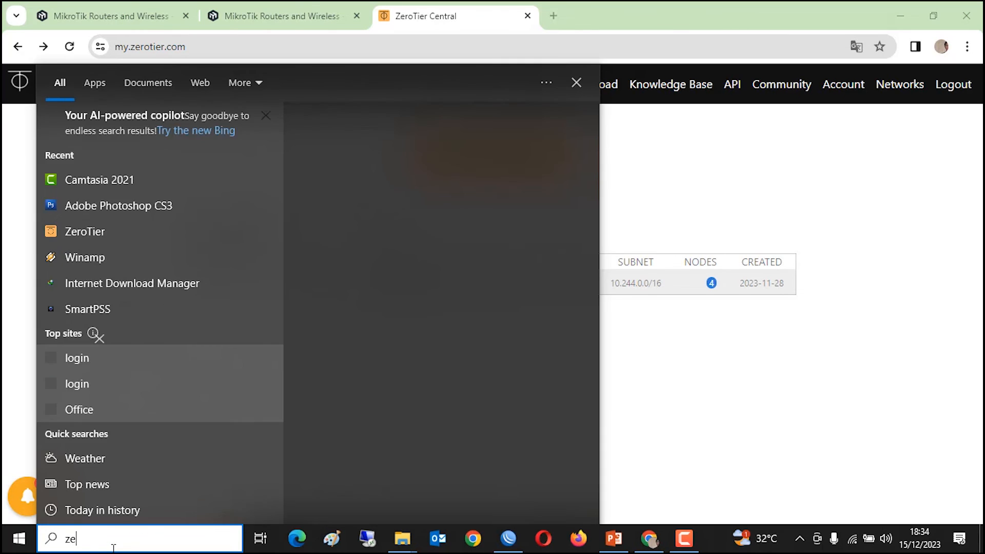
type("r")
left_click(136, 157)
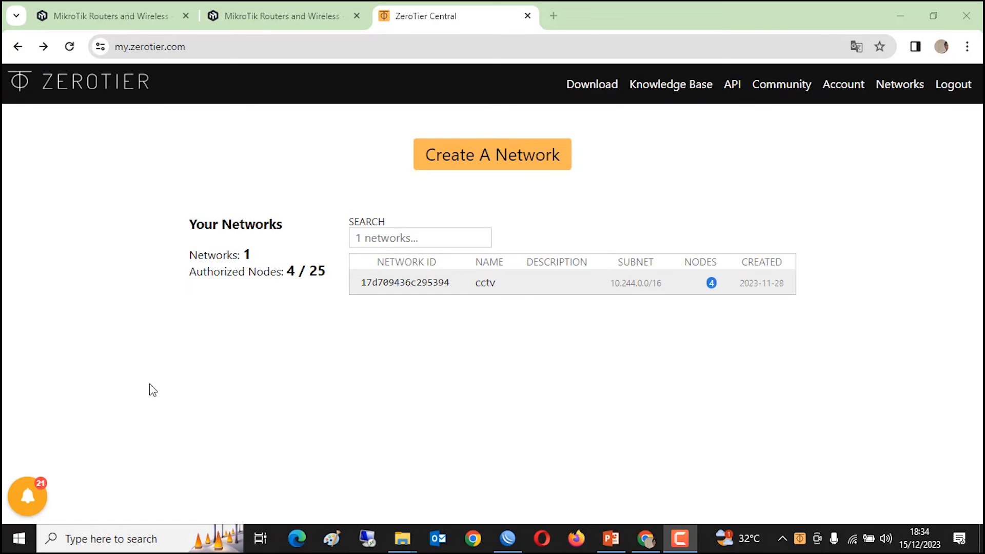
left_click(798, 542)
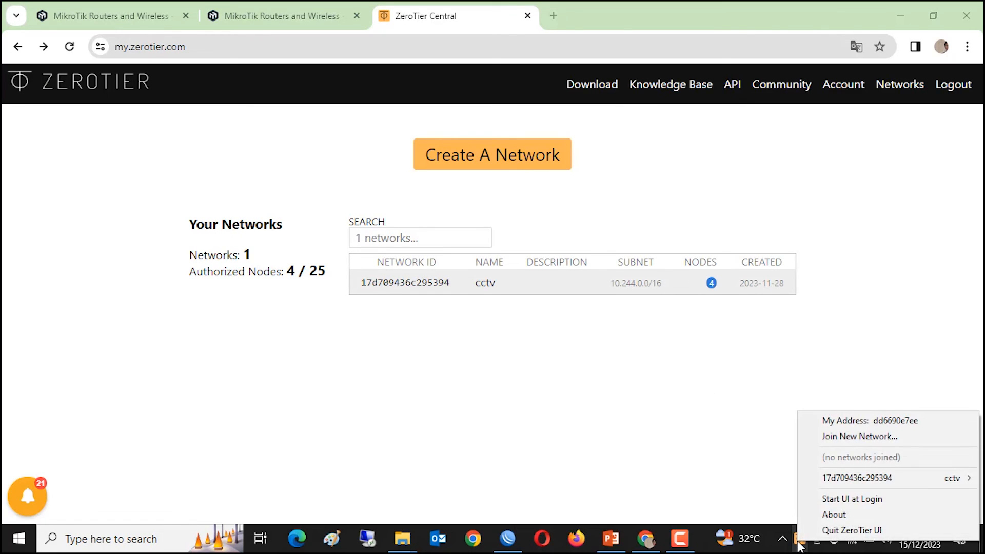
mouse_move(862, 479)
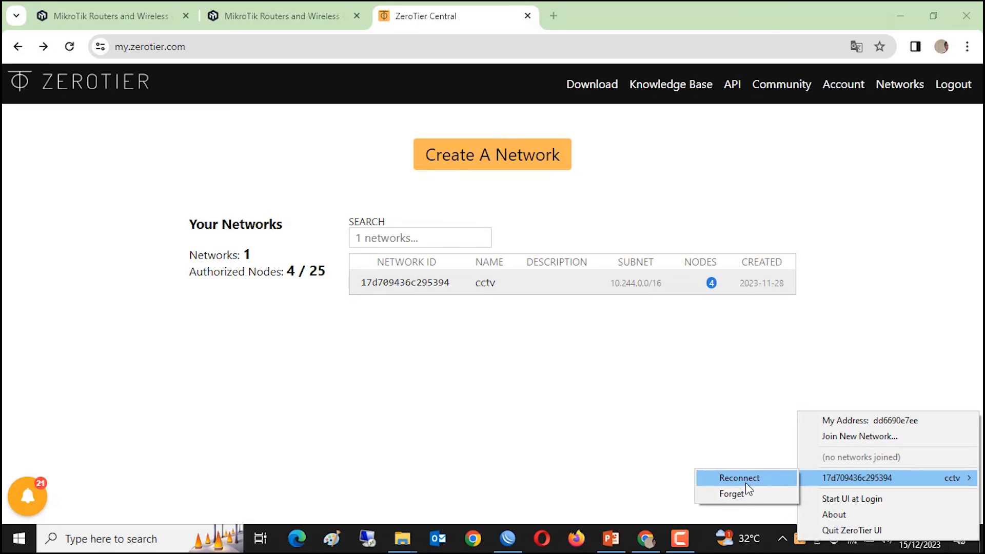
left_click(853, 437)
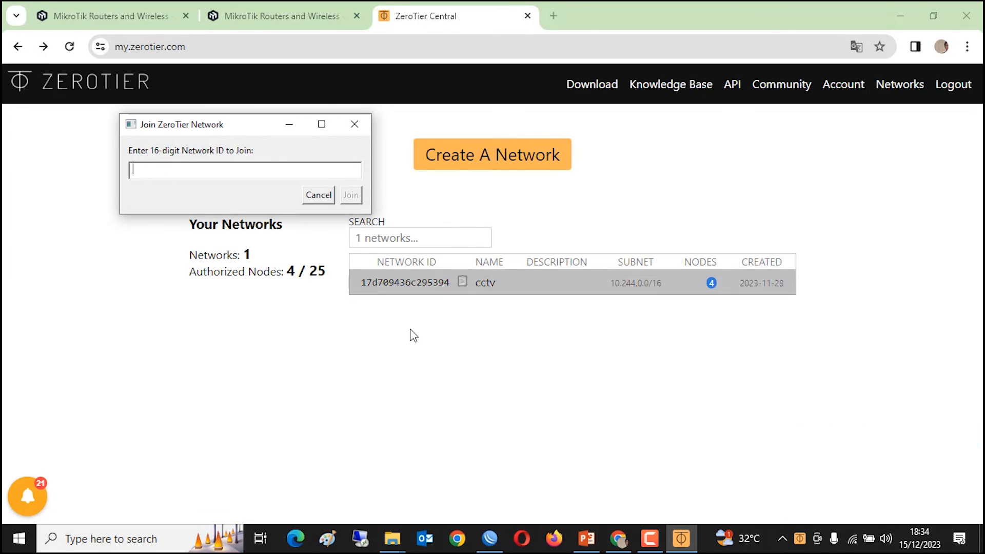
right_click(146, 170)
left_click(391, 340)
left_click_drag(361, 283, 450, 283)
right_click(446, 284)
left_click(388, 295)
left_click_drag(221, 296, 337, 295)
right_click(336, 295)
left_click(342, 304)
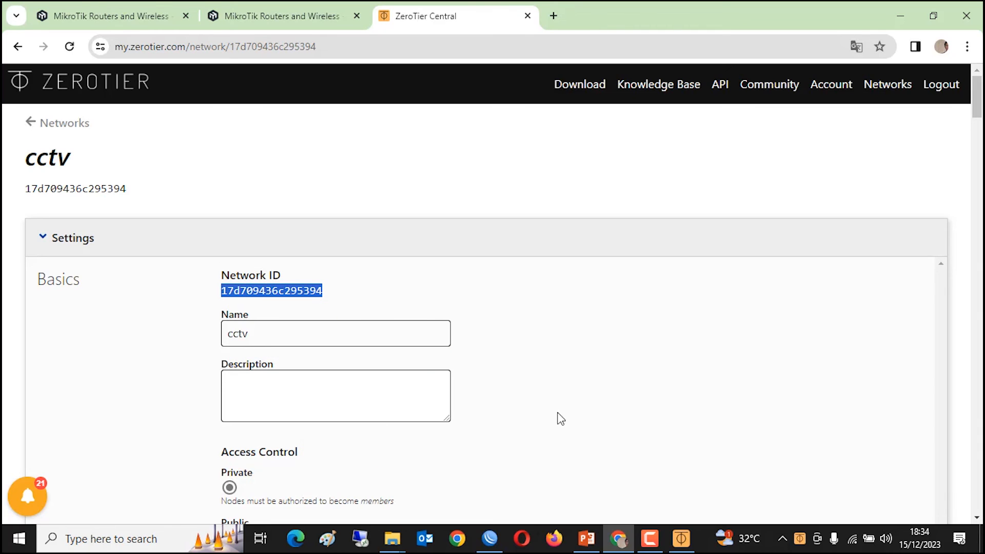
left_click(682, 538)
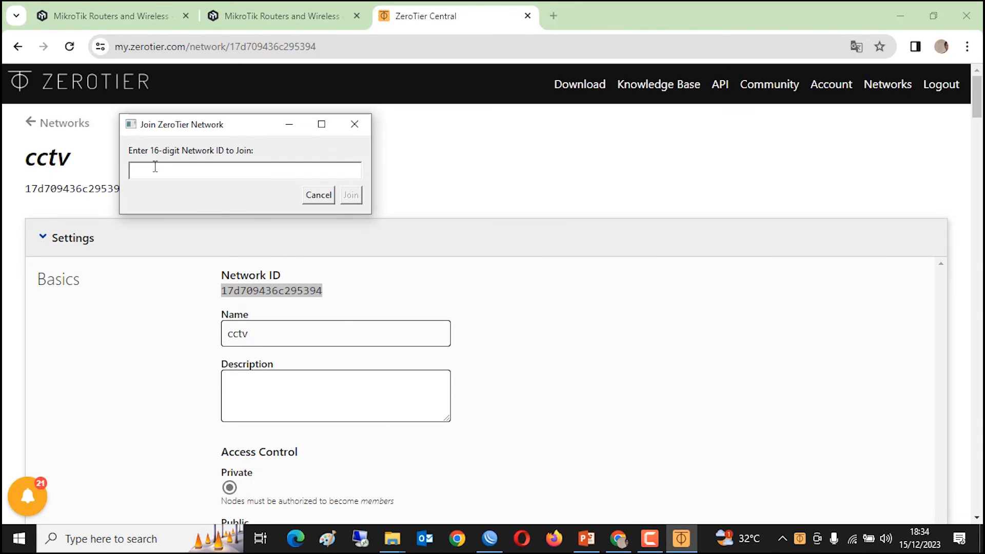
right_click(155, 166)
left_click(175, 226)
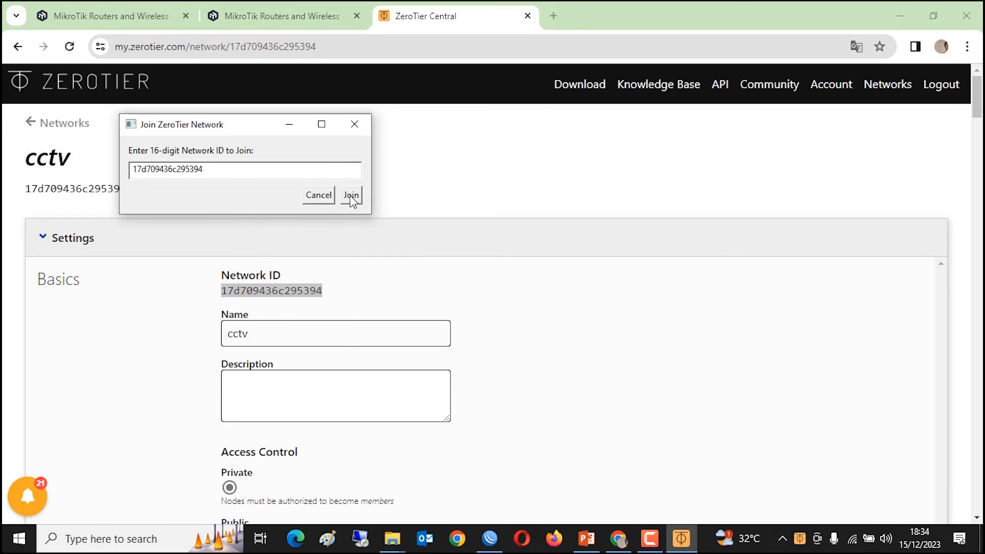
- Join the cctv network and check its connection status in the client menu
left_click(354, 125)
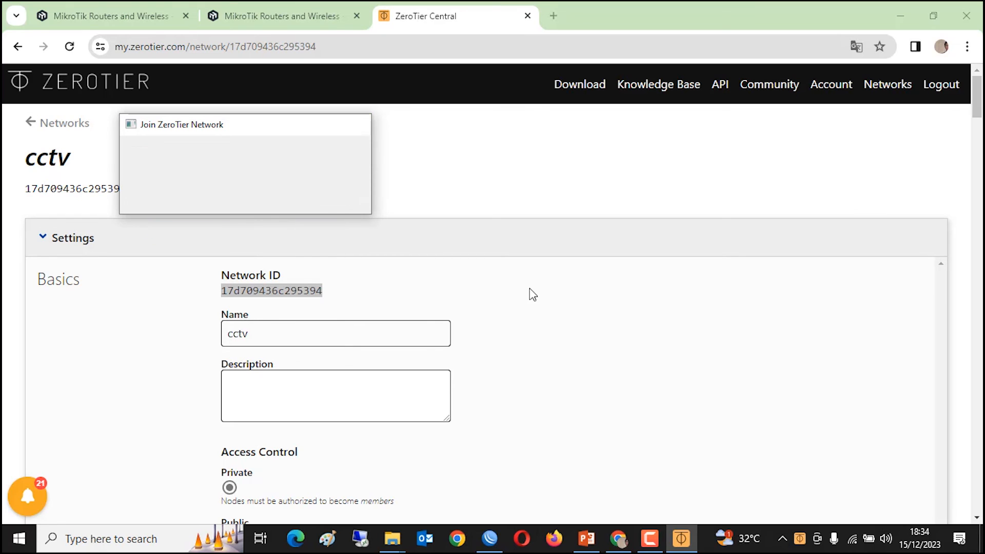
left_click(796, 541)
mouse_move(856, 473)
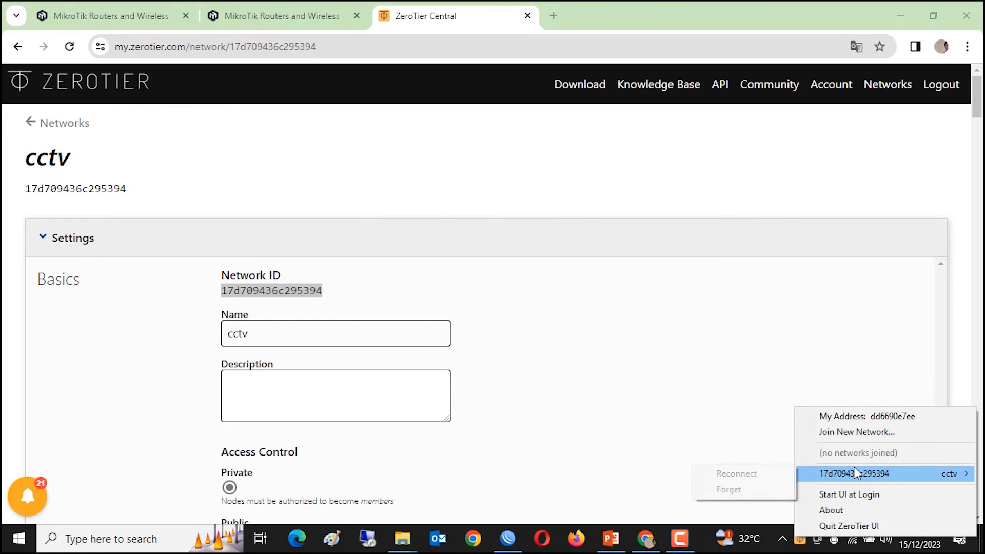
left_click(756, 474)
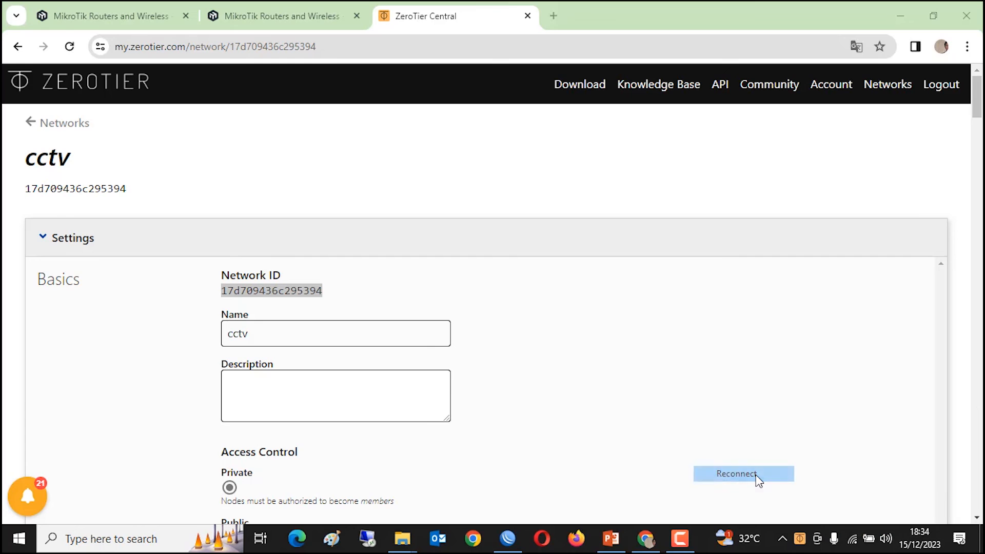
left_click(798, 543)
mouse_move(834, 482)
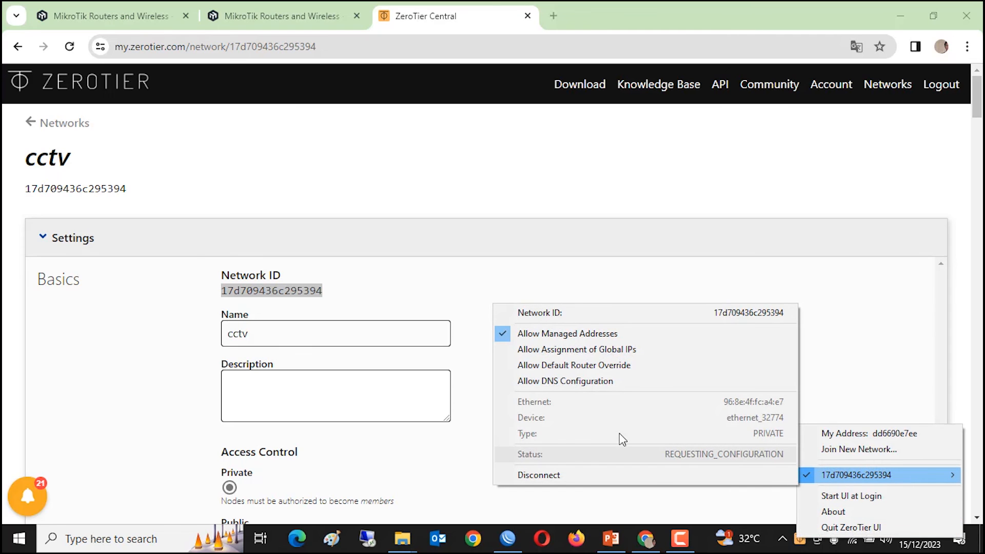
left_click(607, 271)
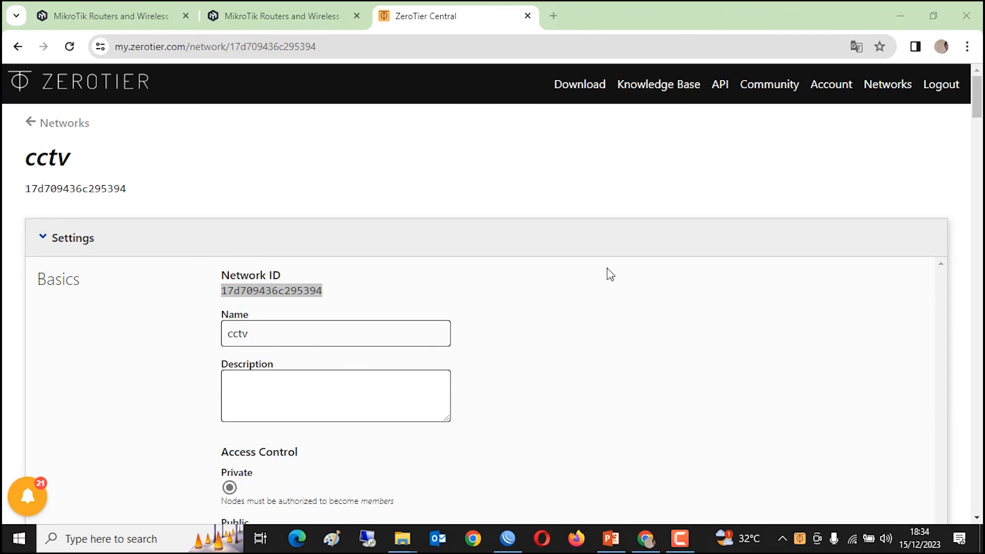
scroll(598, 297, "down", 20)
scroll(593, 321, "down", 10)
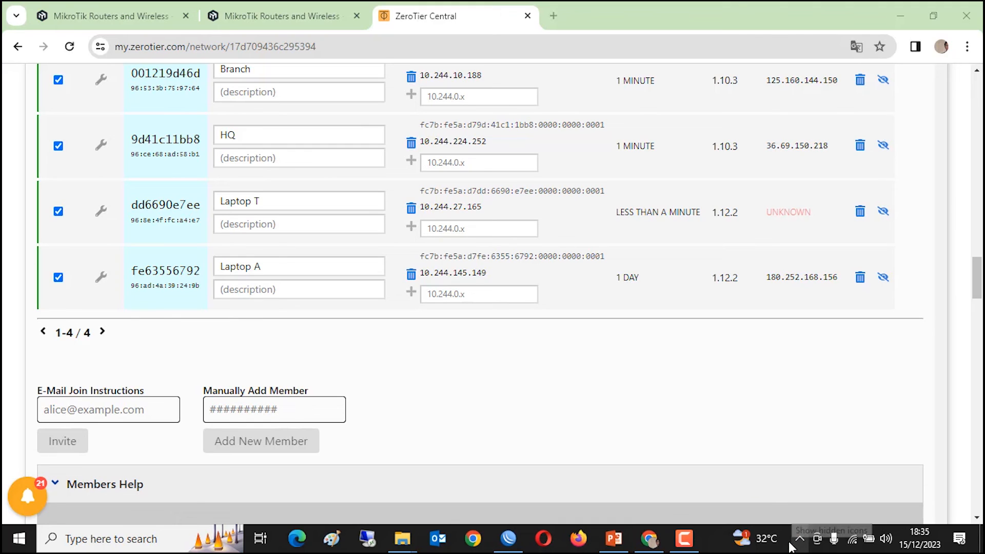
left_click(799, 538)
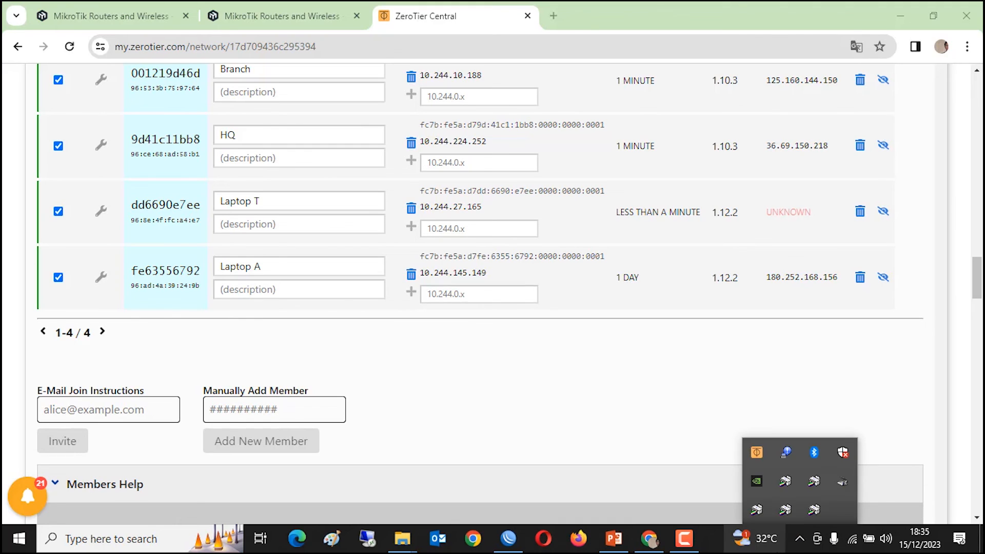
left_click(755, 453)
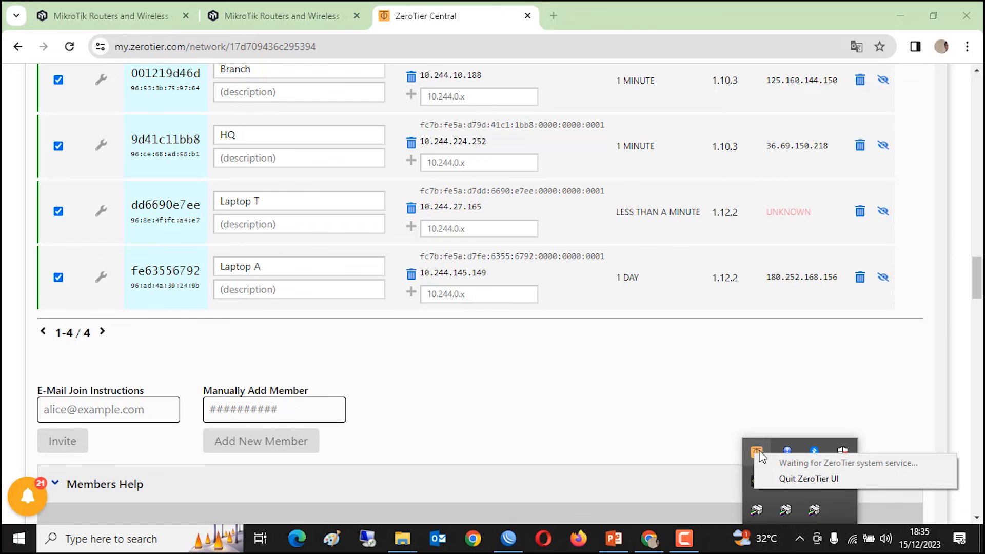
left_click(737, 396)
scroll(737, 397, "up", 4)
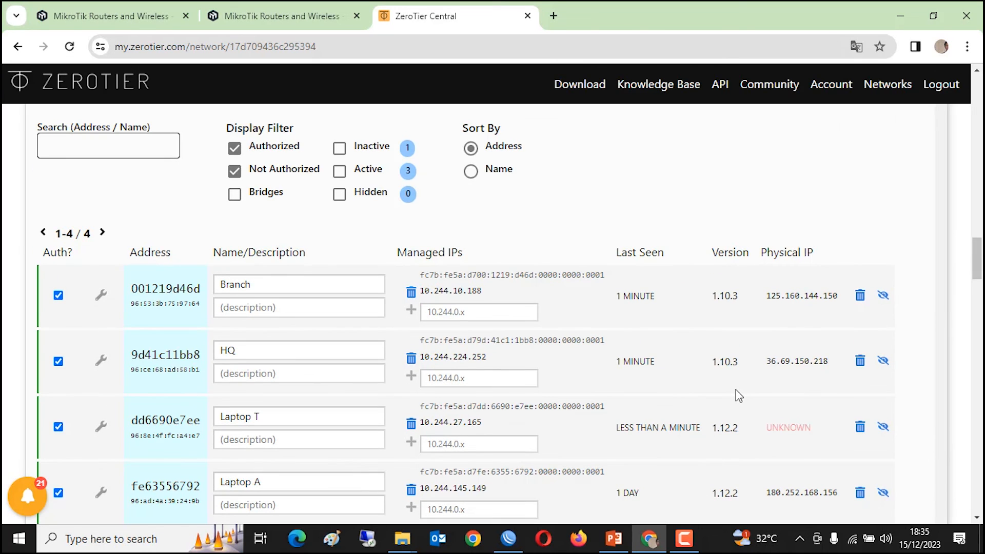
scroll(734, 405, "up", 5)
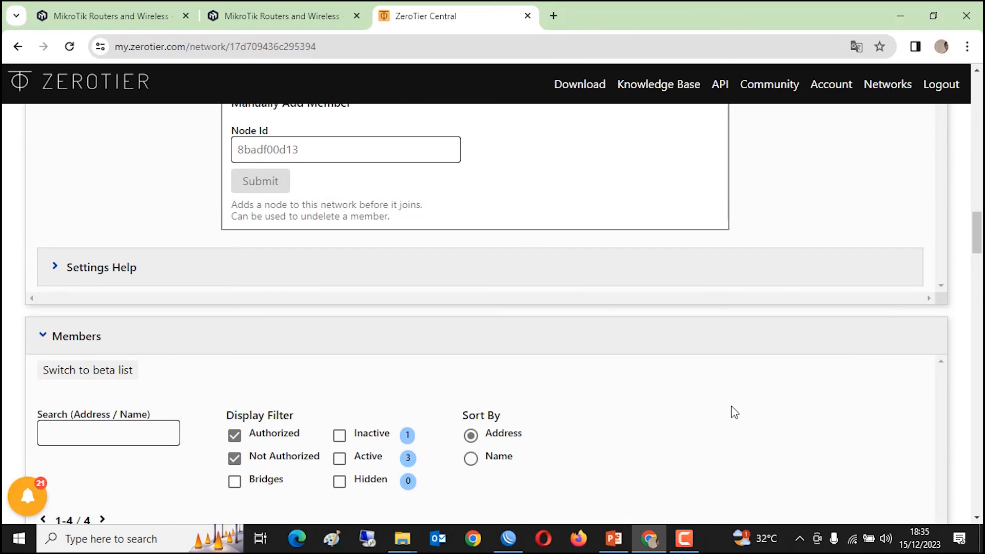
scroll(735, 412, "up", 15)
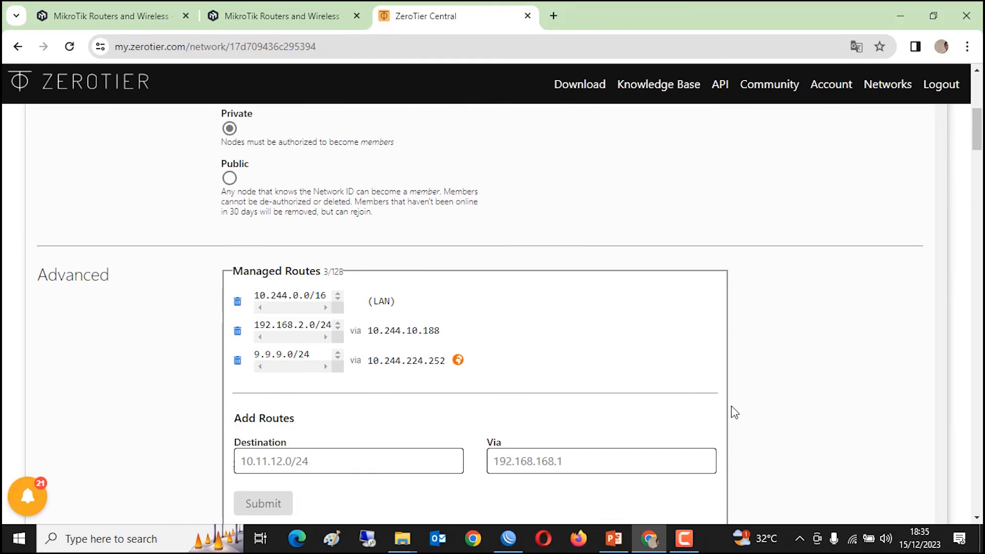
scroll(734, 412, "up", 7)
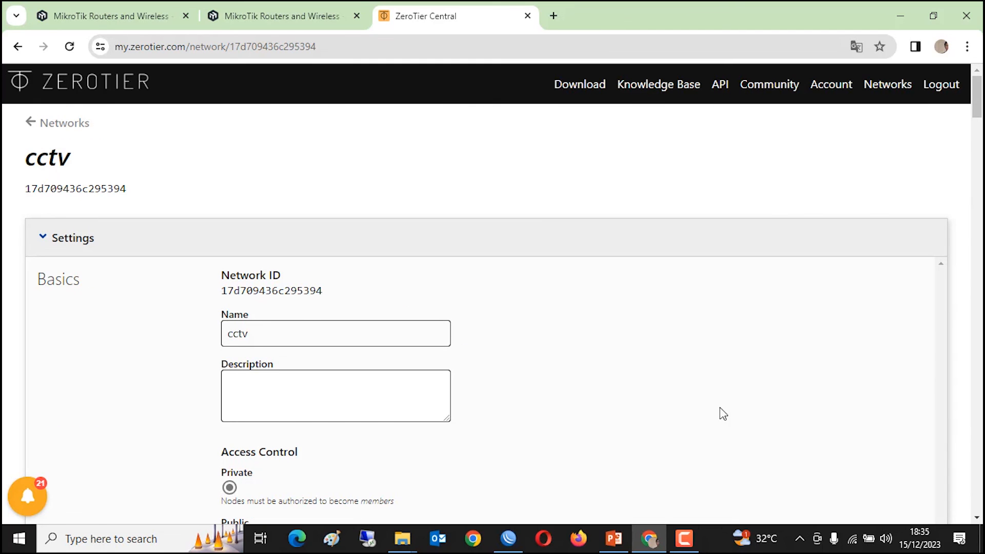